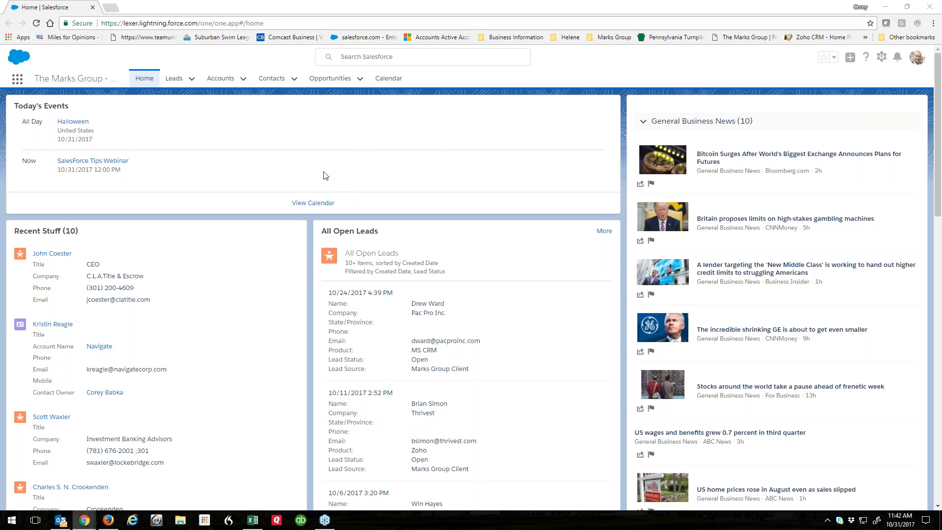
# Open the All Open Leads favorite, followed by the Accounts - Customers (with update value) favorite
pyautogui.click(834, 59)
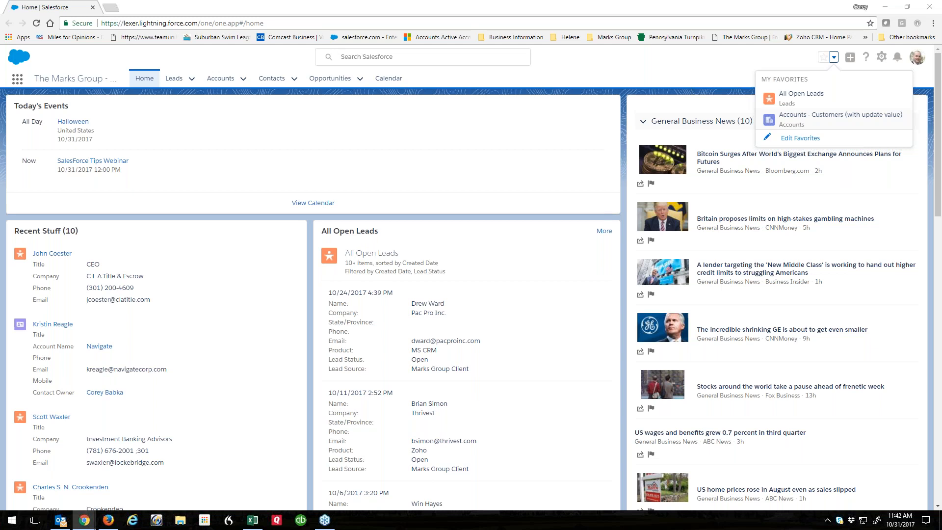
pyautogui.click(796, 98)
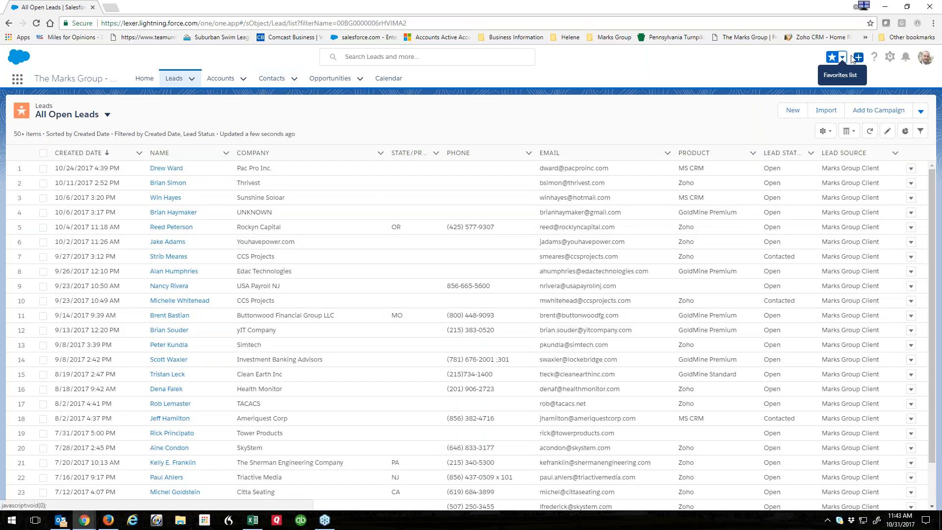
pyautogui.click(841, 57)
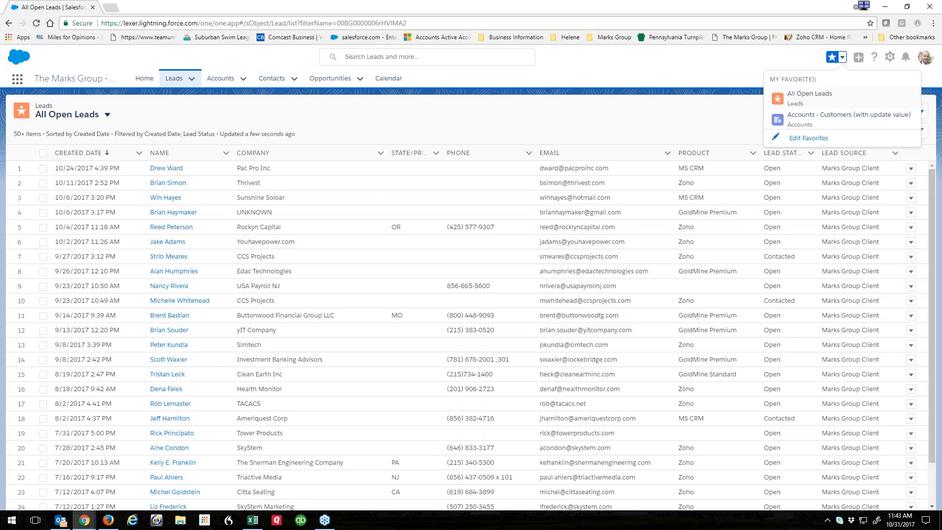
pyautogui.click(821, 122)
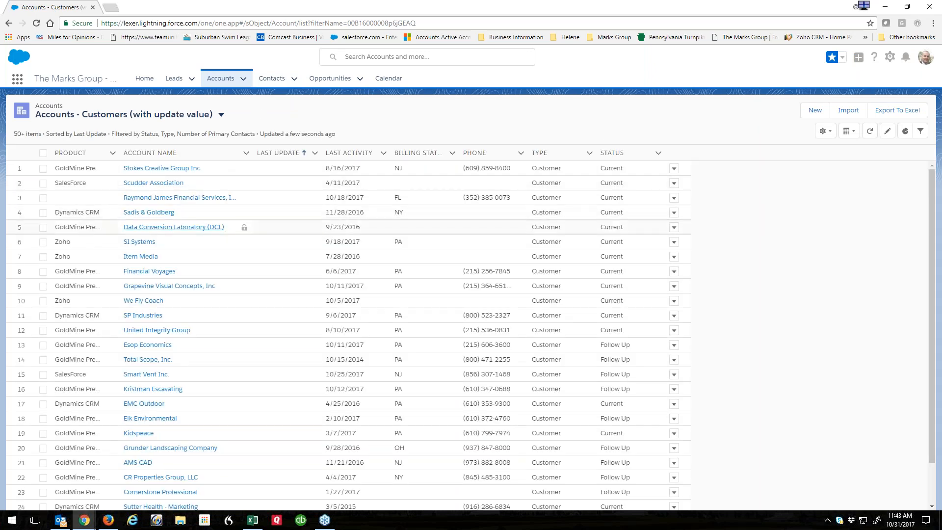
# Open the Item Media account, add it to the favorites, and check the favorites list
pyautogui.click(143, 257)
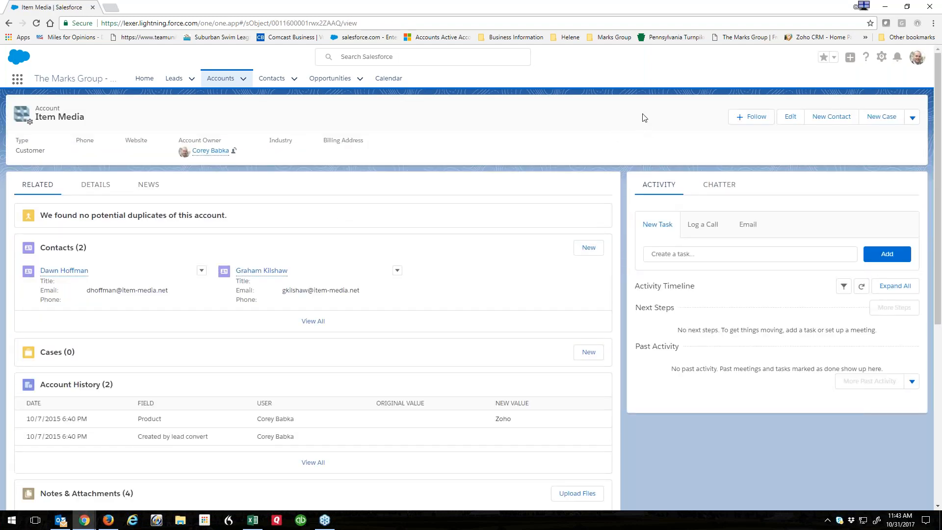
pyautogui.click(823, 57)
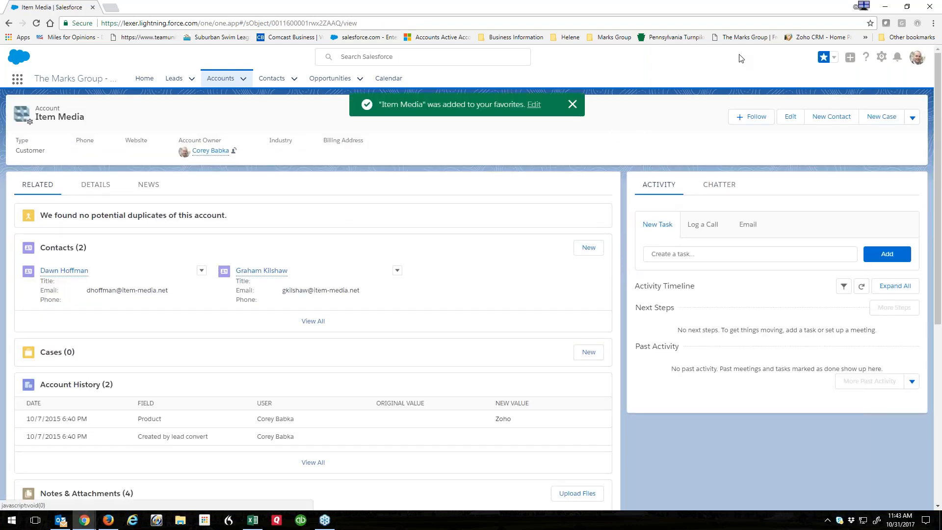
pyautogui.click(834, 58)
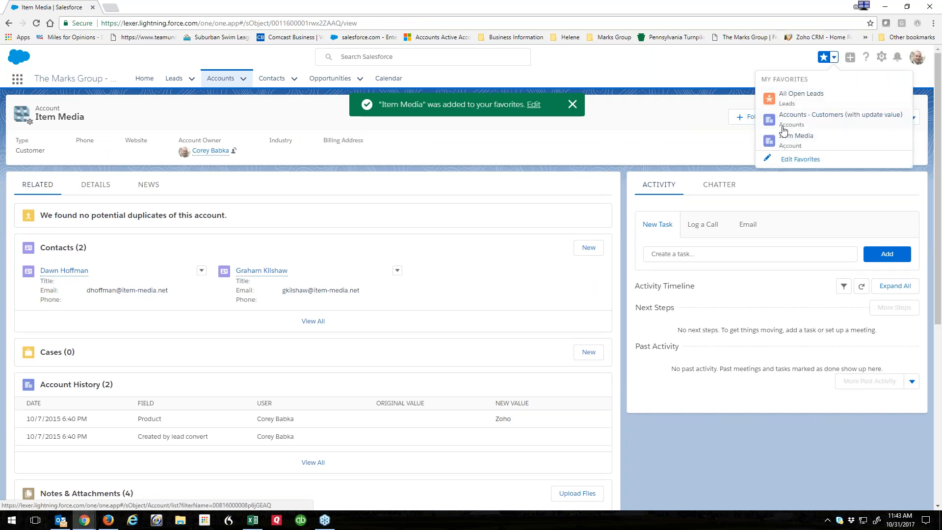
pyautogui.click(680, 69)
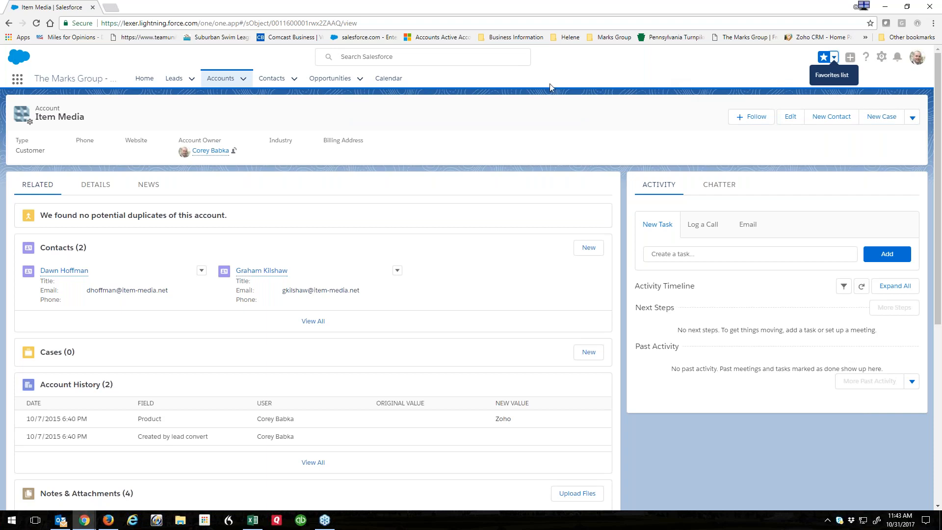
# Edit the favorites and move Item Media above All Open Leads
pyautogui.click(834, 58)
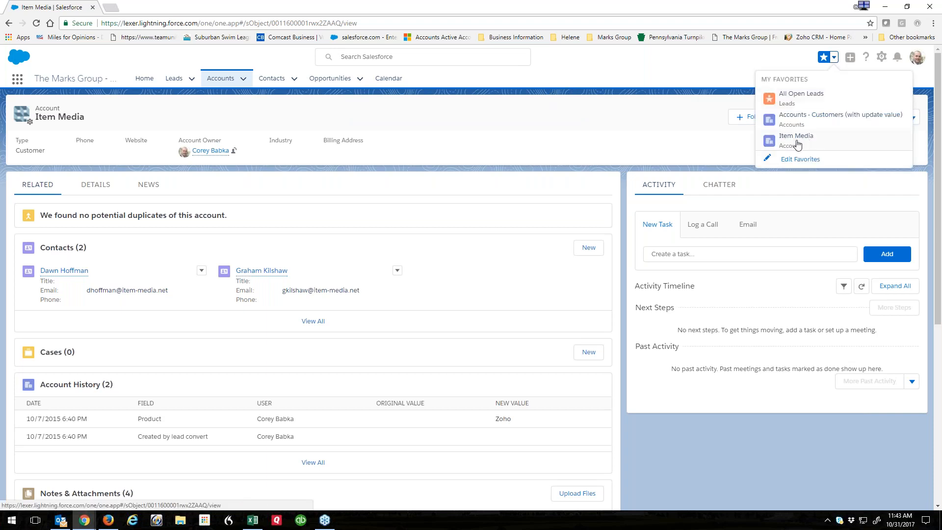
pyautogui.click(800, 159)
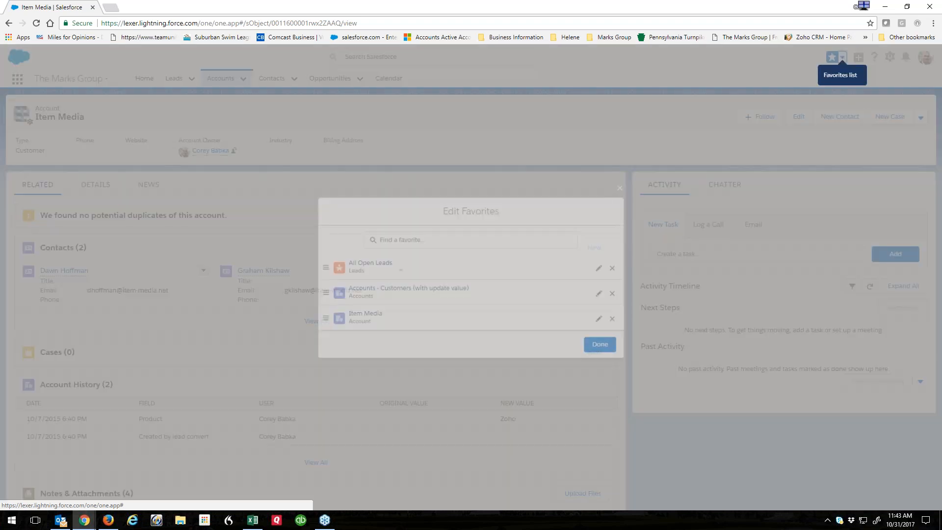
pyautogui.moveTo(450, 321); pyautogui.dragTo(449, 242)
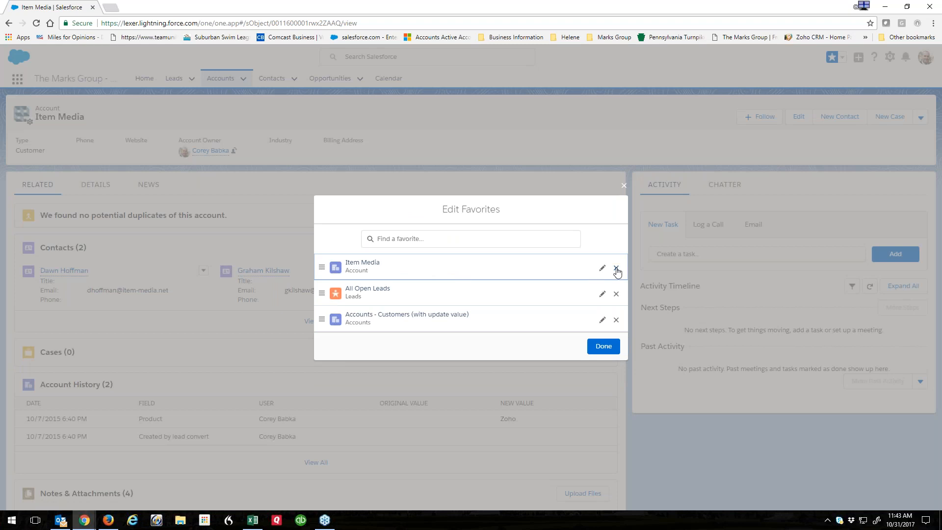
# Rename the Item Media favorite as "Item Media - Opportyn"
pyautogui.click(602, 268)
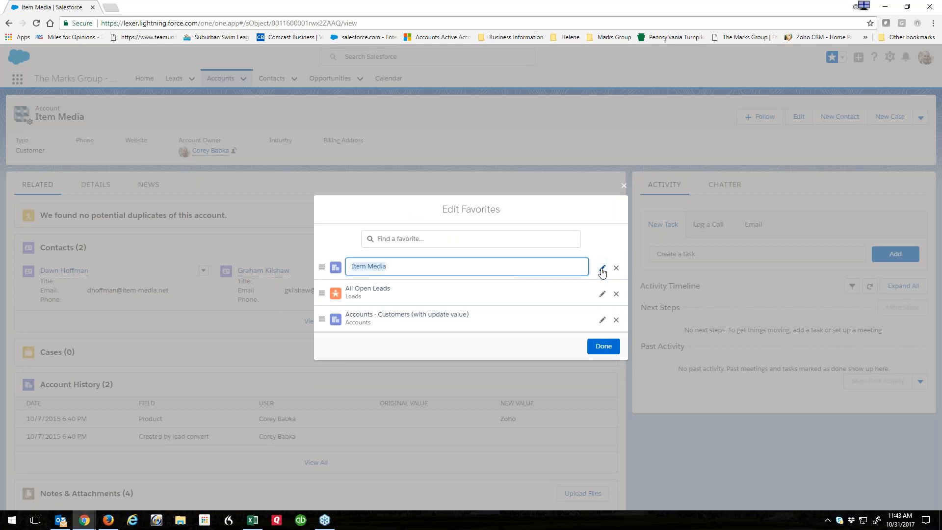
pyautogui.click(411, 269)
pyautogui.write('- Oppor')
pyautogui.write('r')
pyautogui.write('tyn')
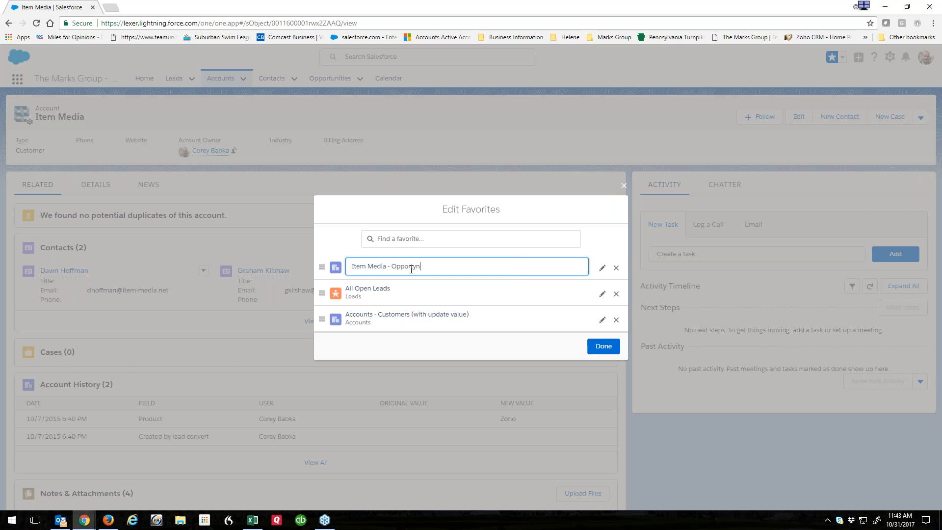
pyautogui.press('Return')
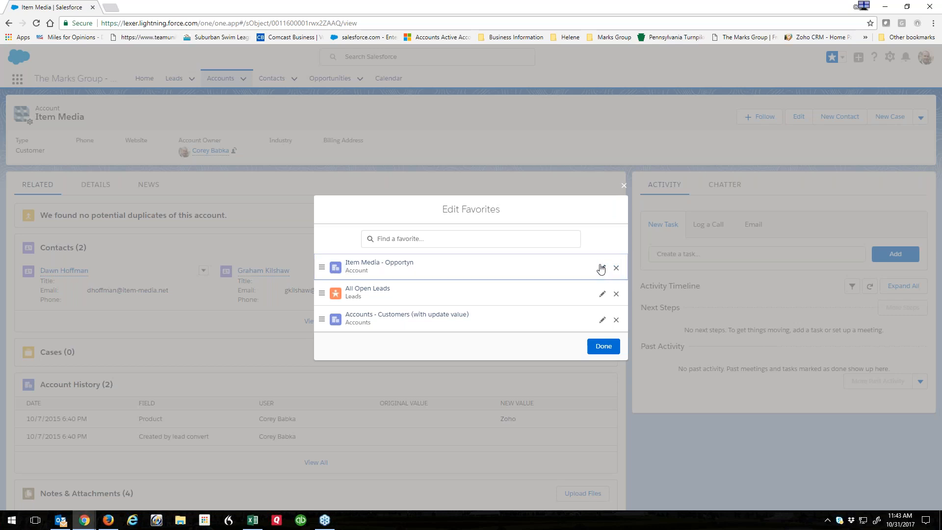
# Delete the "Item Media - Opportyn" favorite and finish editing the favorites
pyautogui.click(616, 268)
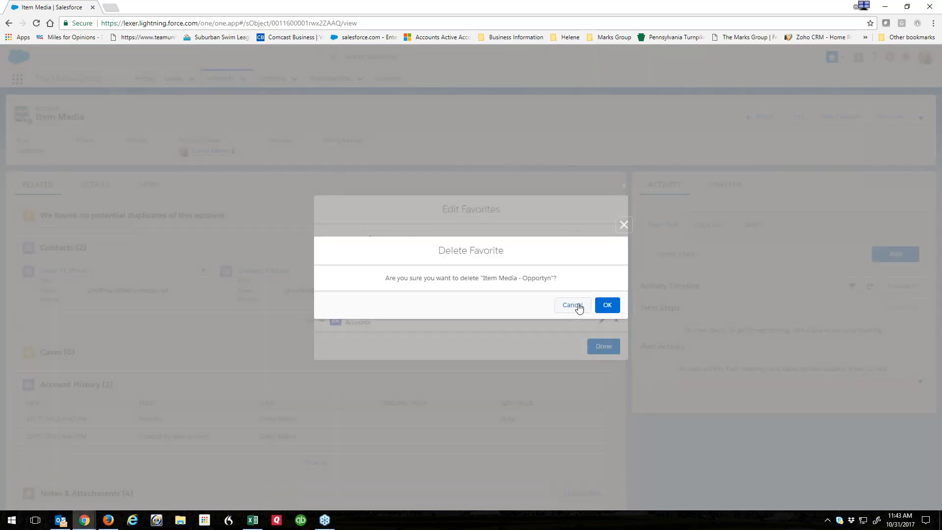
pyautogui.click(606, 307)
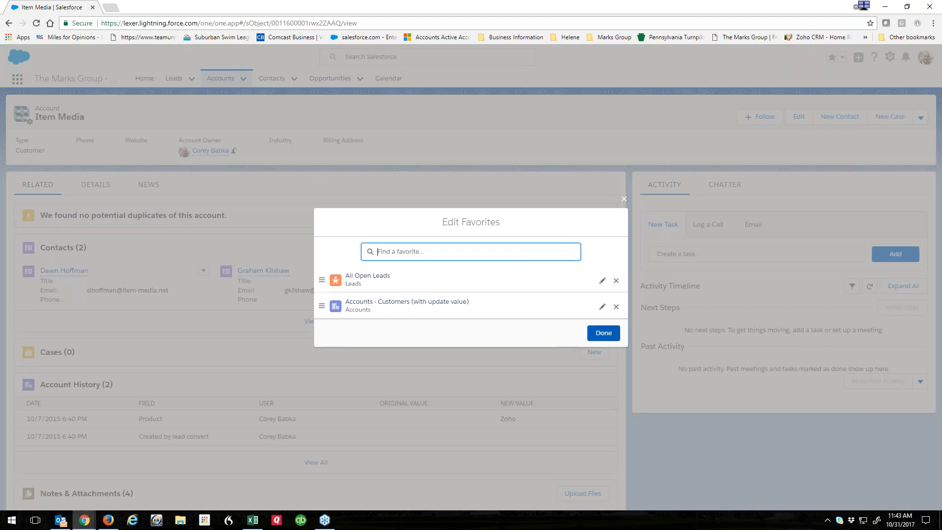
pyautogui.click(598, 338)
# Review the remaining entries in the favorites list
pyautogui.click(834, 57)
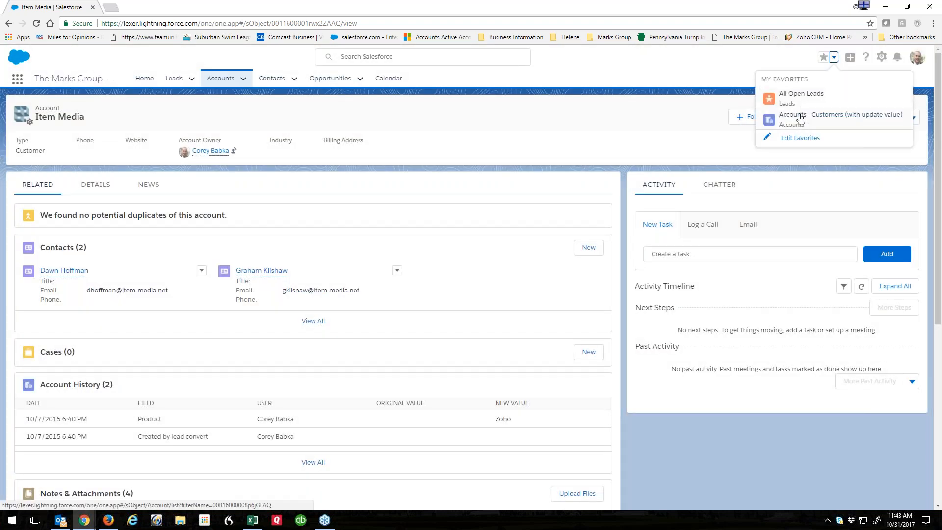
pyautogui.click(621, 63)
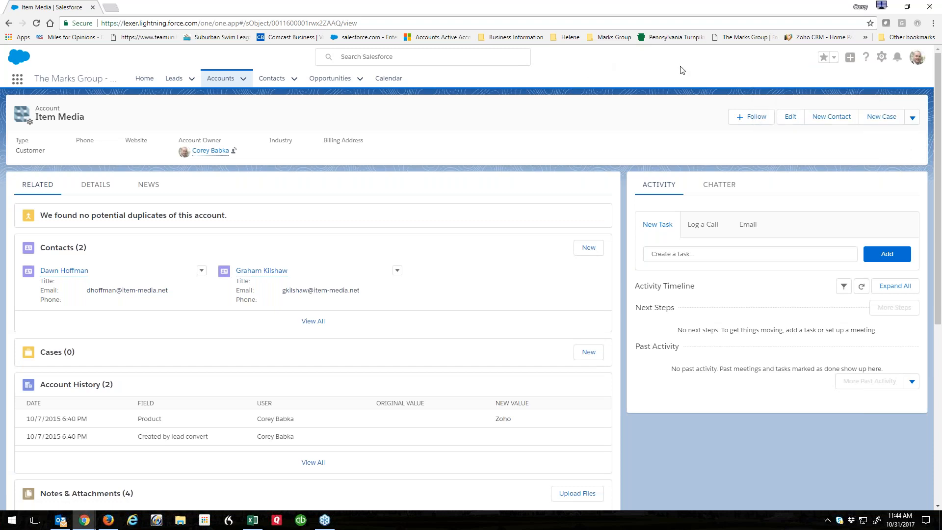
pyautogui.click(834, 57)
pyautogui.click(834, 57)
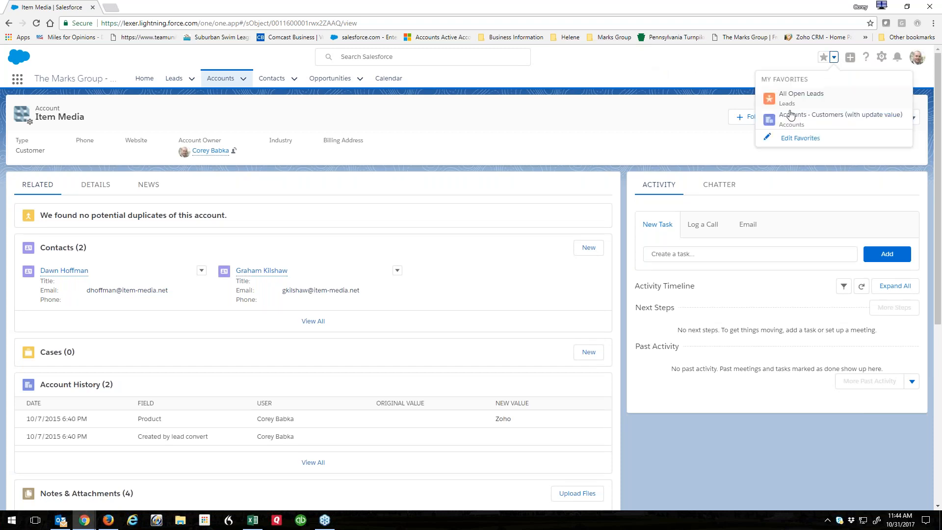
pyautogui.click(677, 69)
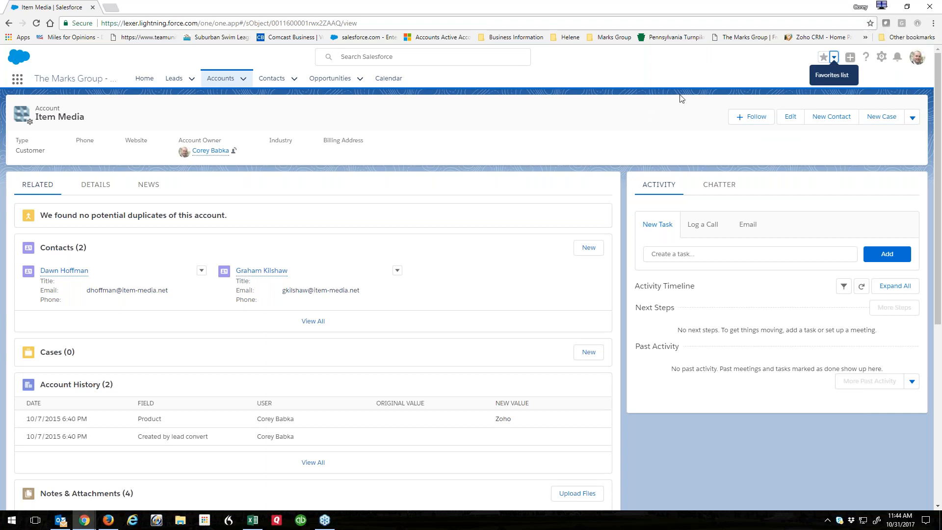
# Examine the global create options and check the notifications
pyautogui.click(851, 59)
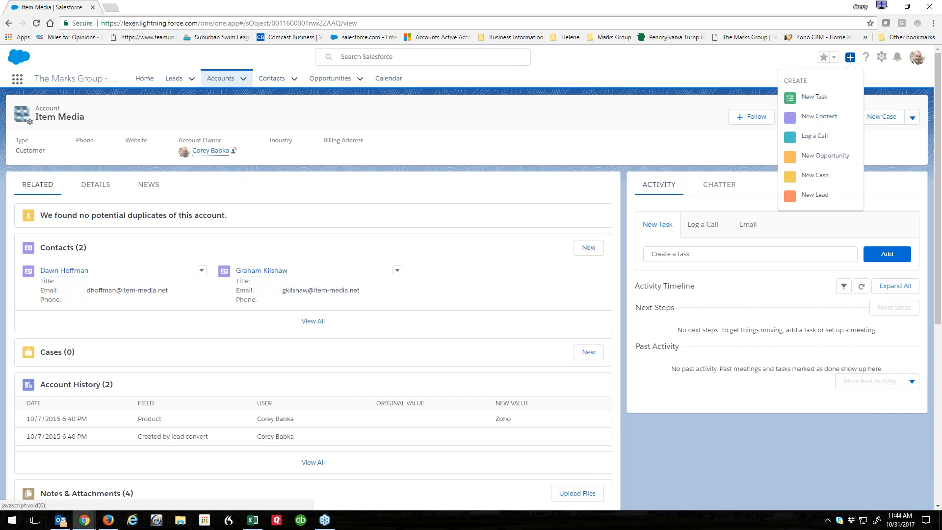
pyautogui.click(759, 65)
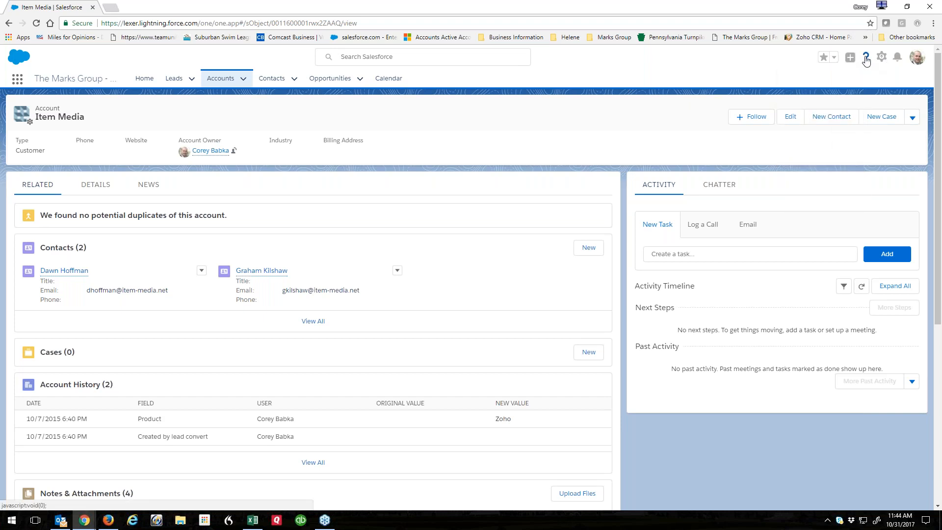
pyautogui.click(882, 57)
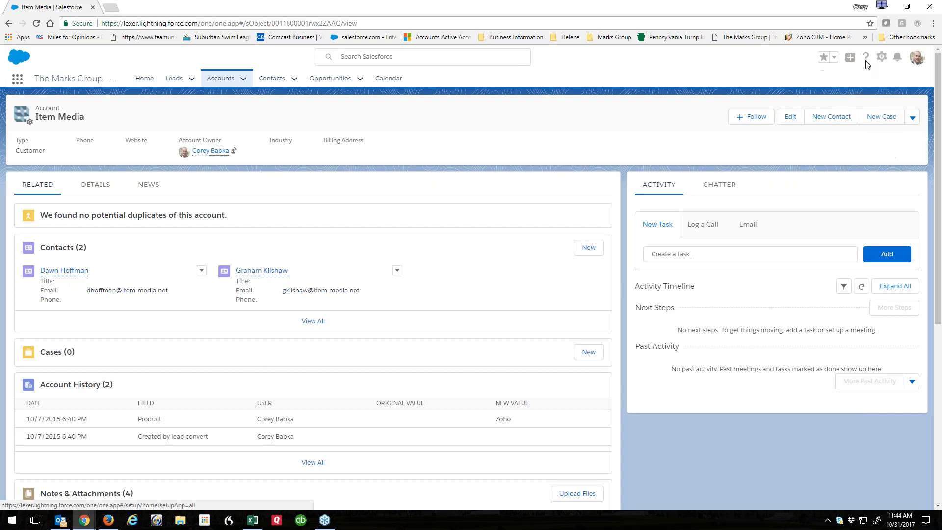
pyautogui.click(898, 57)
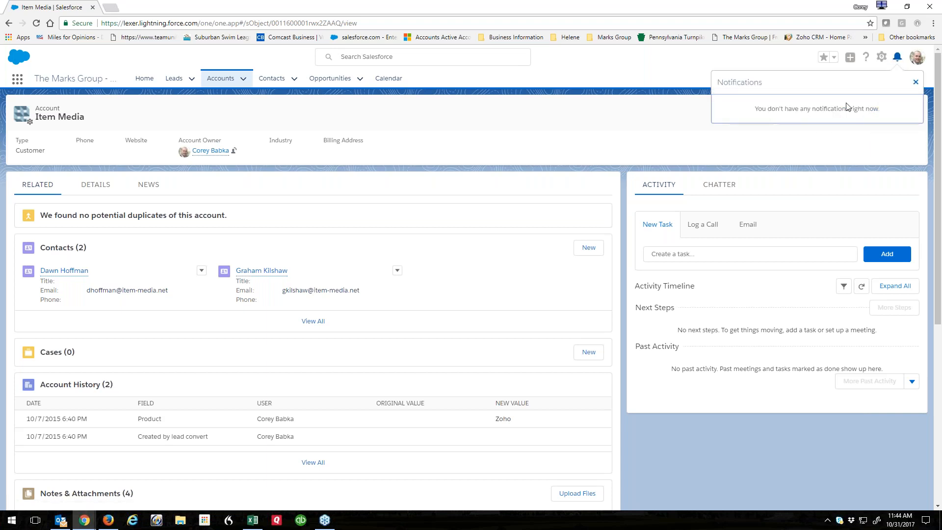
pyautogui.click(916, 81)
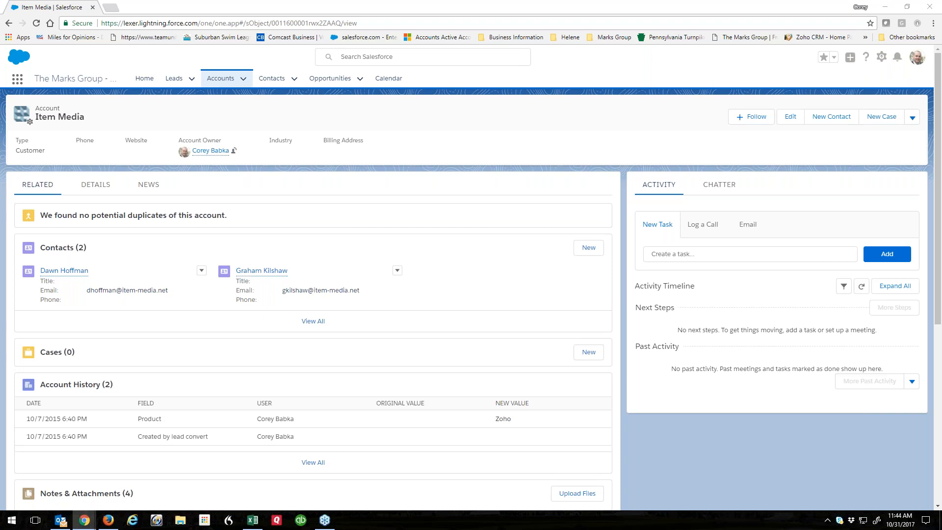
# Open the Accounts page and browse the recently viewed accounts
pyautogui.click(214, 81)
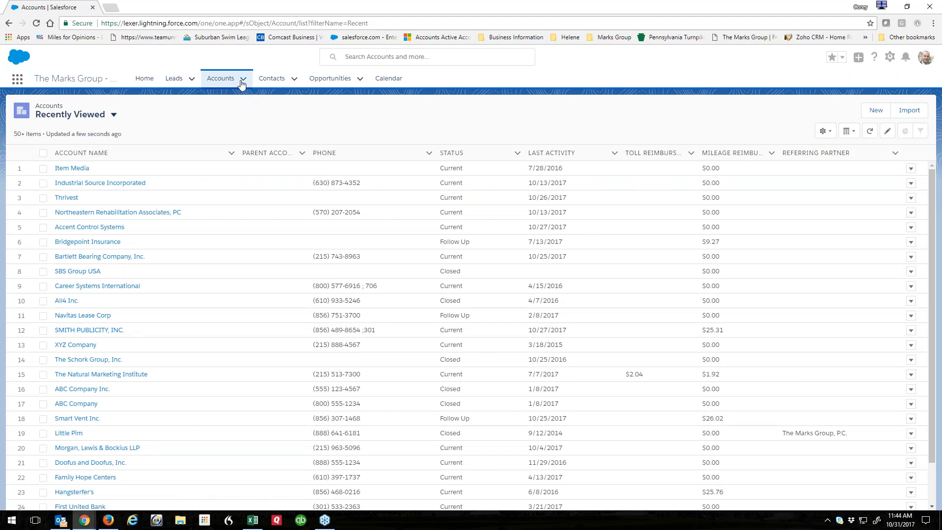
pyautogui.scroll(-2, 383, 211)
pyautogui.scroll(-10, 321, 265)
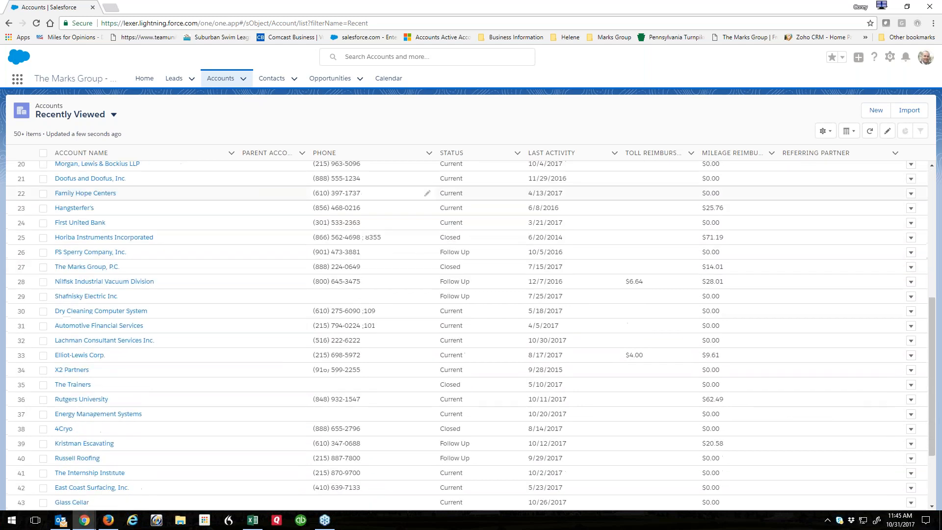
pyautogui.scroll(12, 264, 164)
# Open the Accounts - Customers (with update value) list from the Accounts favorites, and switch to the Accounts - No Type list view
pyautogui.click(243, 79)
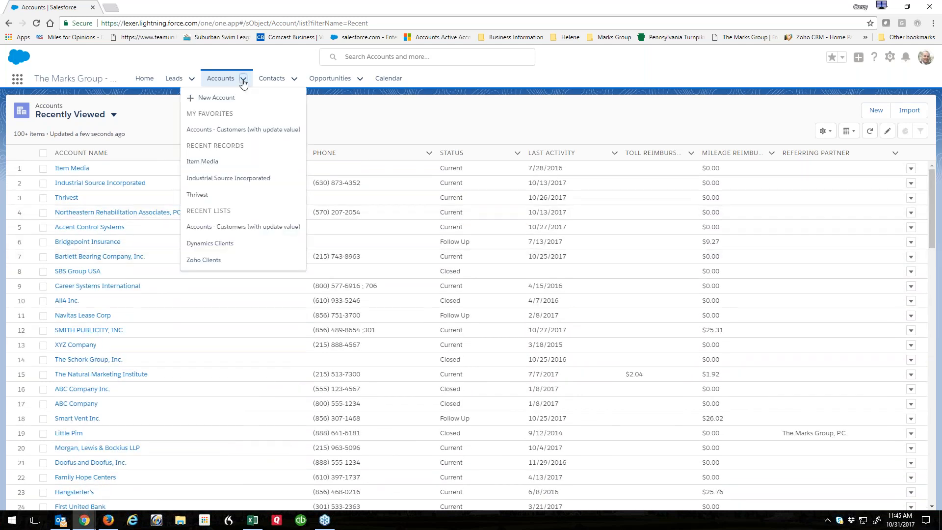
pyautogui.click(217, 131)
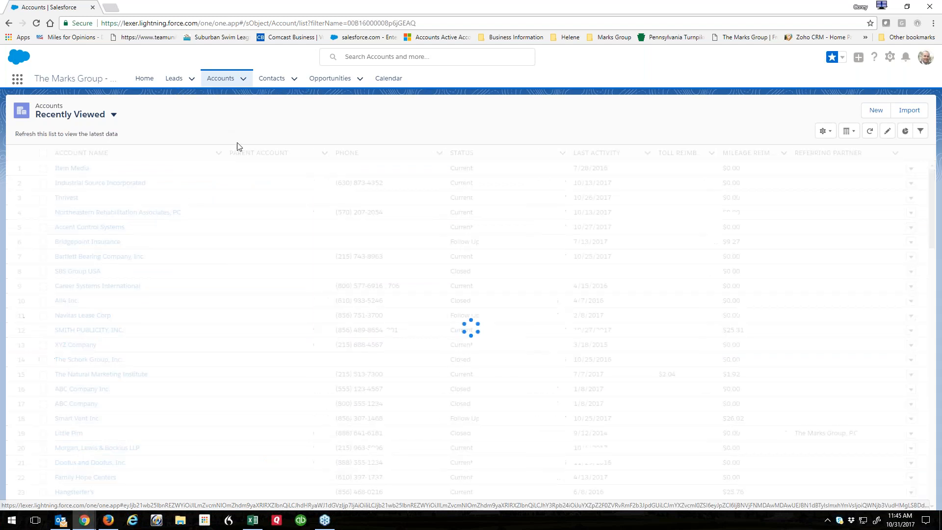
pyautogui.scroll(-1, 247, 171)
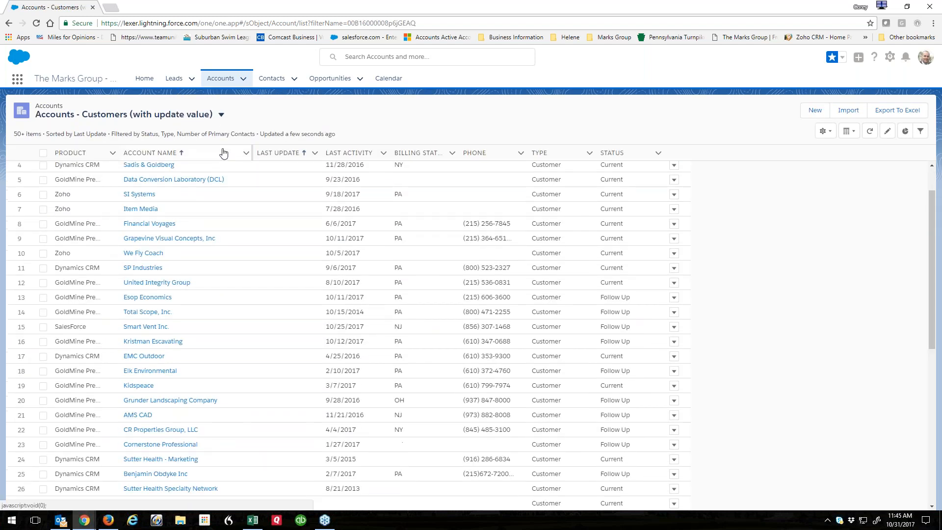
pyautogui.click(222, 115)
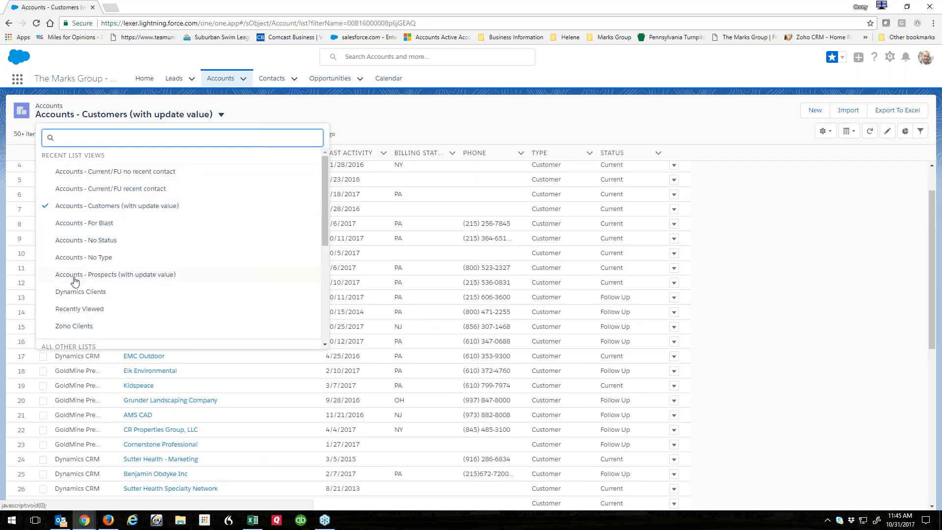
pyautogui.click(78, 258)
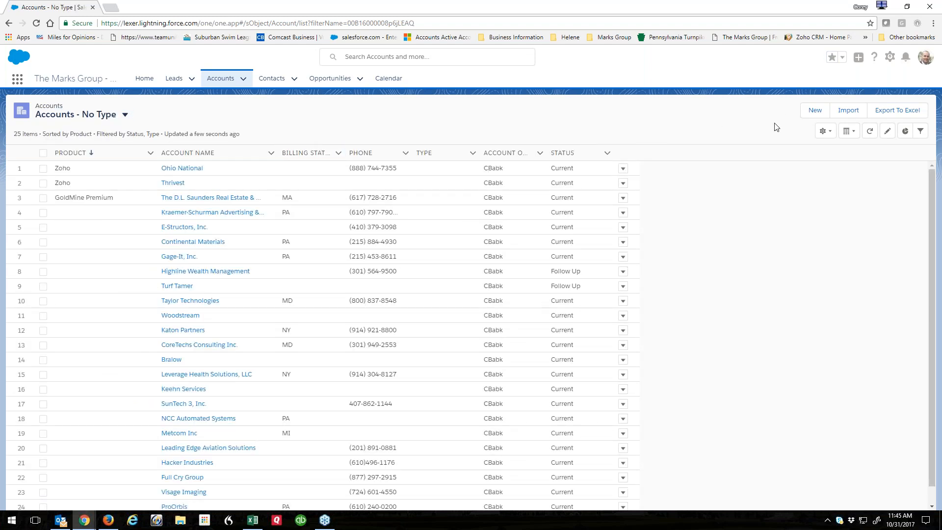
# Display the Accounts - No Type list as Kanban, dismiss the Kanban settings, and return to the table display
pyautogui.click(850, 133)
pyautogui.click(754, 128)
pyautogui.click(849, 131)
pyautogui.click(834, 184)
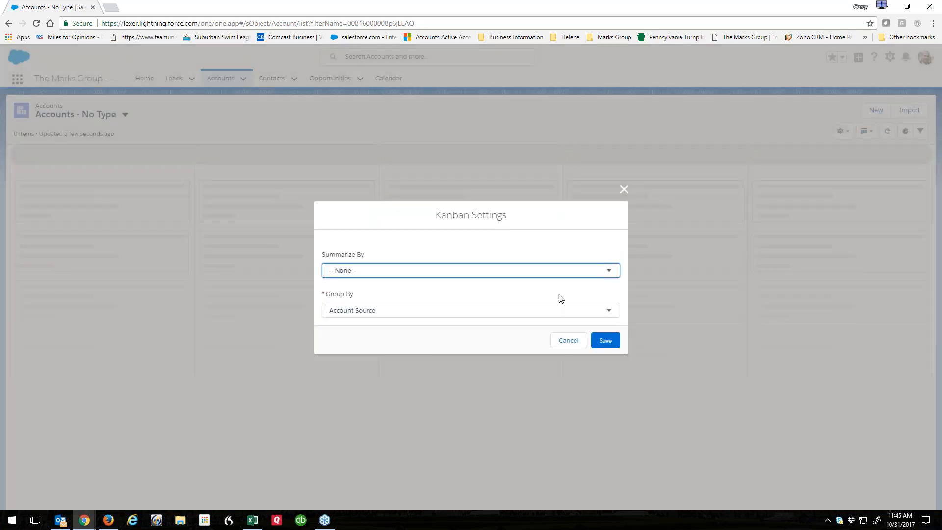
pyautogui.click(568, 340)
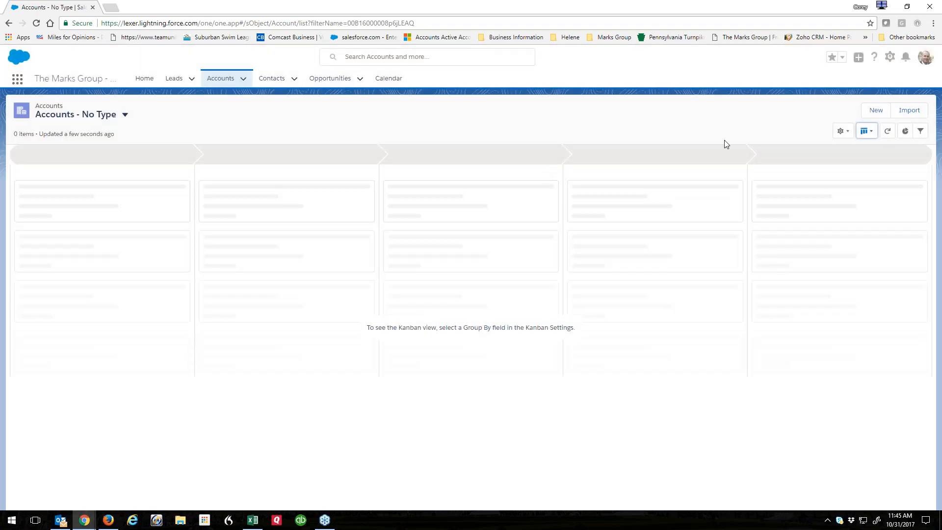
pyautogui.click(865, 131)
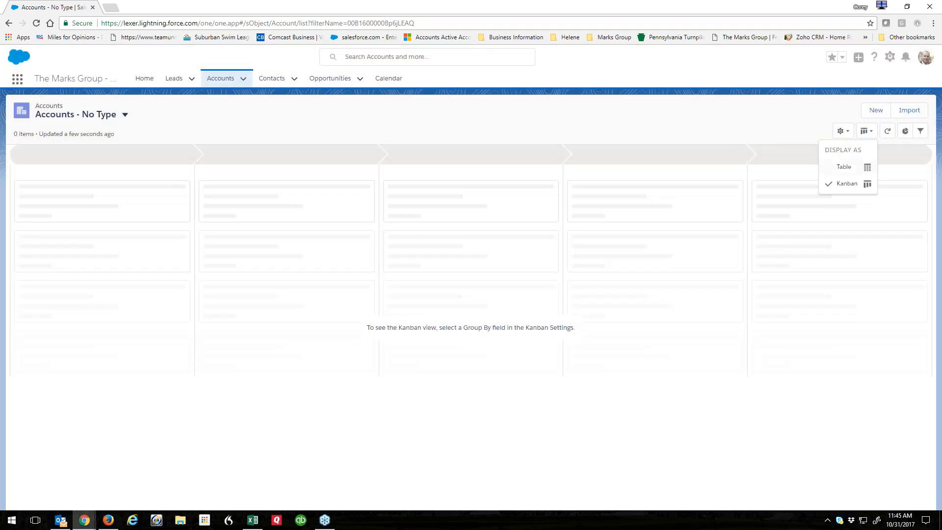
pyautogui.click(839, 167)
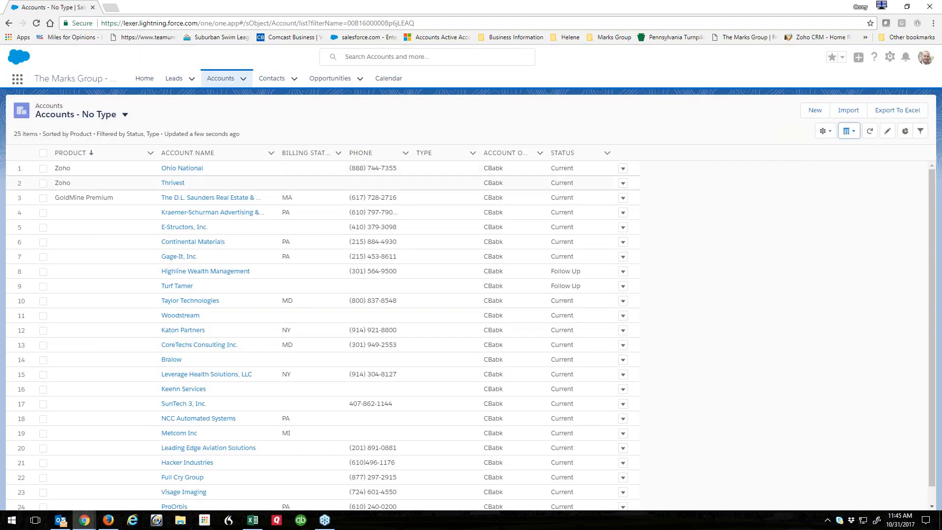
# Open the Thrivest account's Status for inline editing, view the available options, and cancel the edit
pyautogui.click(623, 168)
pyautogui.click(606, 184)
pyautogui.click(583, 188)
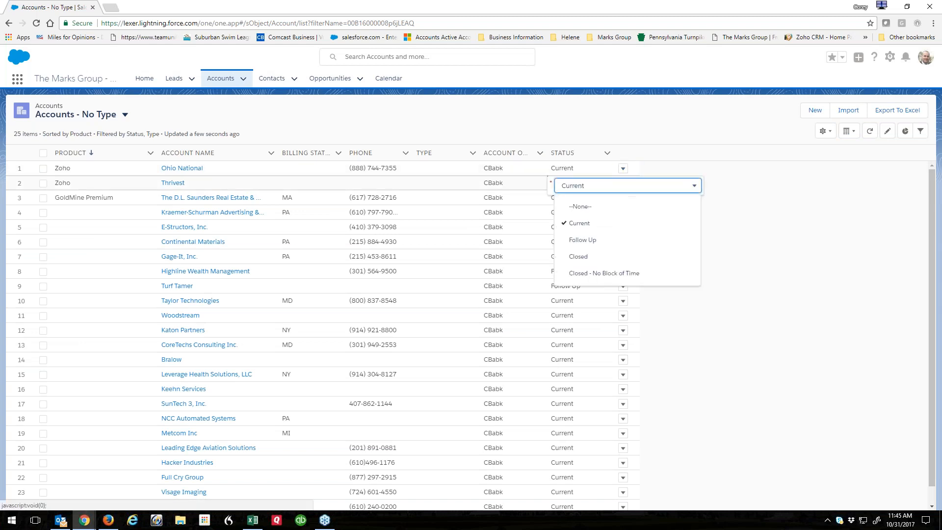
pyautogui.click(658, 125)
pyautogui.click(658, 124)
pyautogui.click(709, 187)
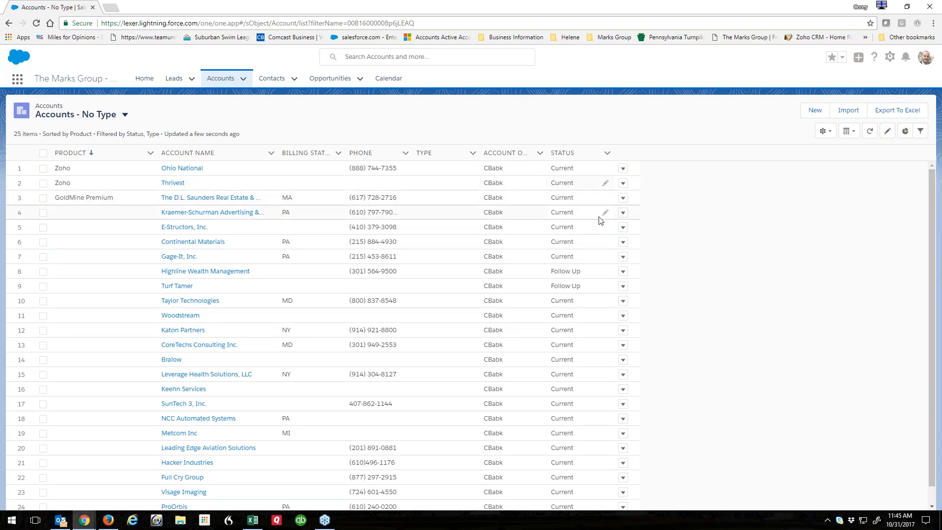
# Select the first five accounts in the list, from Ohio National through E-Structors, Inc
pyautogui.click(43, 168)
pyautogui.click(44, 183)
pyautogui.click(43, 198)
pyautogui.click(43, 213)
pyautogui.click(43, 228)
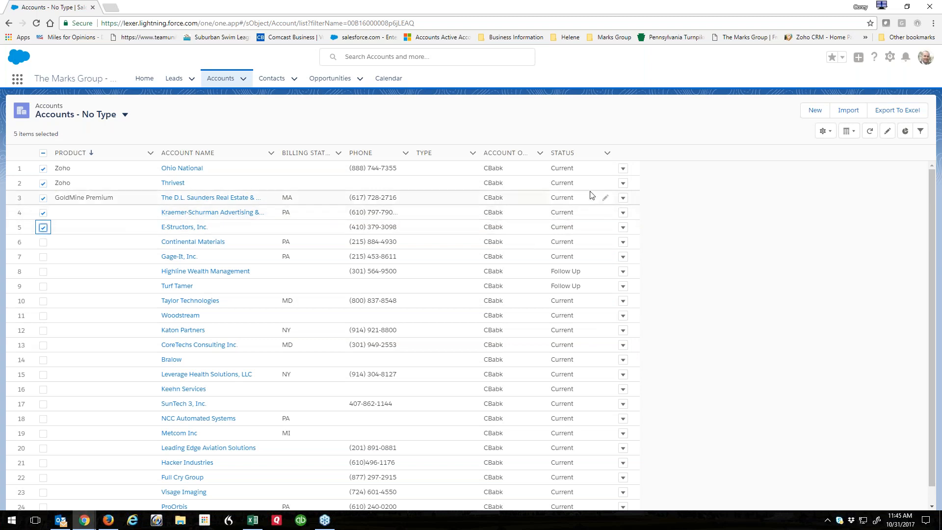
# Open Ohio National's Status to view the update option for the selected accounts, cancel the edit, and clear the selection
pyautogui.click(888, 132)
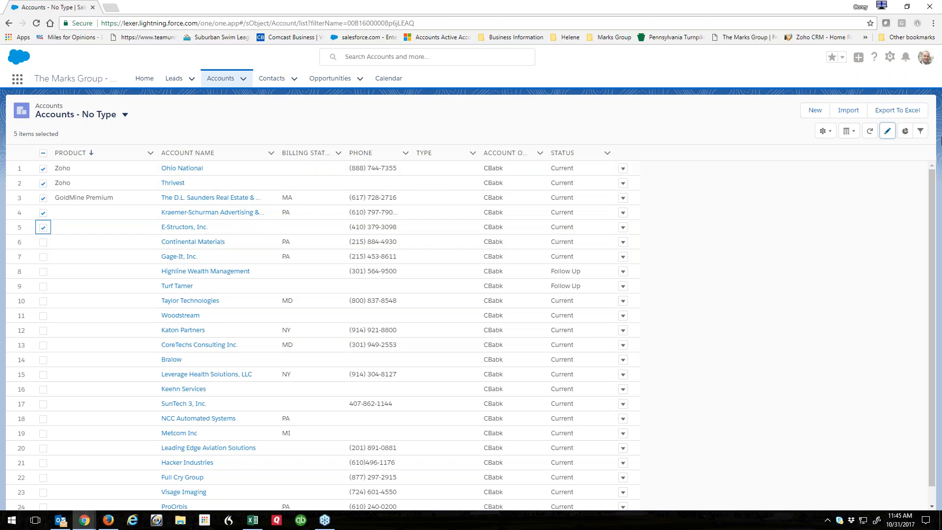
pyautogui.click(850, 138)
pyautogui.click(850, 138)
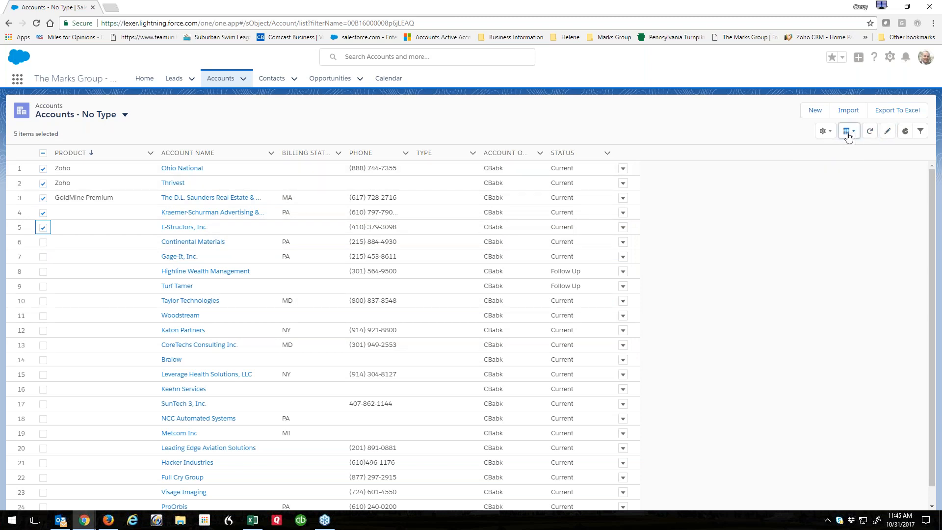
pyautogui.click(605, 173)
pyautogui.click(603, 172)
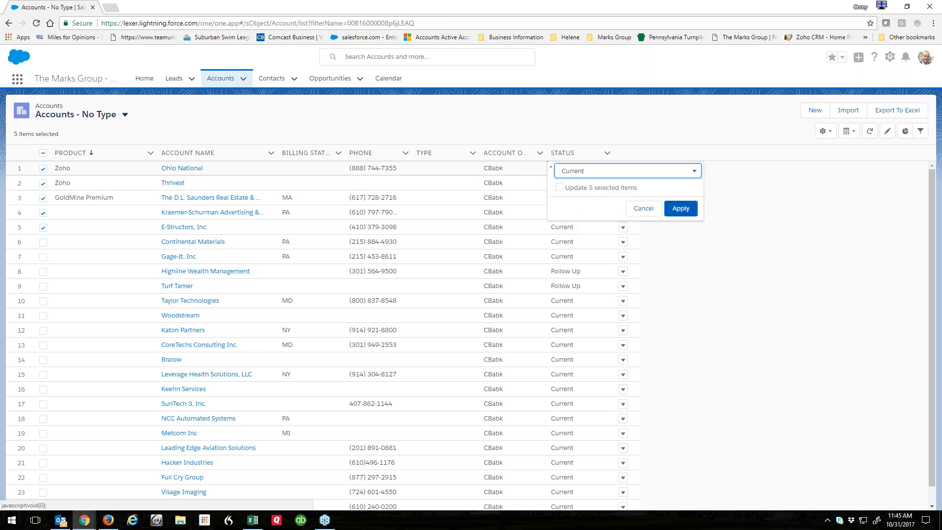
pyautogui.click(643, 208)
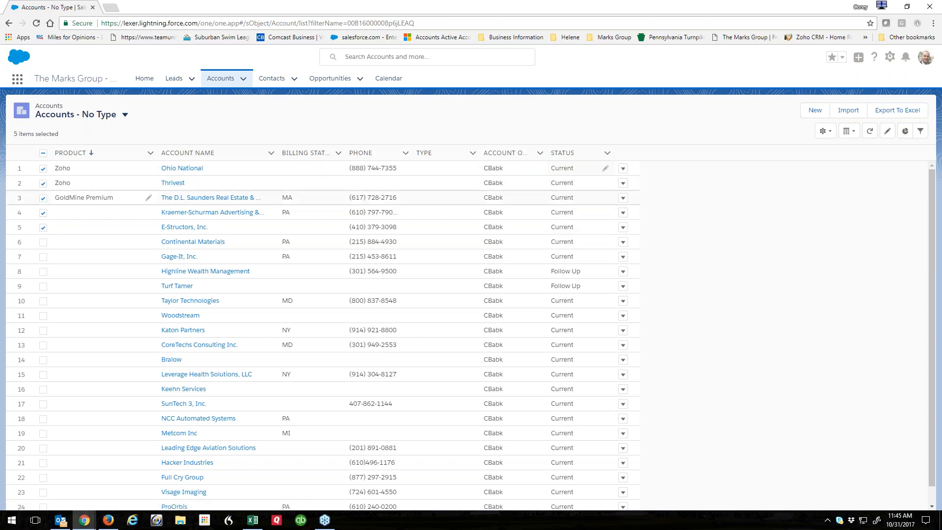
pyautogui.click(43, 155)
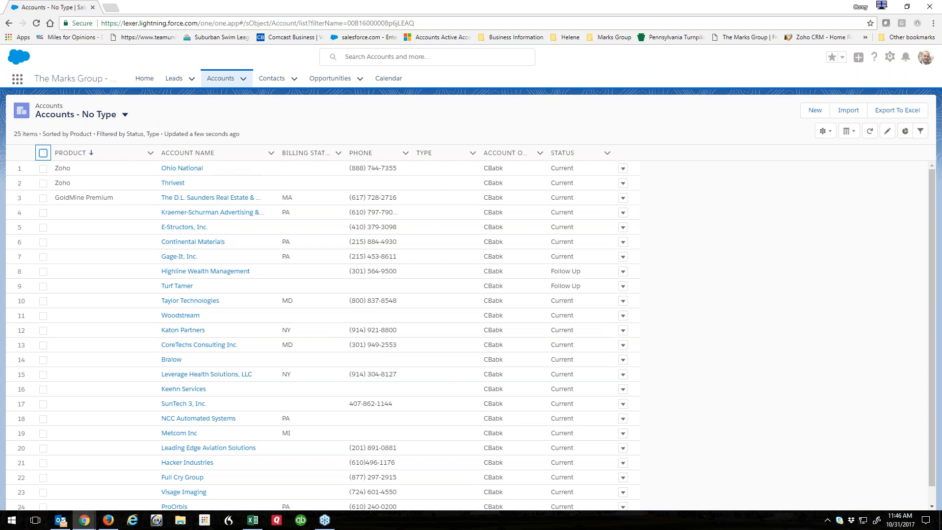
# Look over the available account list views and close the list
pyautogui.click(125, 116)
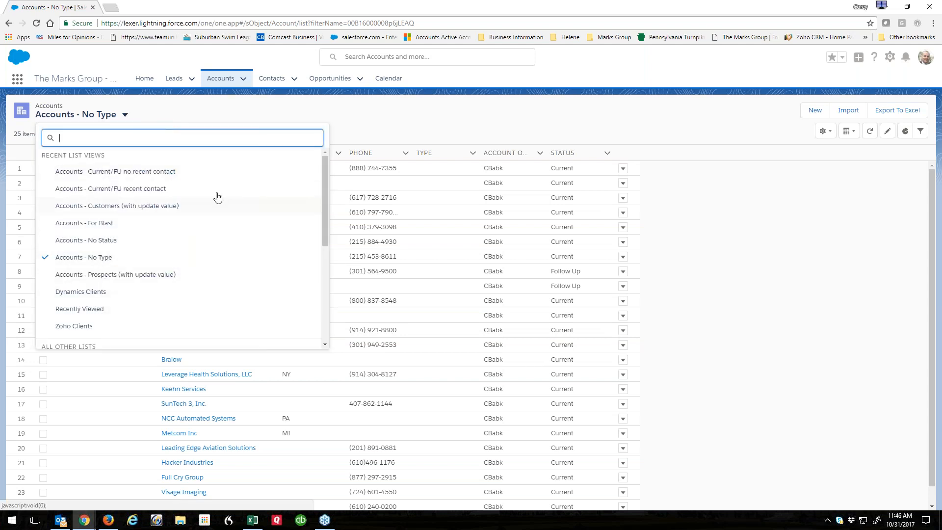
pyautogui.moveTo(325, 206); pyautogui.dragTo(334, 174)
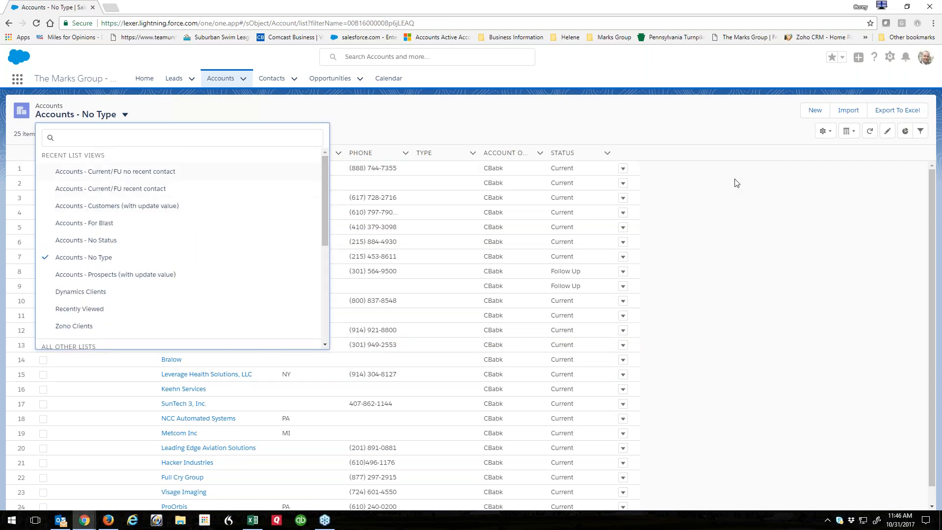
pyautogui.press('Escape')
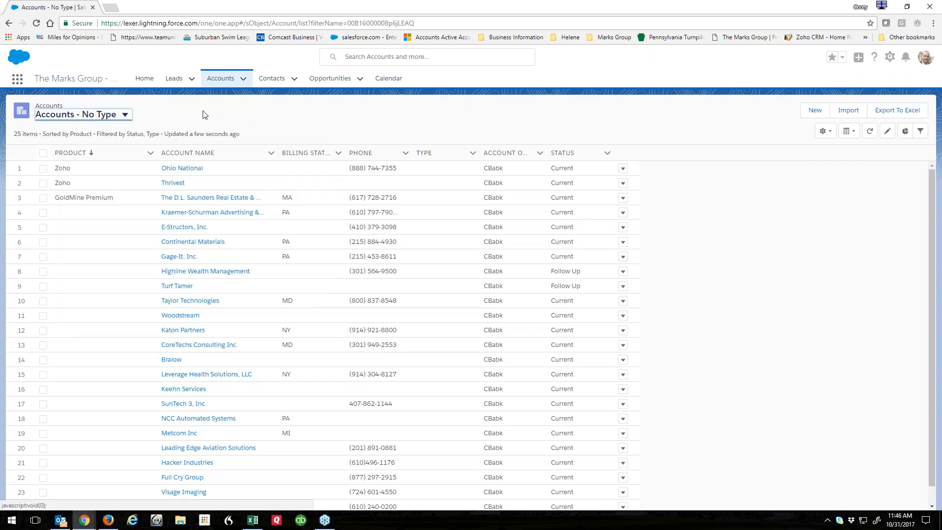
# Examine the list view control options for the Accounts - No Type list
pyautogui.click(826, 133)
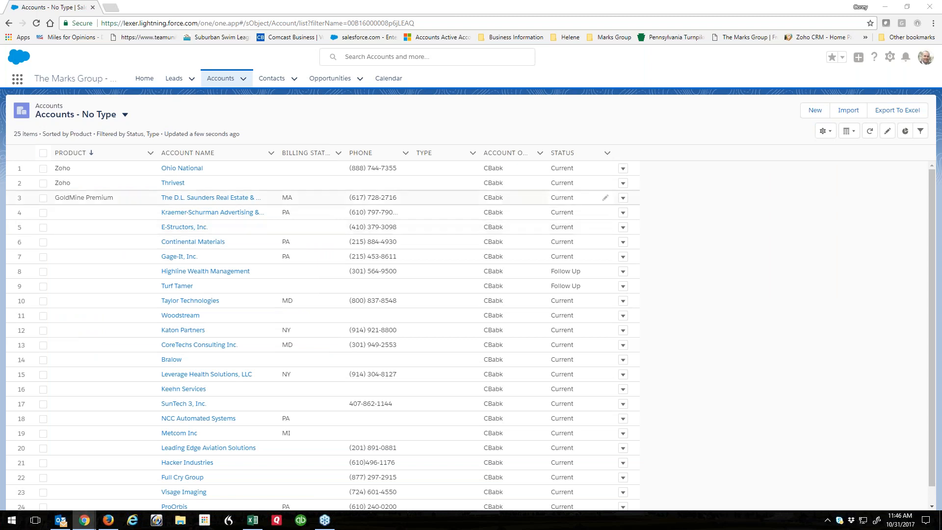
pyautogui.click(825, 131)
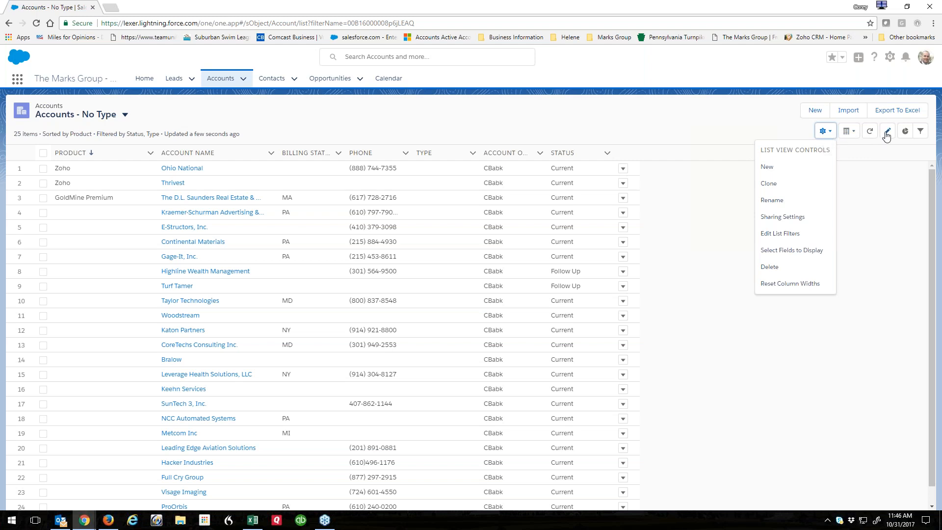
pyautogui.click(702, 123)
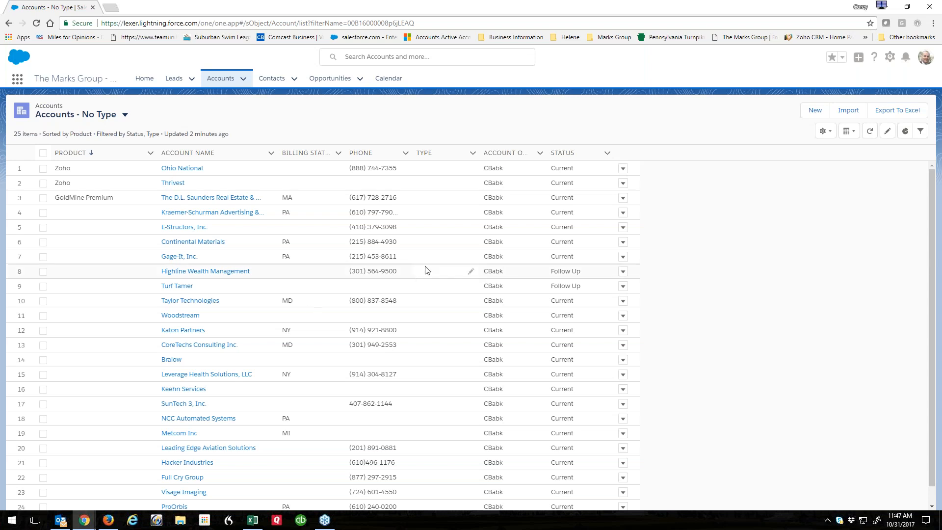
# Open the list's filters, start a new filter to browse the available fields, and remove that filter
pyautogui.click(823, 132)
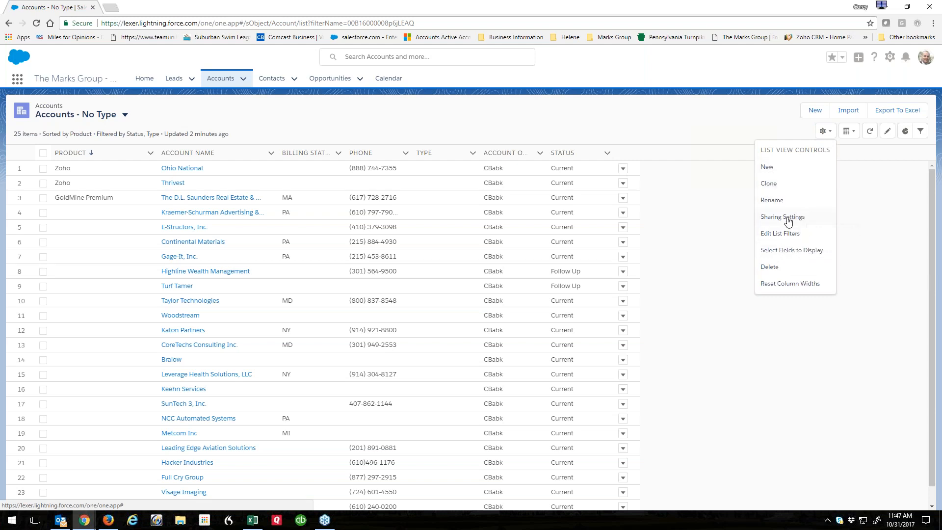
pyautogui.click(787, 233)
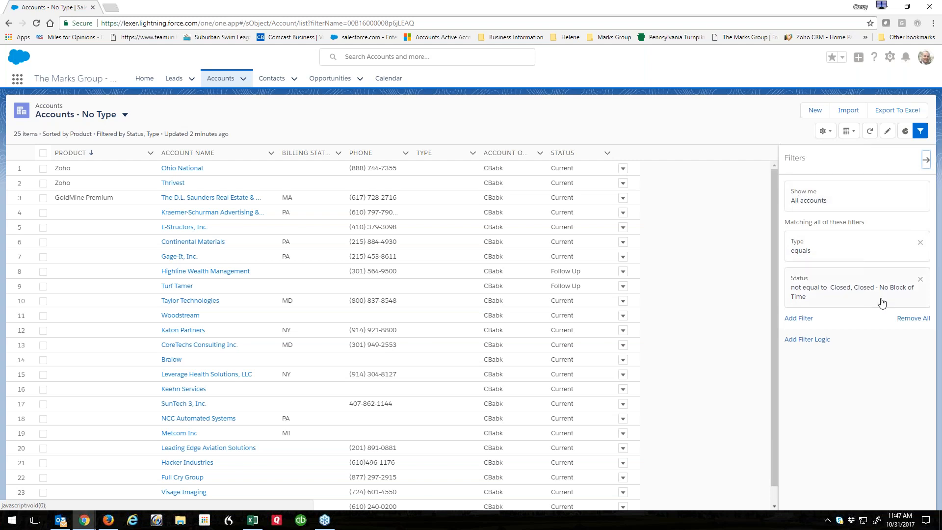
pyautogui.click(800, 318)
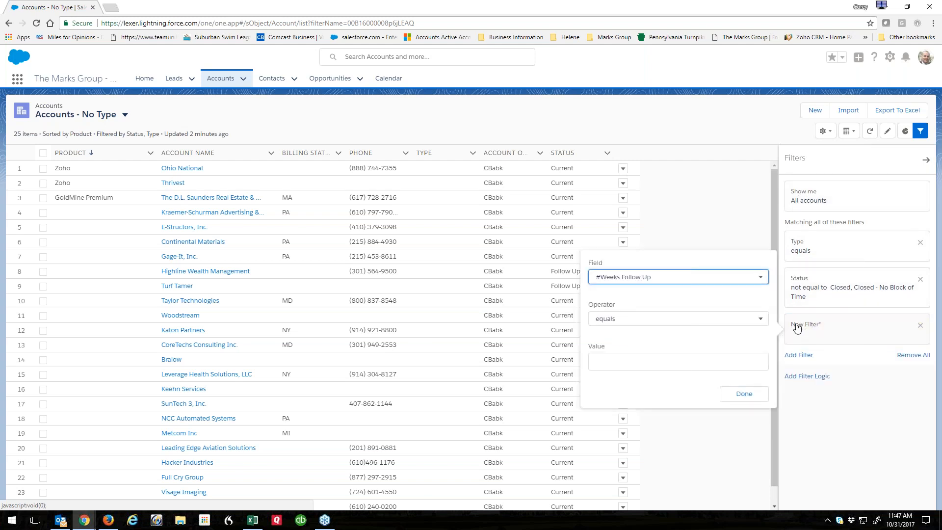
pyautogui.click(681, 279)
pyautogui.scroll(-5, 682, 344)
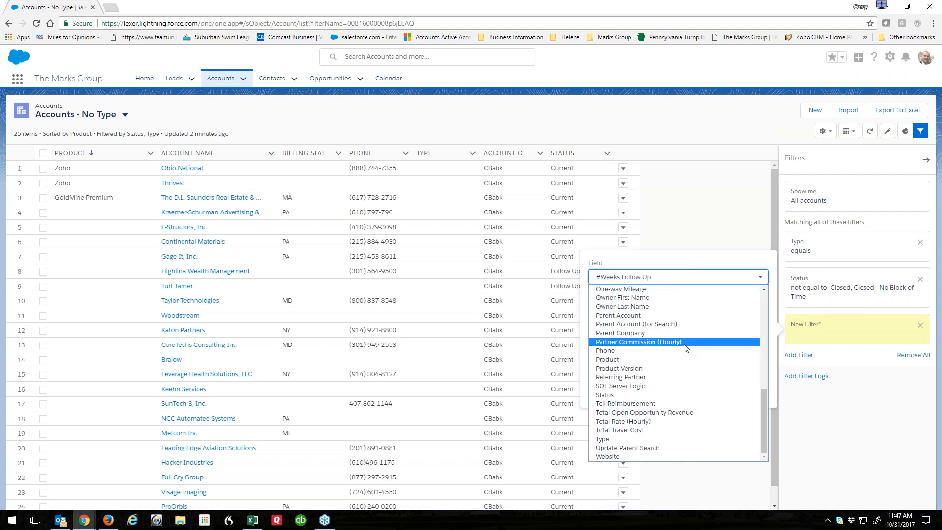
pyautogui.scroll(5, 681, 346)
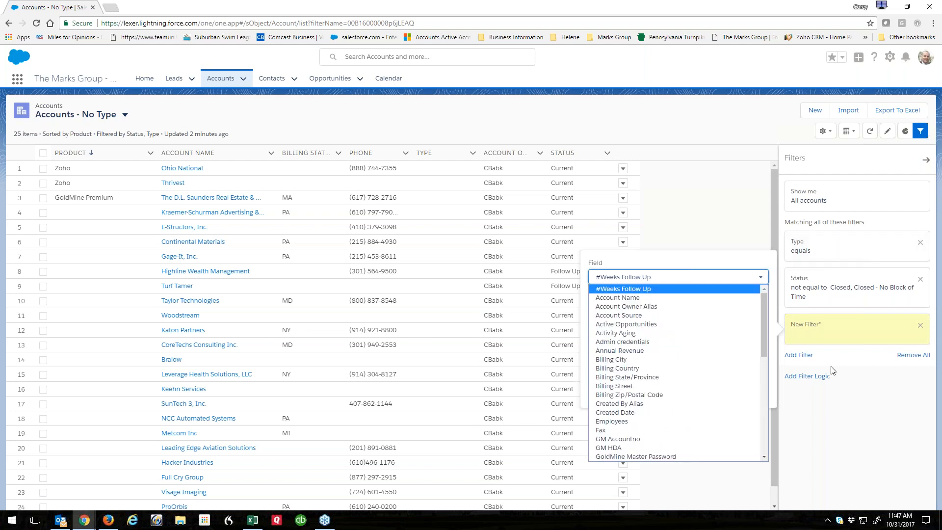
pyautogui.click(864, 418)
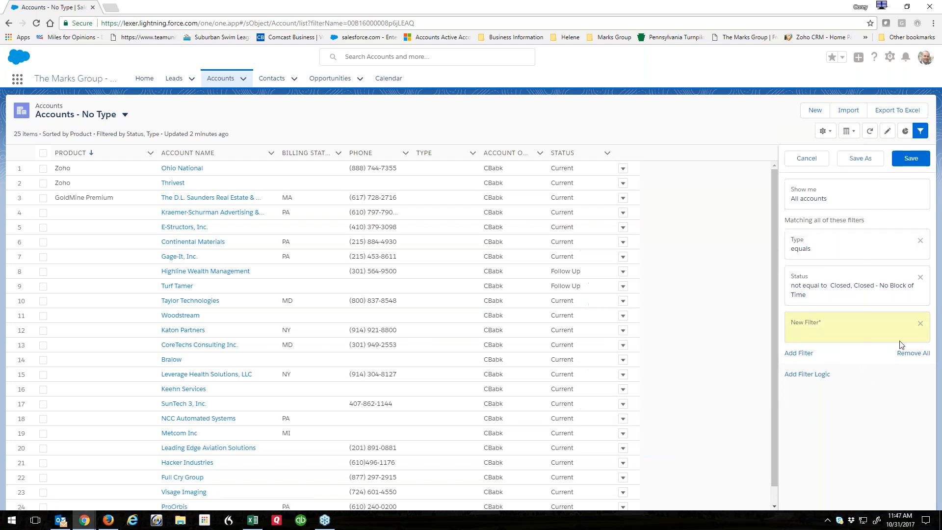
pyautogui.click(921, 325)
# Open the Type filter, review its operators, and keep the equals operator
pyautogui.click(860, 244)
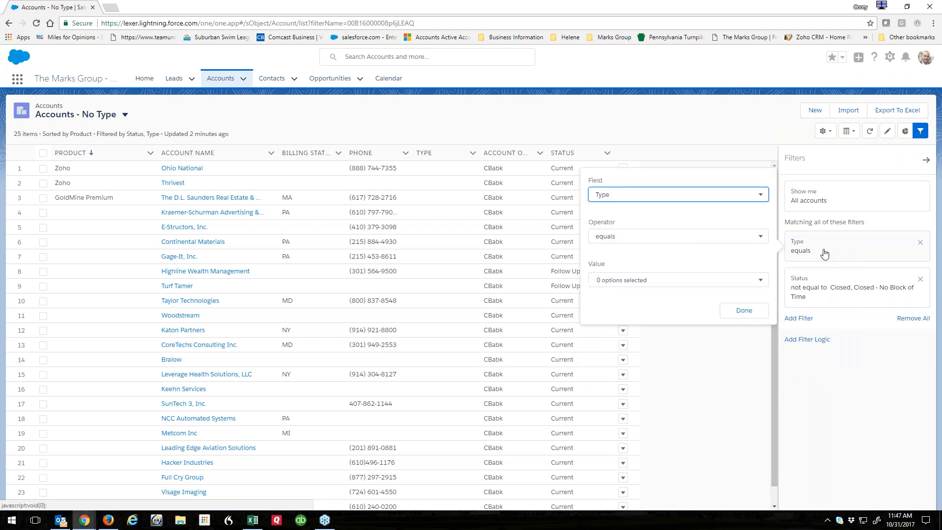
pyautogui.click(658, 236)
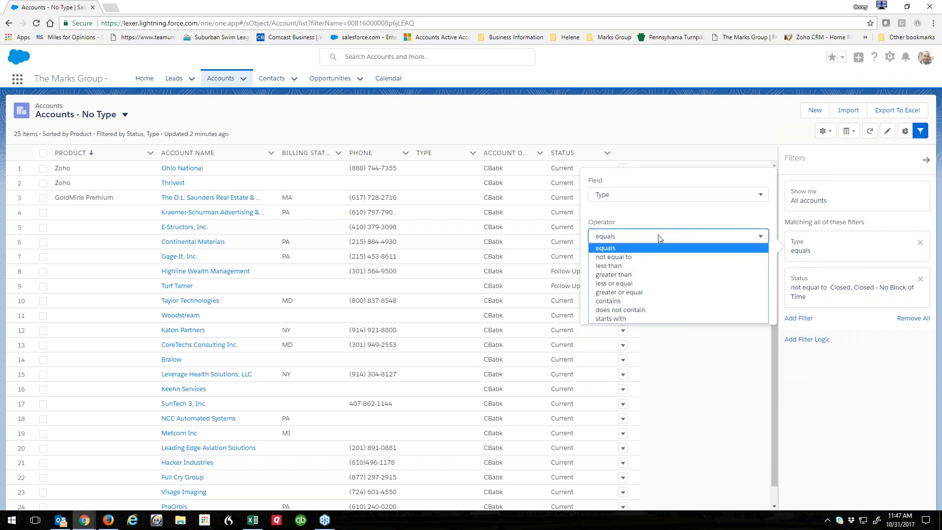
pyautogui.click(617, 248)
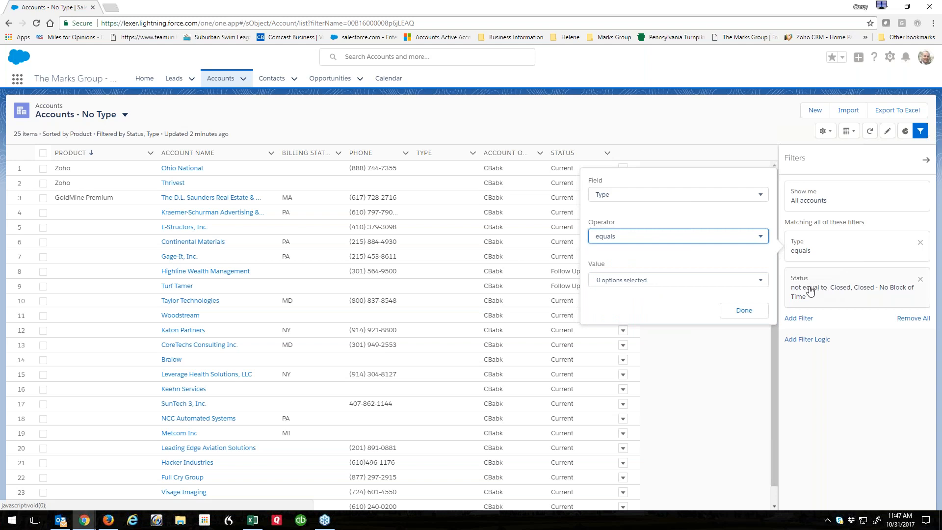
pyautogui.click(743, 311)
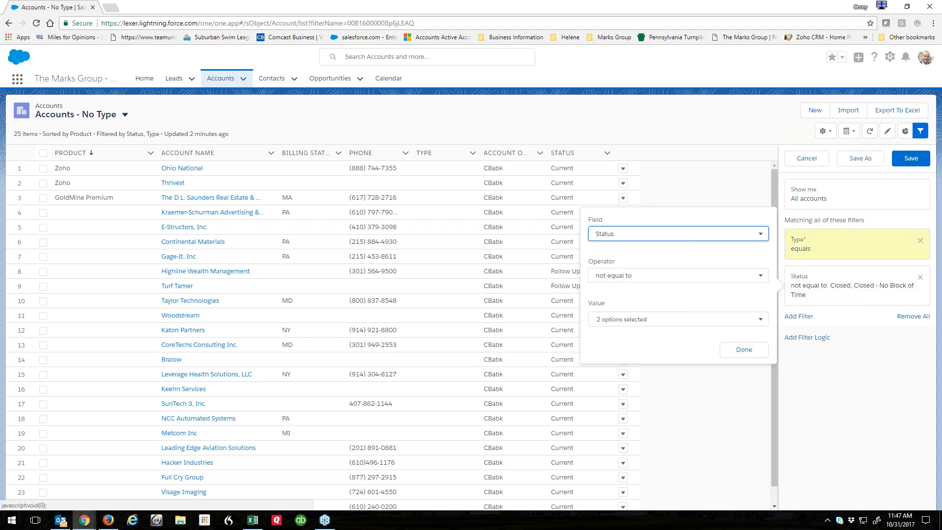
# Review the Status filter's values and operators, cancel the pending filter changes, and close the filters
pyautogui.click(652, 321)
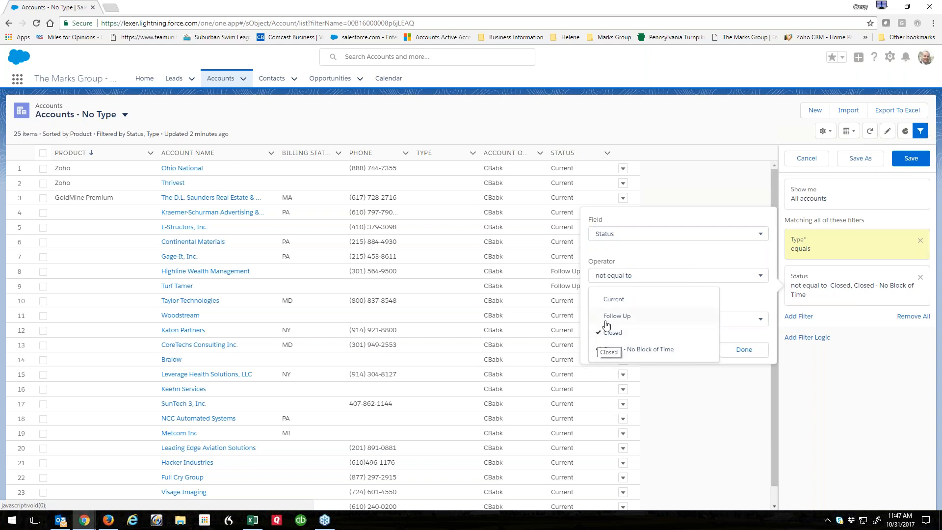
pyautogui.click(633, 280)
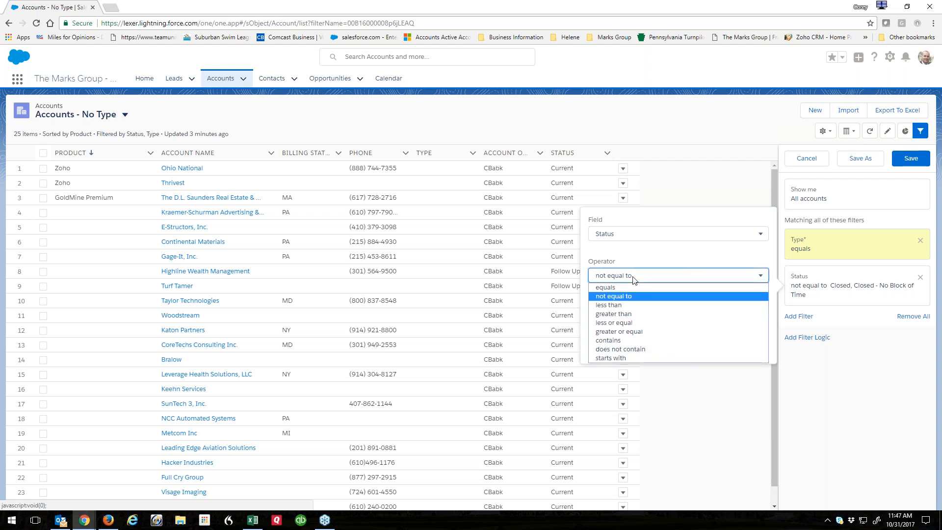
pyautogui.click(660, 262)
pyautogui.click(740, 350)
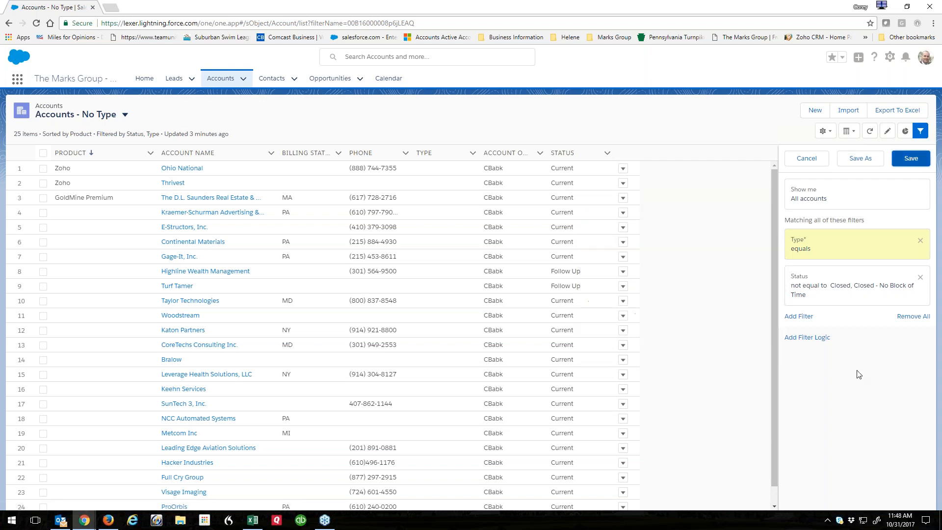
pyautogui.click(808, 160)
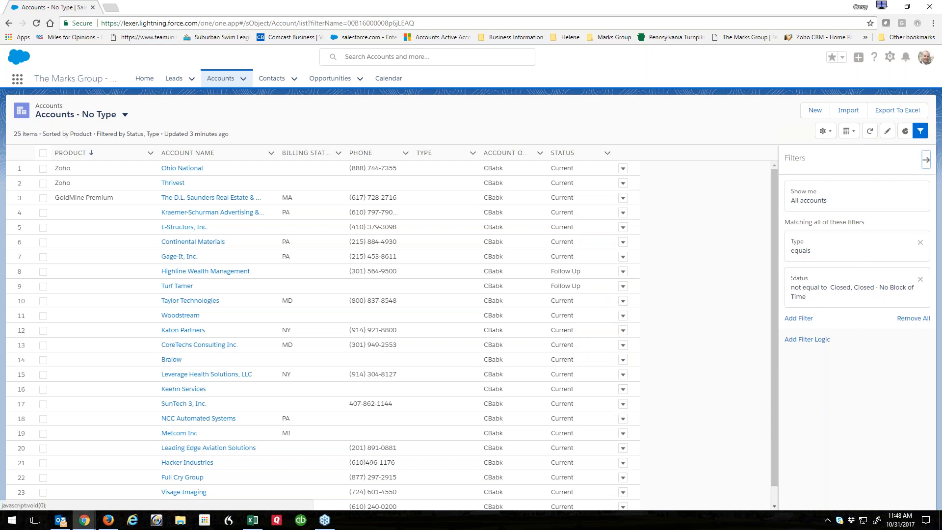
pyautogui.click(924, 161)
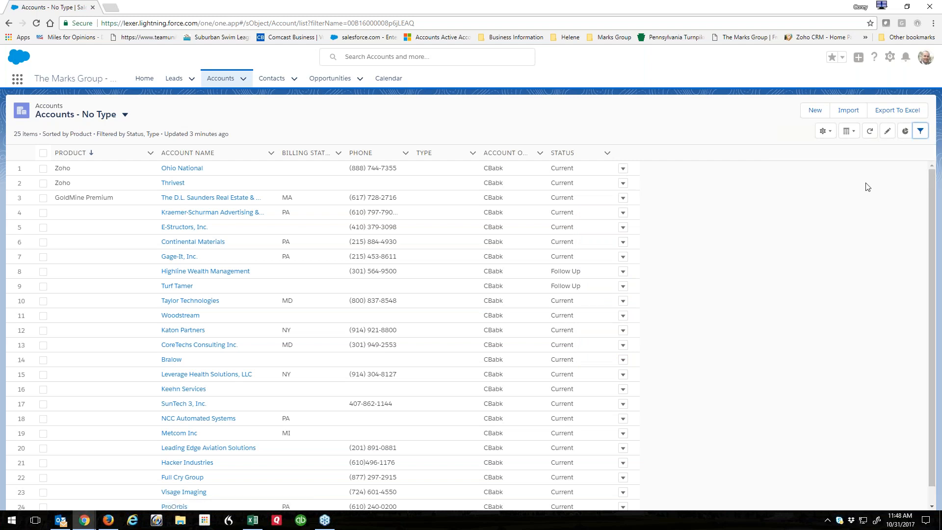
# Reopen the Accounts - No Type list's filters for editing
pyautogui.click(824, 131)
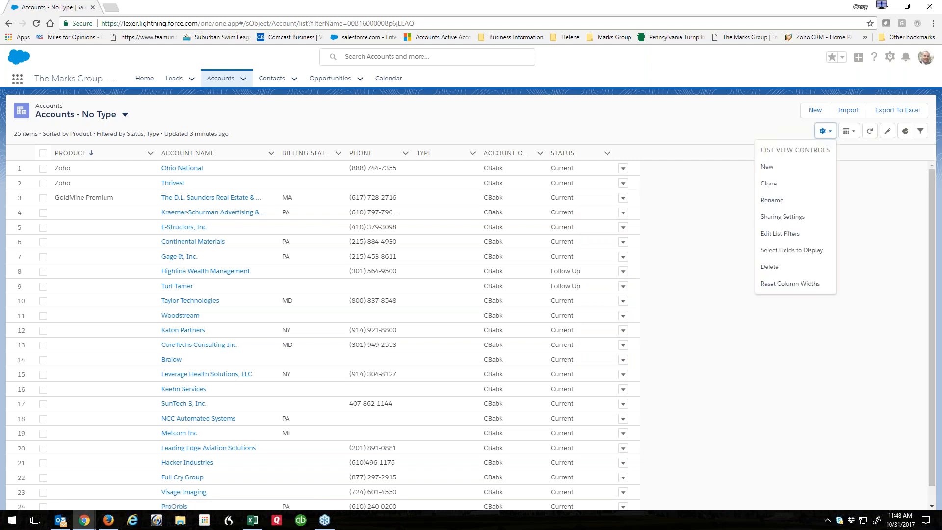
pyautogui.click(775, 235)
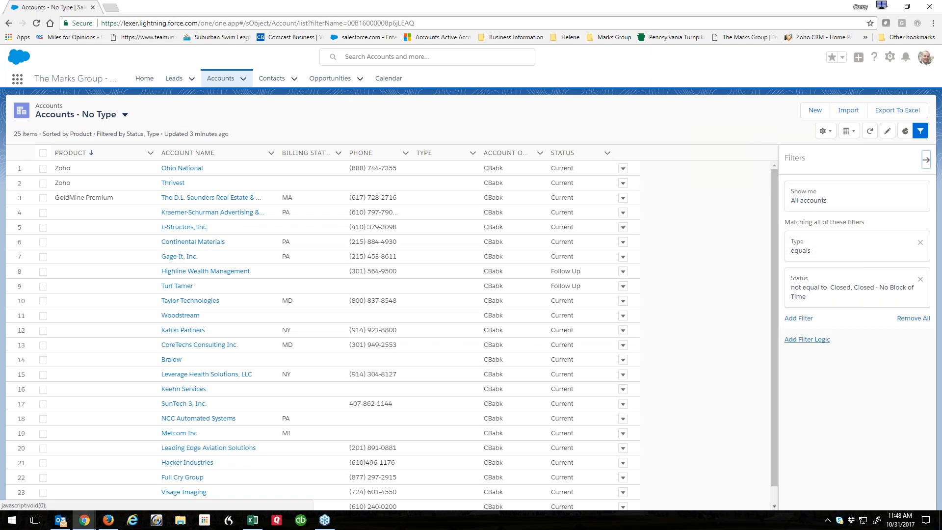
# Add the filter logic 1 AND 2 to the list's filters and remove it again
pyautogui.click(810, 339)
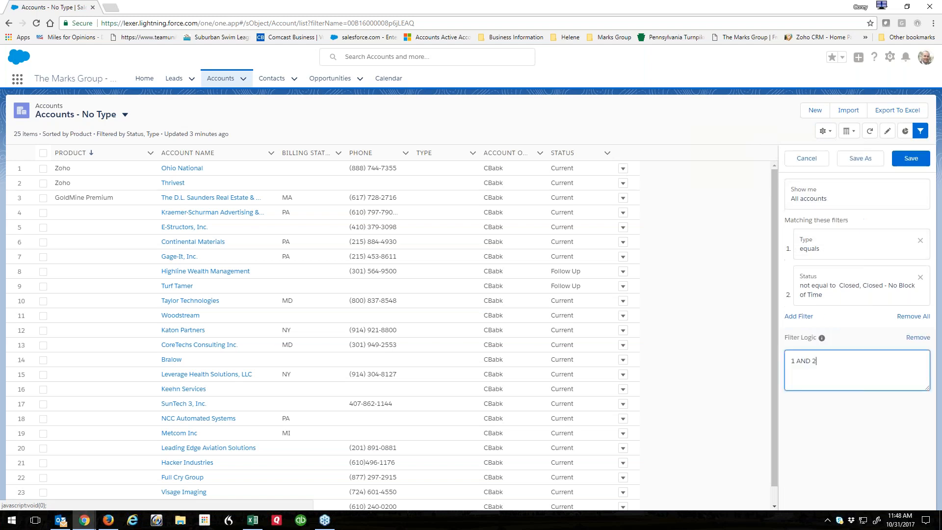
pyautogui.click(918, 337)
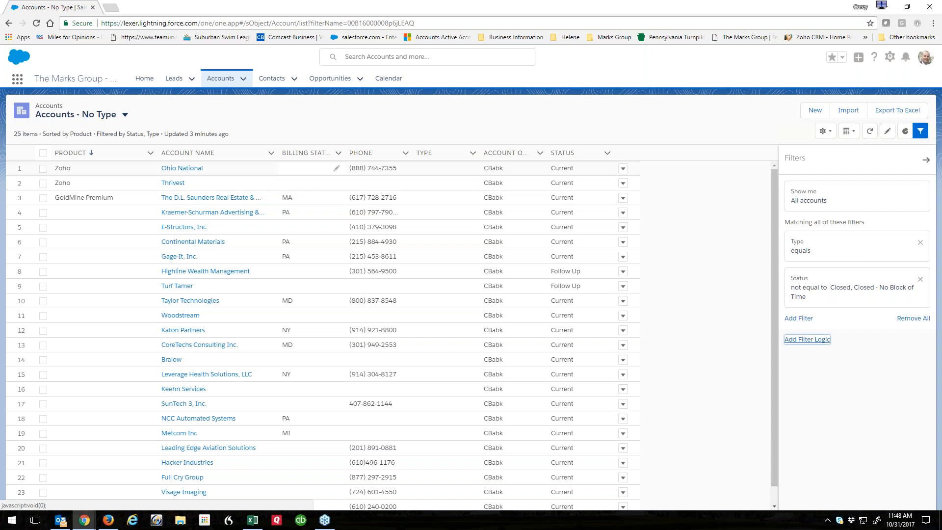
# Open the list's field selection and move Billing State/Province below Type in the visible fields
pyautogui.click(826, 132)
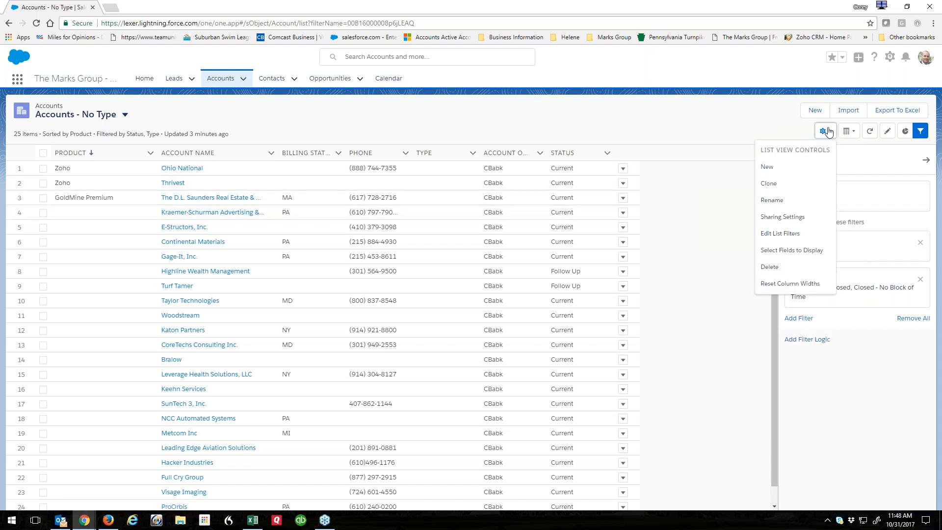
pyautogui.click(787, 248)
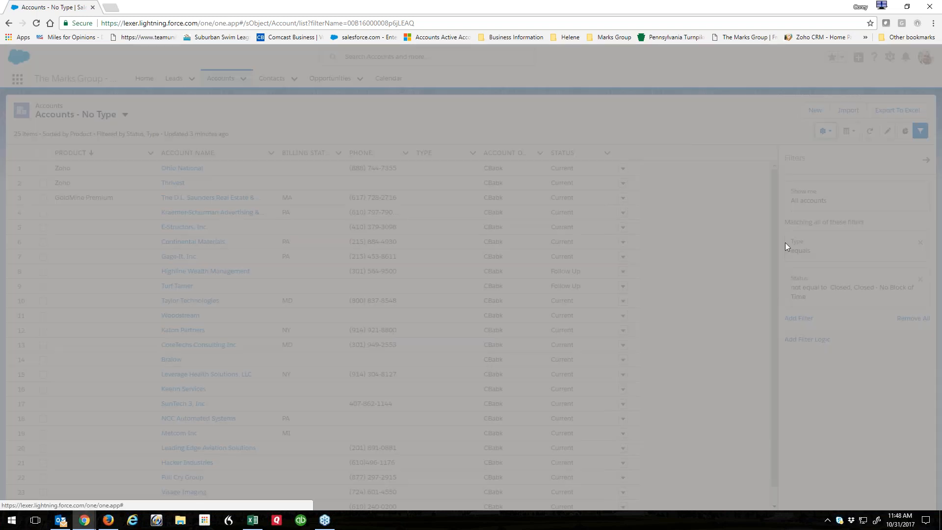
pyautogui.moveTo(555, 260)
pyautogui.mouseDown()
pyautogui.moveTo(554, 288)
pyautogui.moveTo(555, 258)
pyautogui.mouseUp()
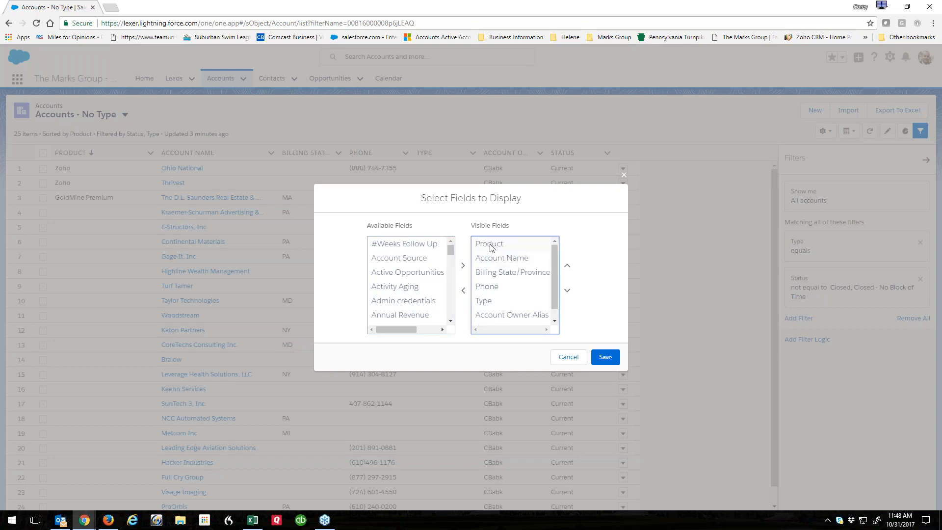
pyautogui.click(497, 272)
pyautogui.click(567, 291)
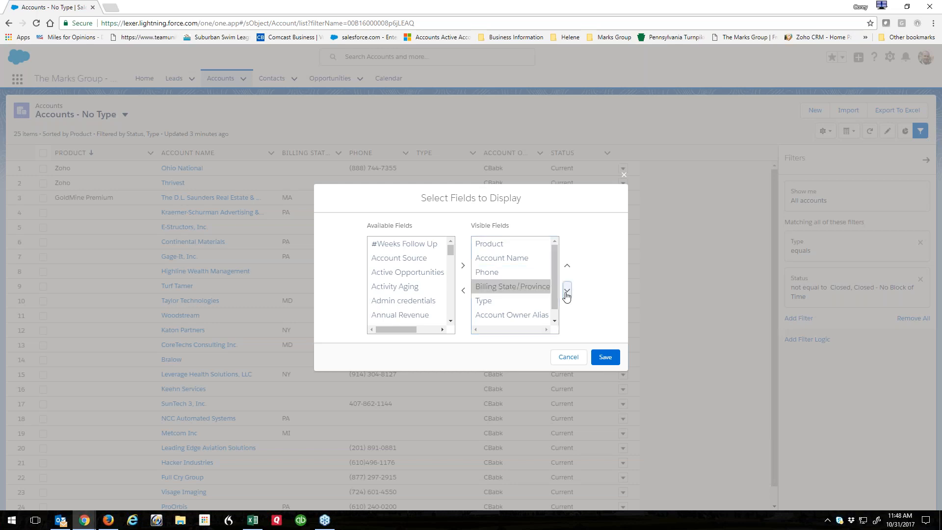
pyautogui.click(567, 292)
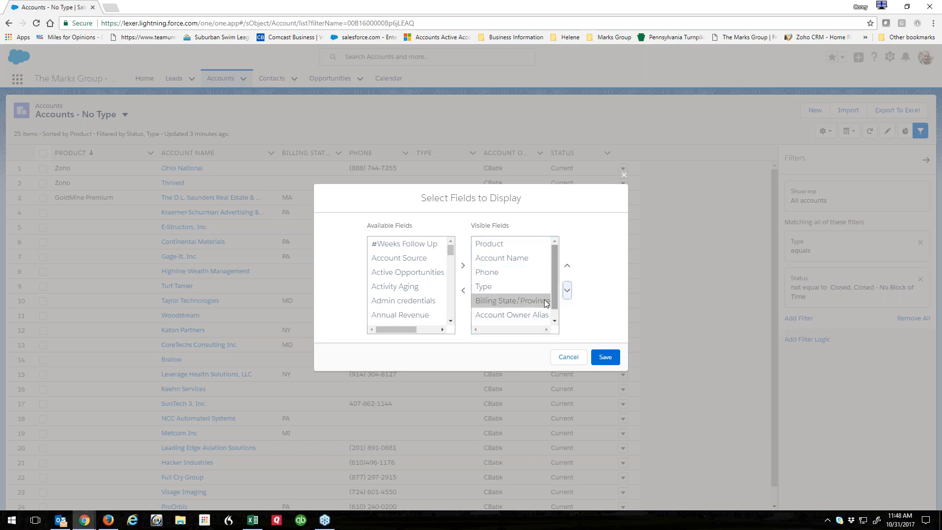
# Add Last Activity to the visible fields, place it directly below Type, and save the field selection
pyautogui.moveTo(451, 254); pyautogui.dragTo(493, 273)
pyautogui.click(410, 269)
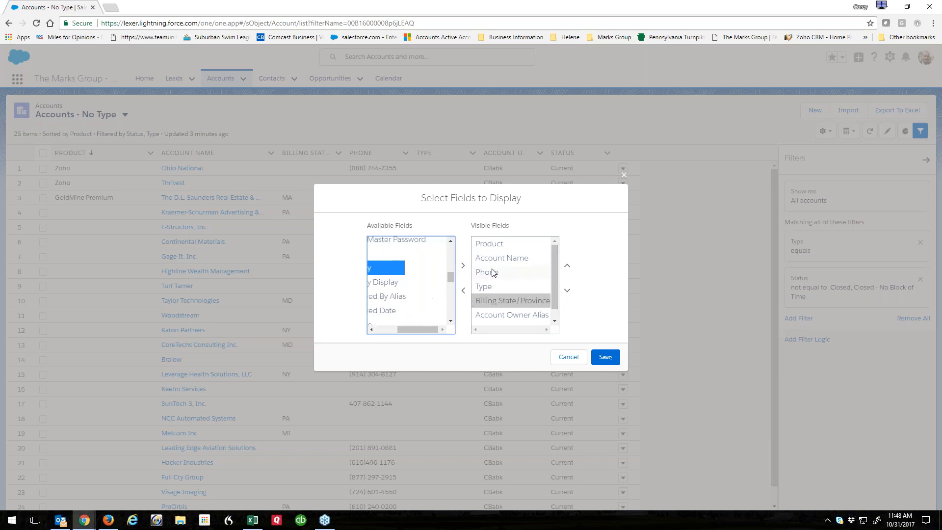
pyautogui.click(463, 265)
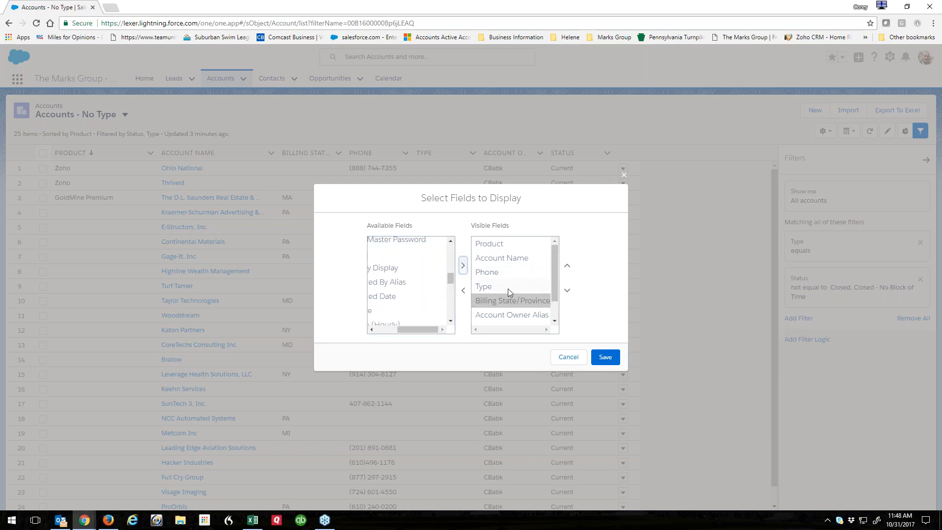
pyautogui.moveTo(555, 293); pyautogui.dragTo(558, 316)
pyautogui.click(525, 320)
pyautogui.click(567, 268)
pyautogui.click(567, 268)
pyautogui.click(567, 268)
pyautogui.click(567, 268)
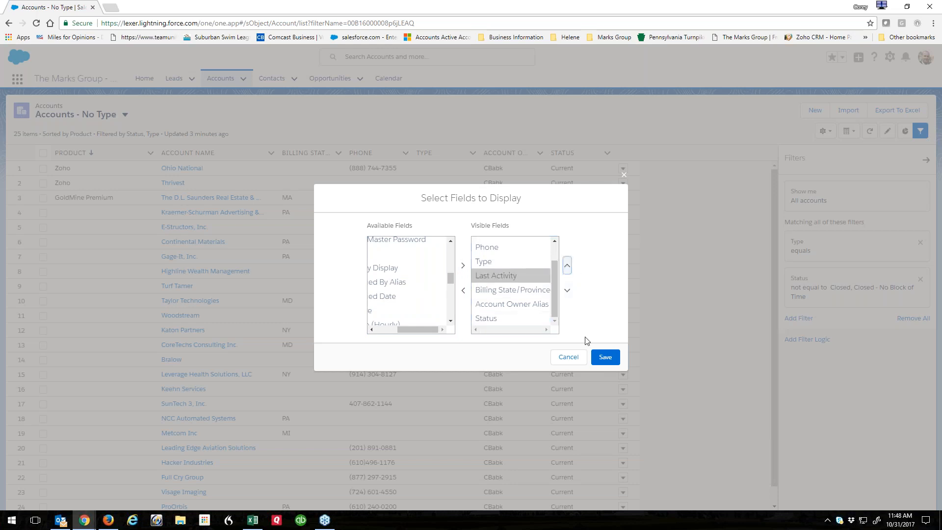
pyautogui.click(609, 357)
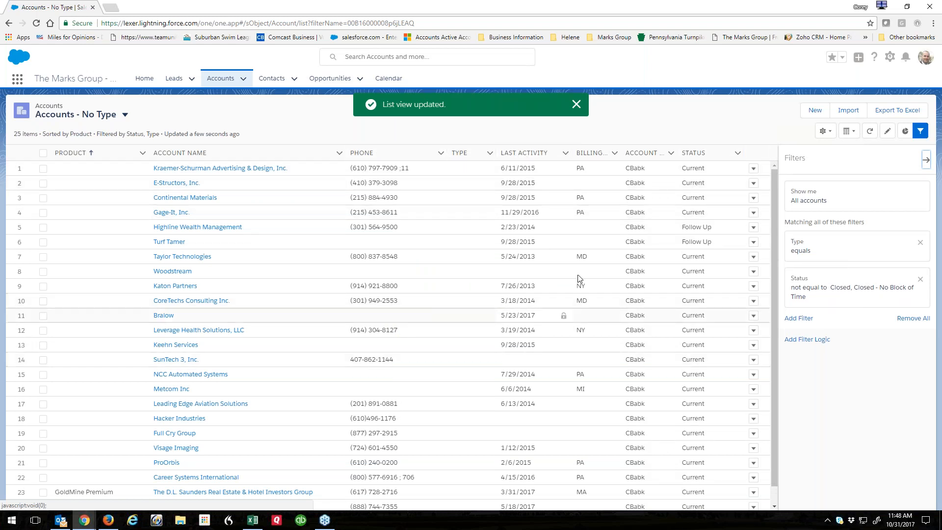
# Close the list's filters and narrow the Product column
pyautogui.click(926, 158)
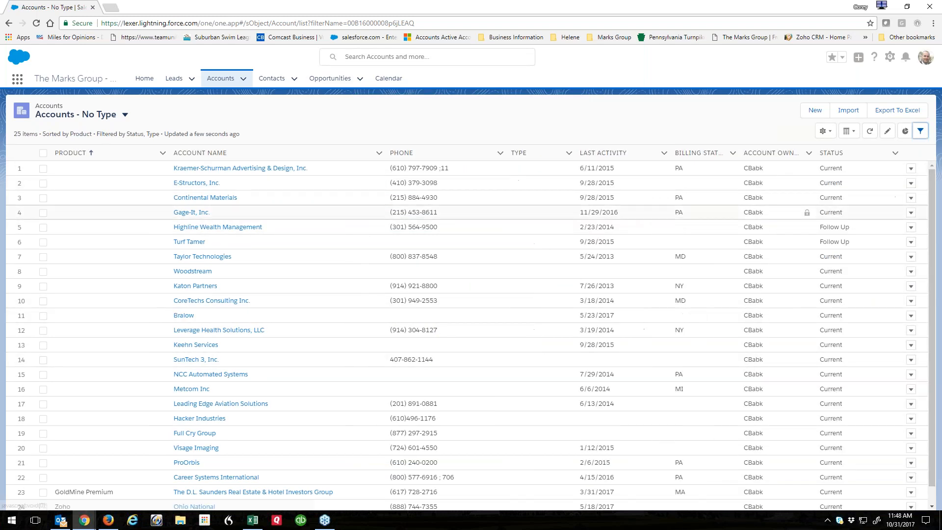
pyautogui.moveTo(168, 156); pyautogui.dragTo(111, 166)
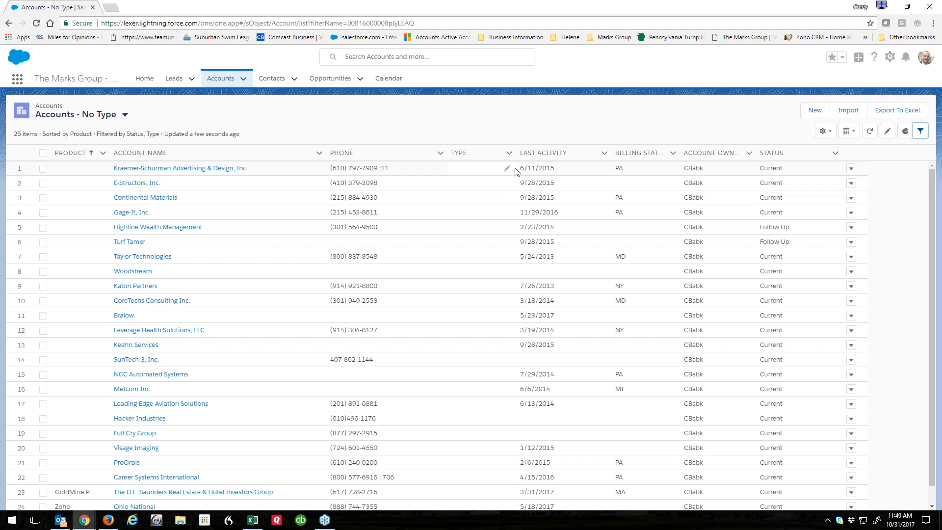
# Reset the list's column widths and review the list view controls
pyautogui.click(824, 132)
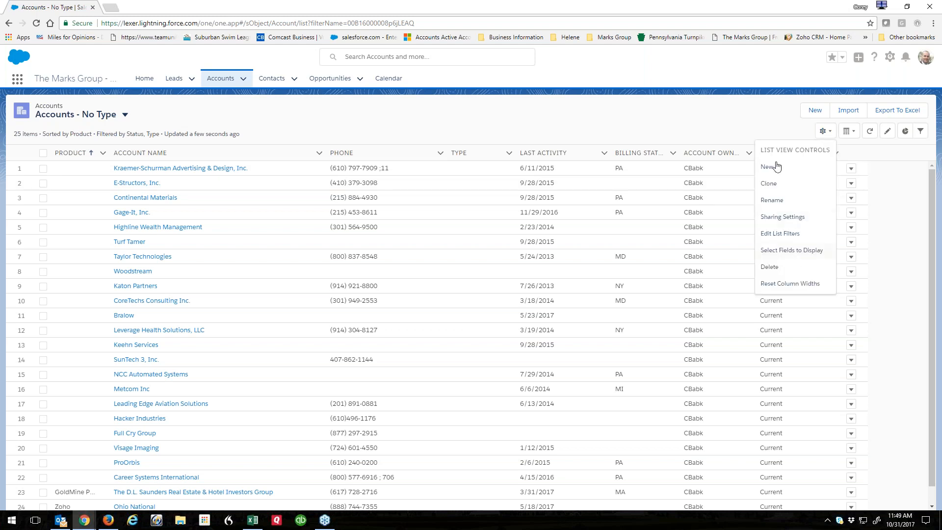
pyautogui.click(753, 114)
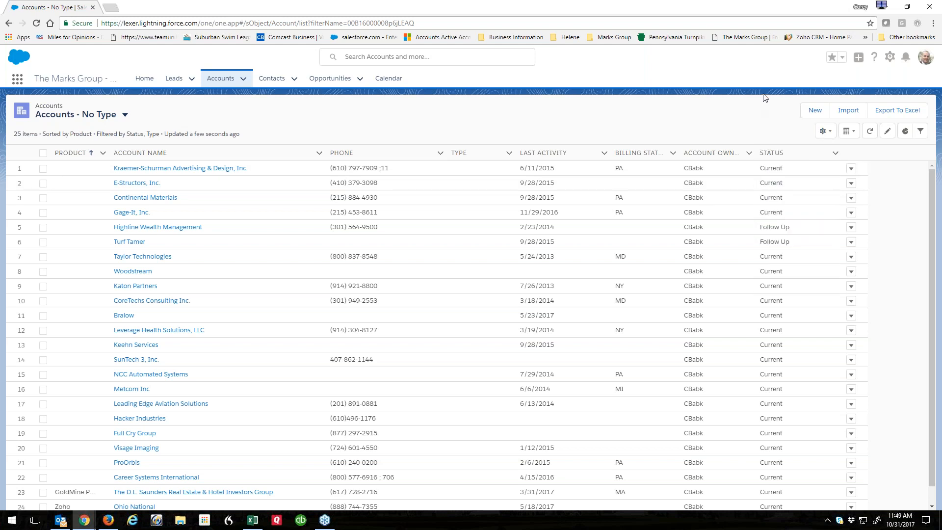
pyautogui.click(834, 129)
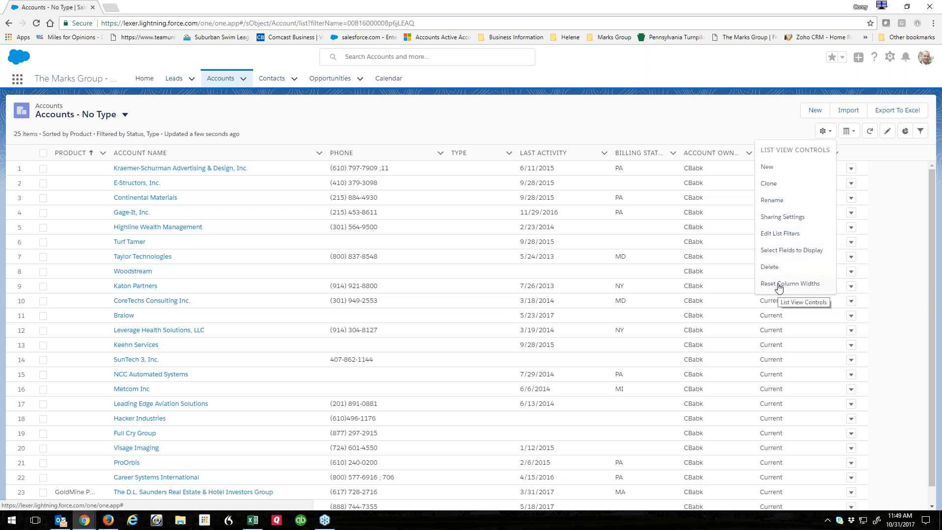
pyautogui.click(779, 284)
pyautogui.click(832, 152)
pyautogui.click(825, 132)
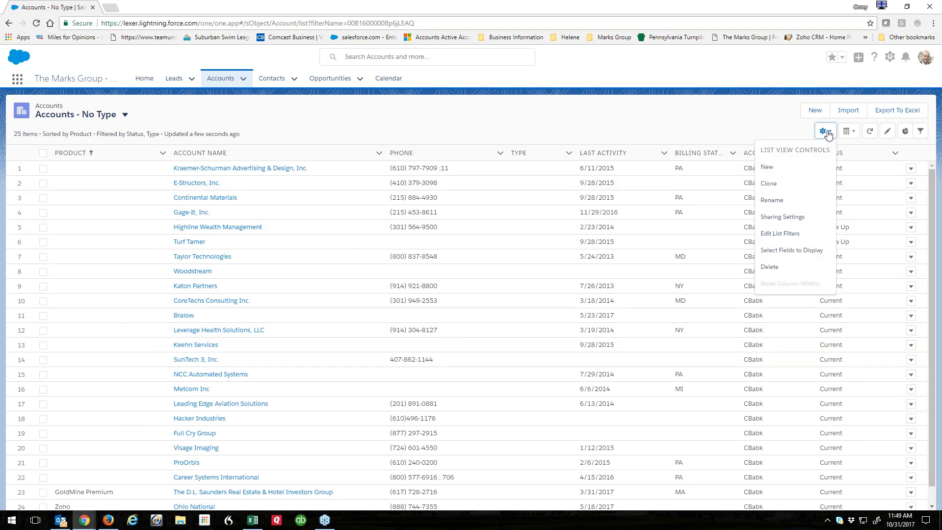
pyautogui.click(760, 128)
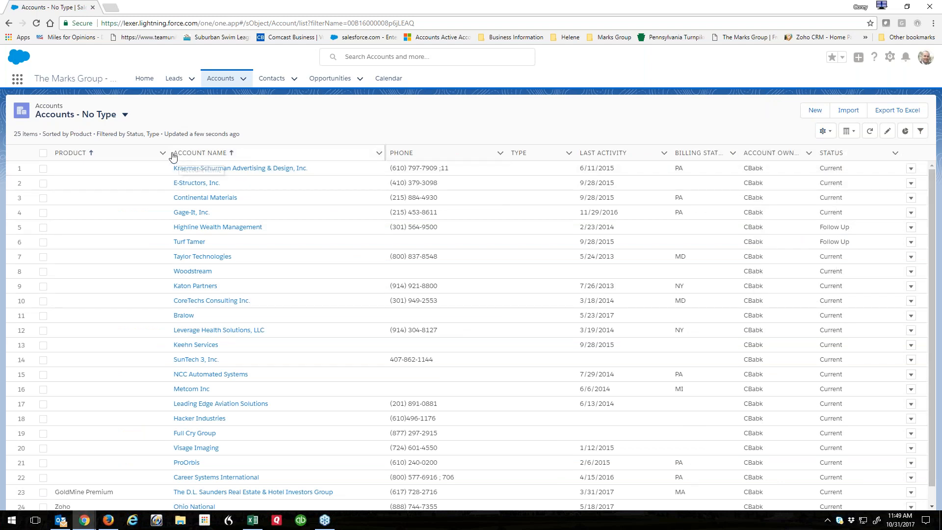
# Narrow the Product and Account Name columns and wrap the text in the Account Name column
pyautogui.moveTo(169, 152); pyautogui.dragTo(113, 155)
pyautogui.click(512, 153)
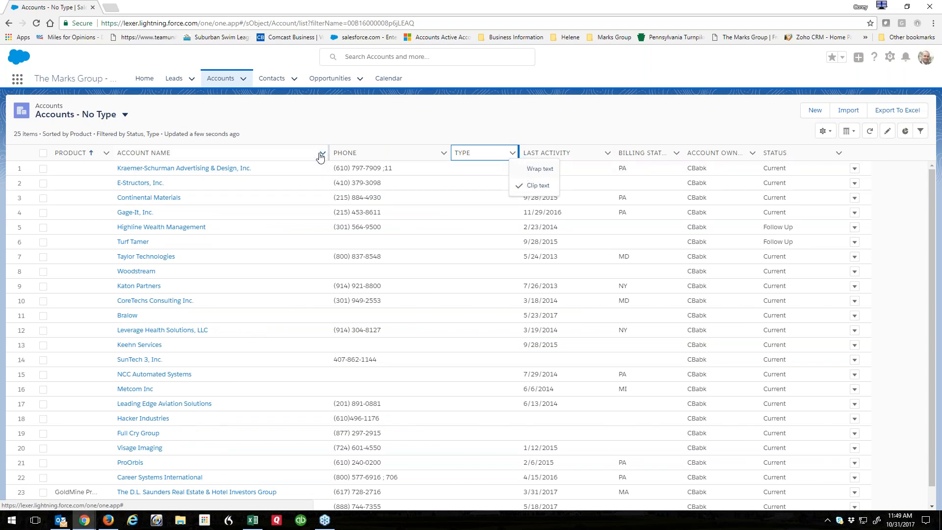
pyautogui.moveTo(328, 152); pyautogui.dragTo(218, 152)
pyautogui.click(211, 153)
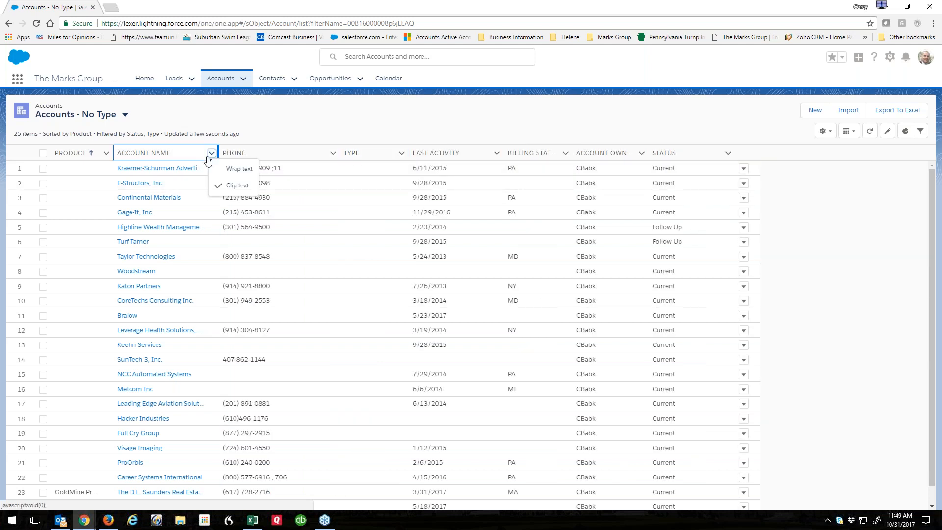
pyautogui.click(226, 168)
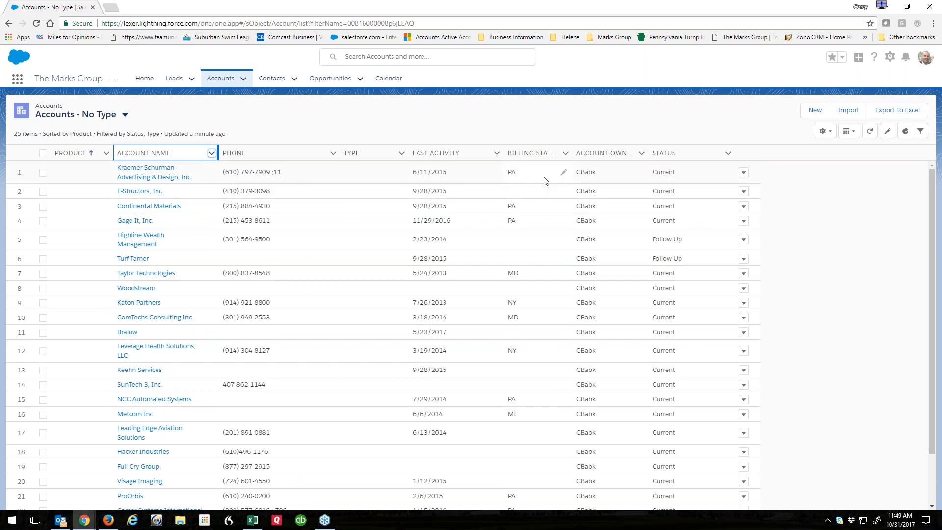
# Narrow the Status column and widen the Account Name column slightly
pyautogui.moveTo(734, 152); pyautogui.dragTo(704, 152)
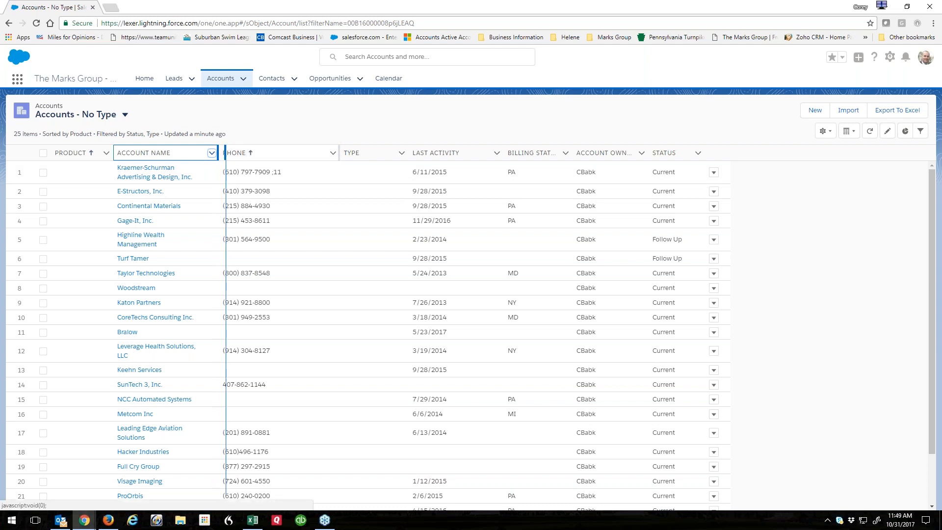
pyautogui.moveTo(226, 153); pyautogui.dragTo(228, 153)
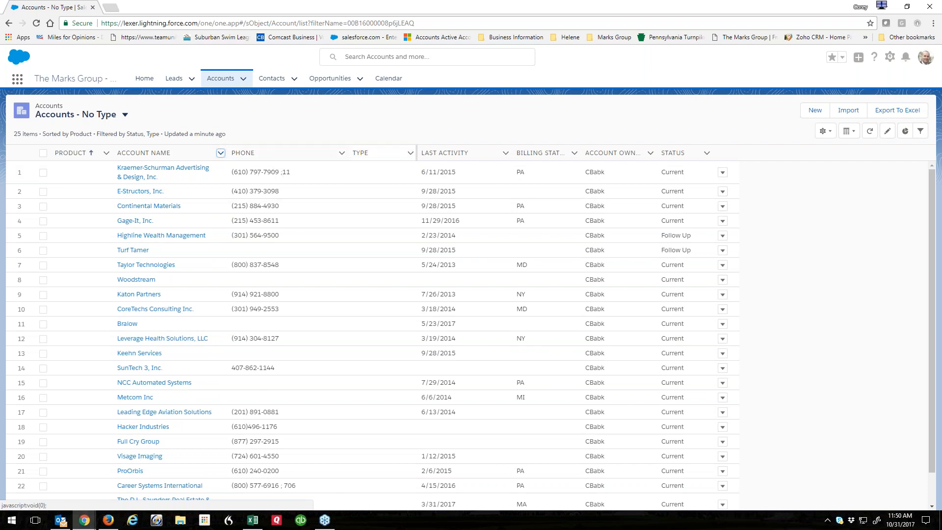
# Sort the list by Last Activity in both directions, finishing with the most recent dates first
pyautogui.click(456, 154)
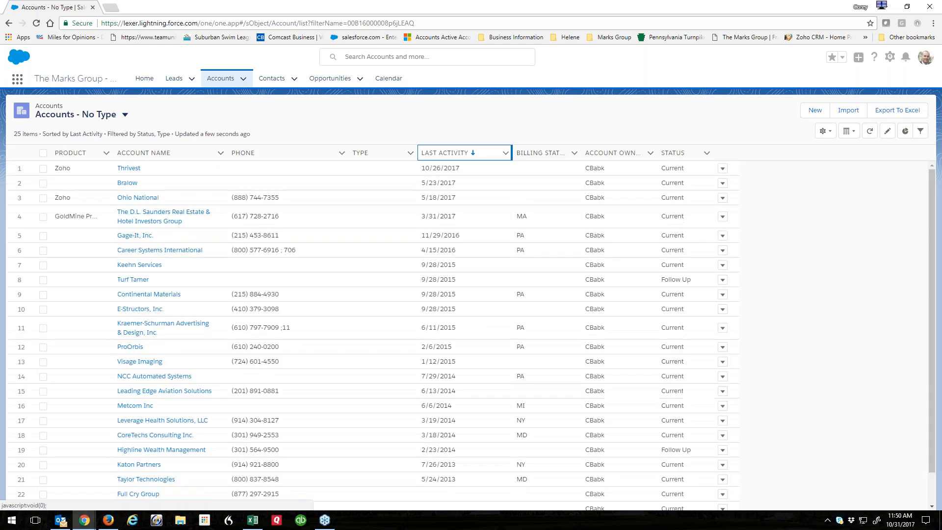
pyautogui.click(456, 154)
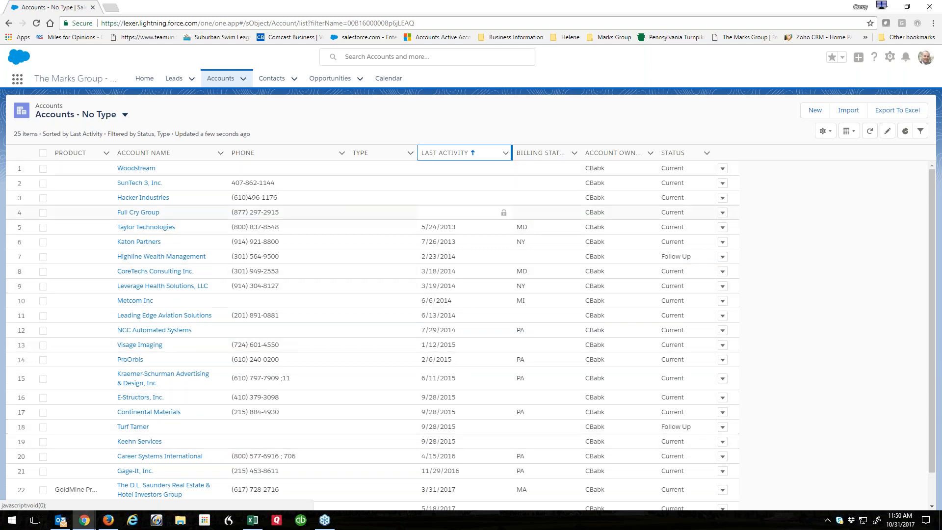
pyautogui.click(444, 156)
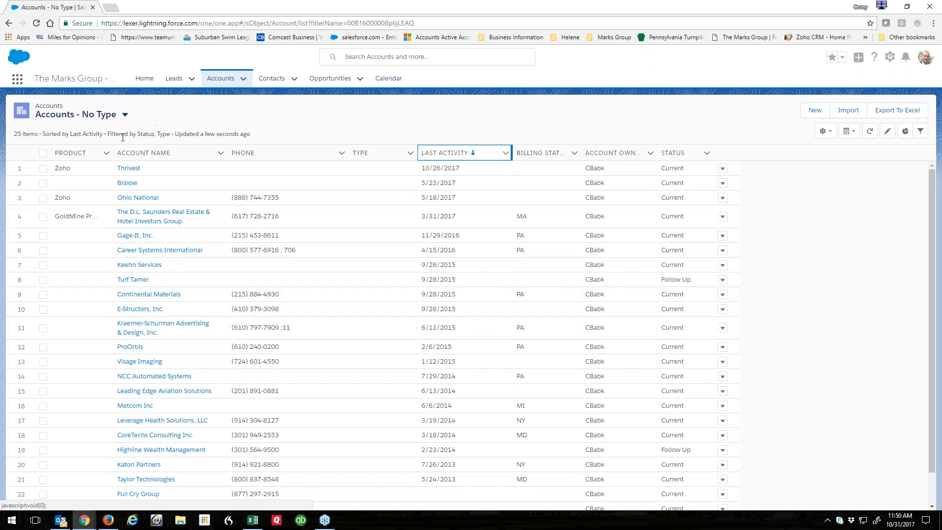
# Set the Thrivest account's Type to Customer with inline editing
pyautogui.click(410, 170)
pyautogui.click(412, 171)
pyautogui.click(394, 172)
pyautogui.click(377, 247)
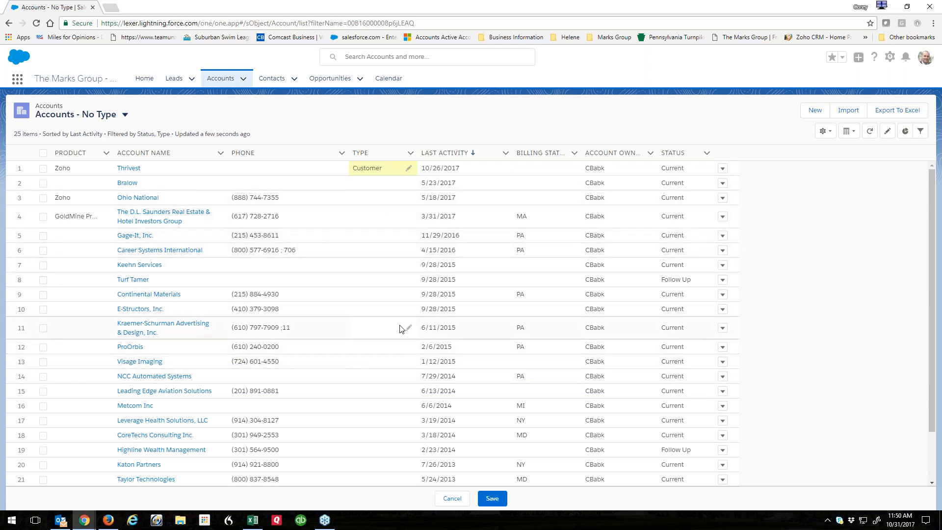
# Set the Ohio National account's Type to Prospect with inline editing
pyautogui.scroll(-1, 394, 395)
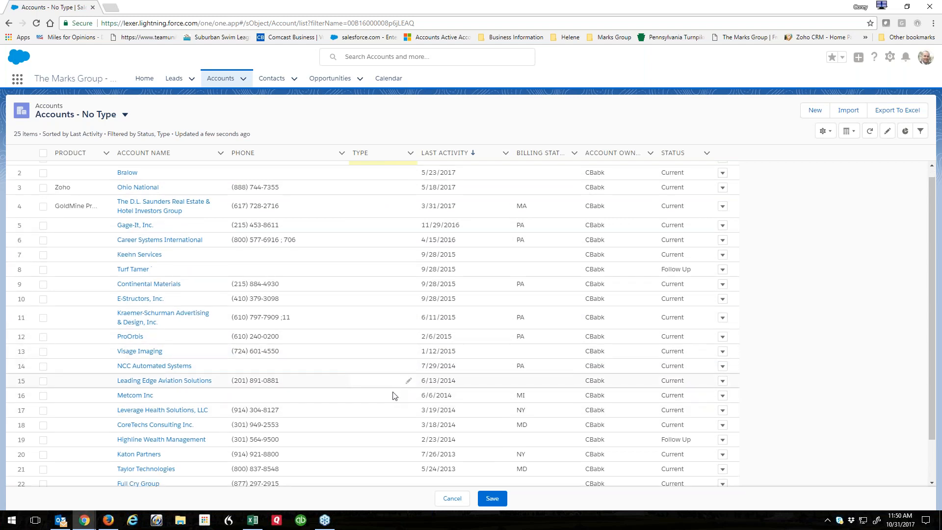
pyautogui.scroll(-1, 393, 395)
pyautogui.scroll(2, 382, 397)
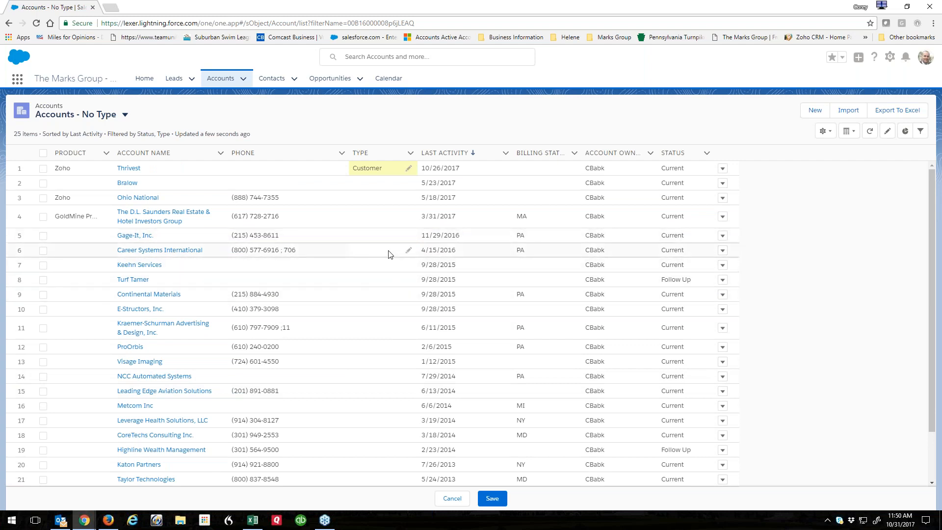
pyautogui.click(408, 198)
pyautogui.click(399, 205)
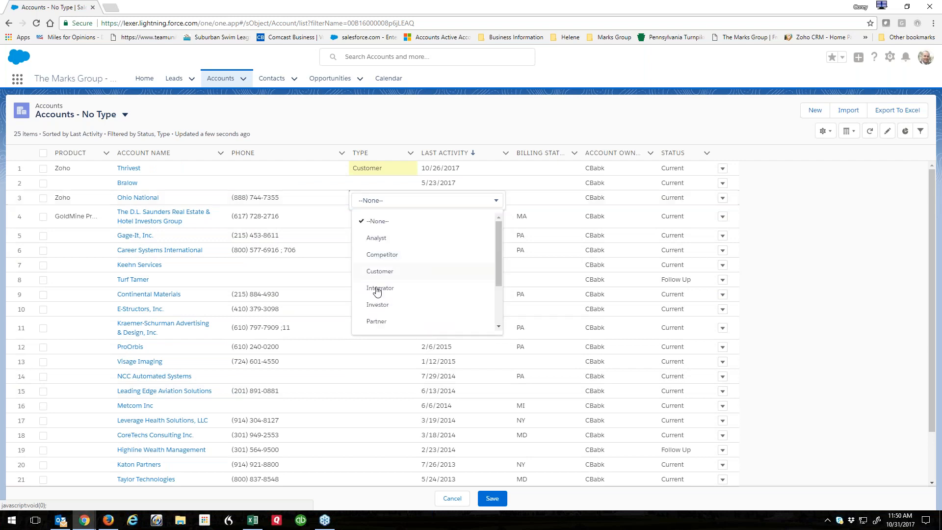
pyautogui.scroll(-3, 380, 321)
pyautogui.click(374, 289)
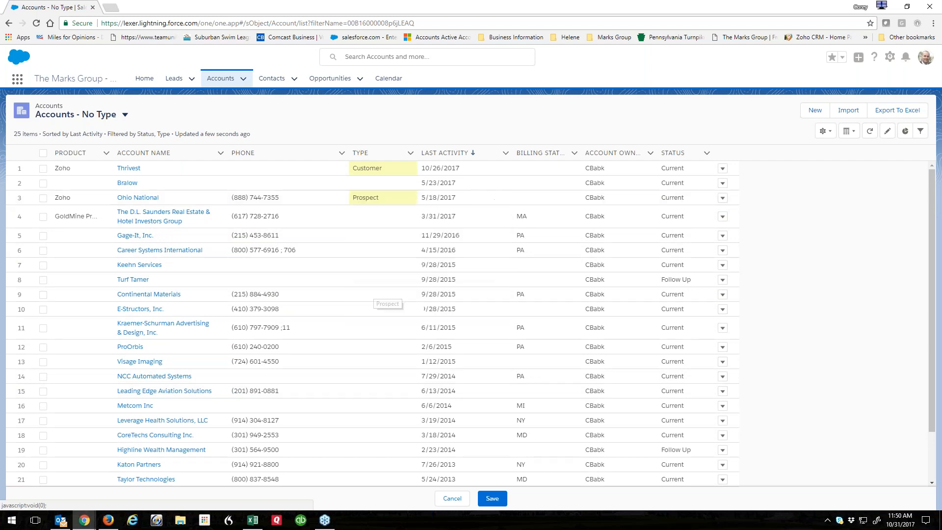
# Save the inline Type edits and refresh the account list
pyautogui.click(491, 498)
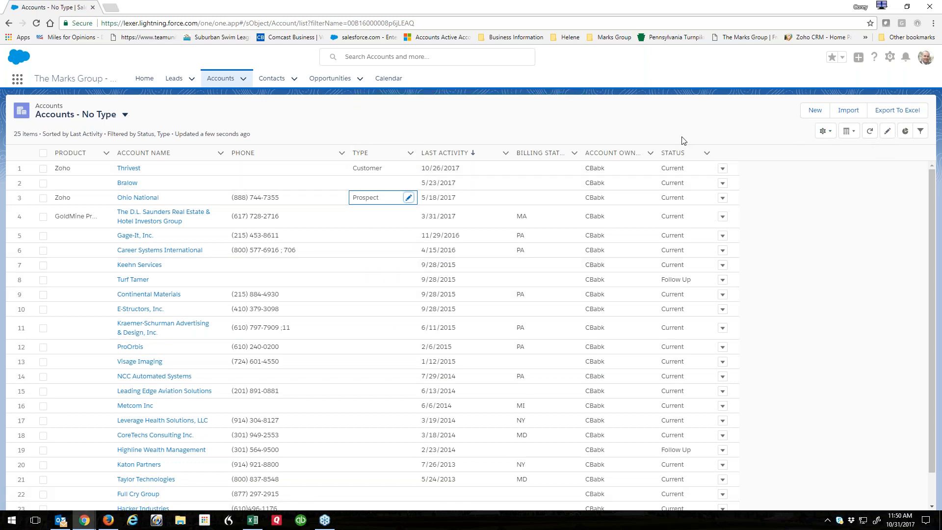
pyautogui.click(871, 133)
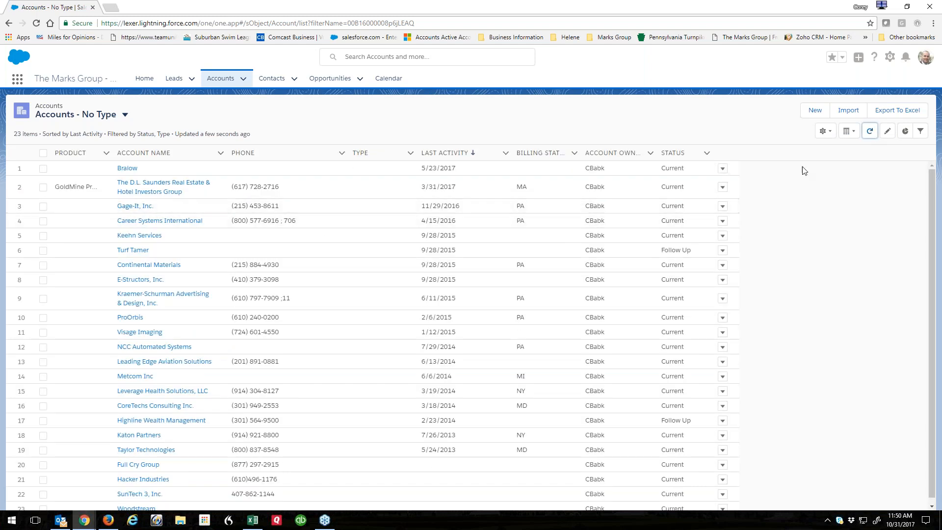
# Display the Accounts By Industry chart beside the list and discard the pending inline Type edit on Gage-It, Inc
pyautogui.click(889, 134)
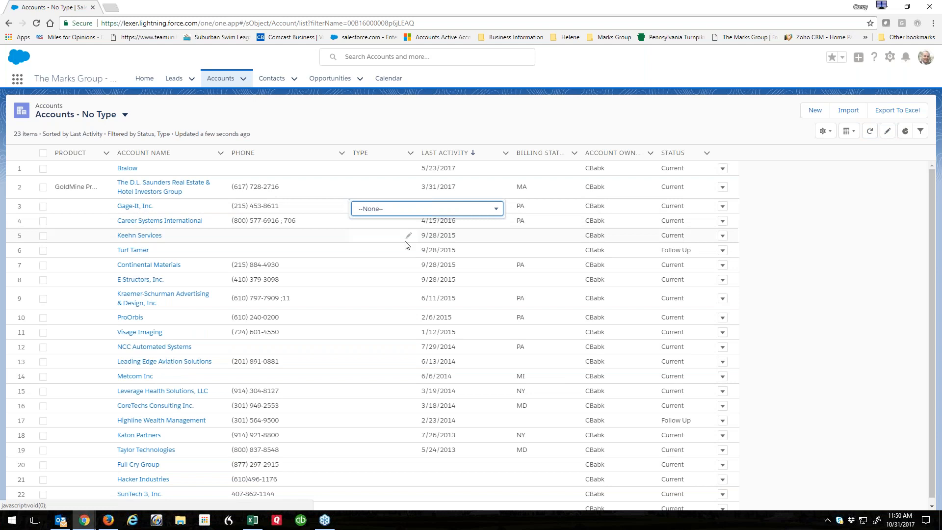
pyautogui.click(798, 200)
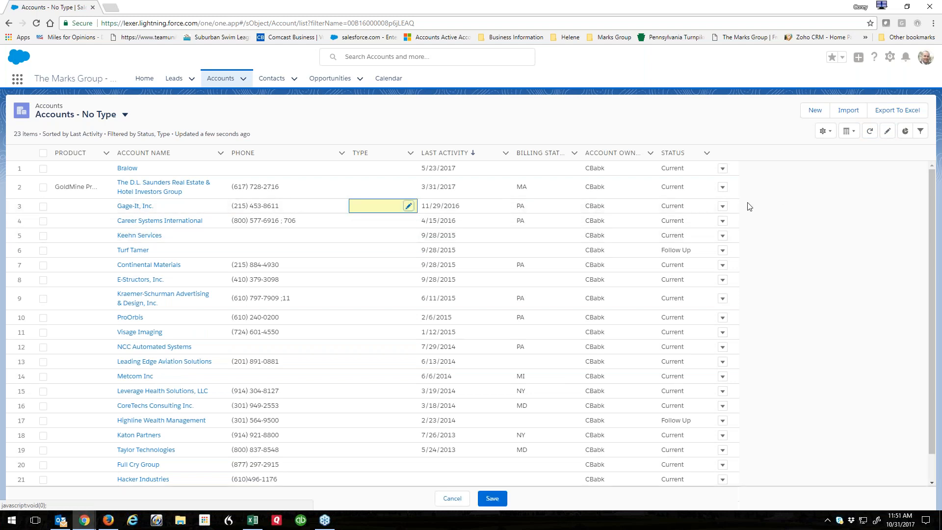
pyautogui.click(905, 132)
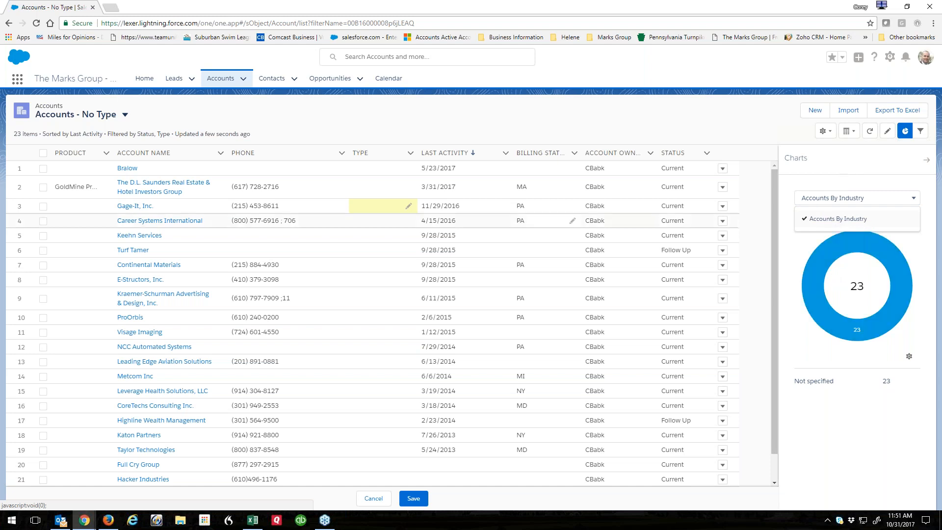
pyautogui.click(372, 498)
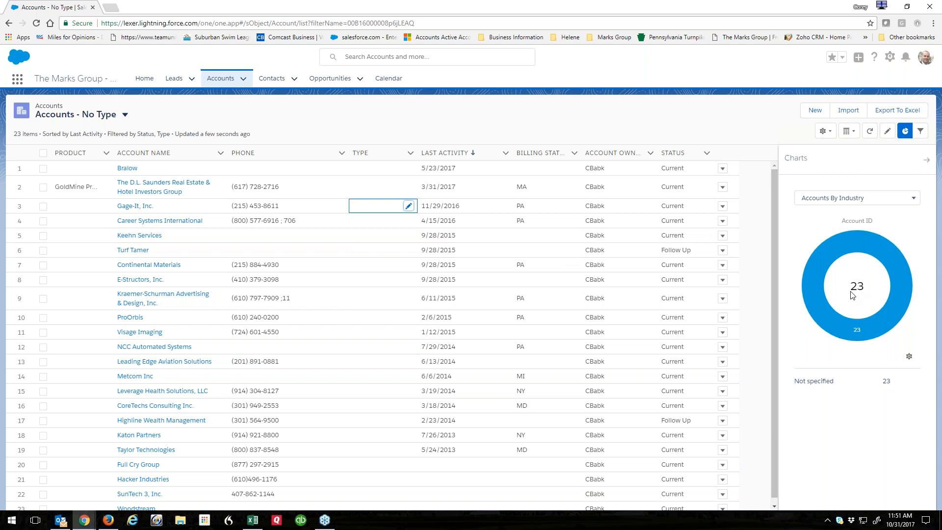
# Show the account list's filters and look over the available list view controls
pyautogui.click(921, 131)
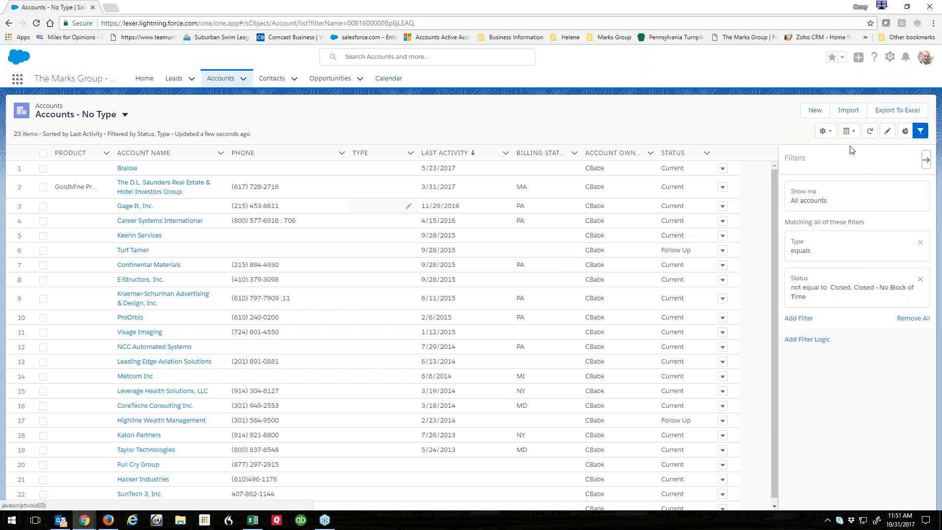
pyautogui.click(825, 131)
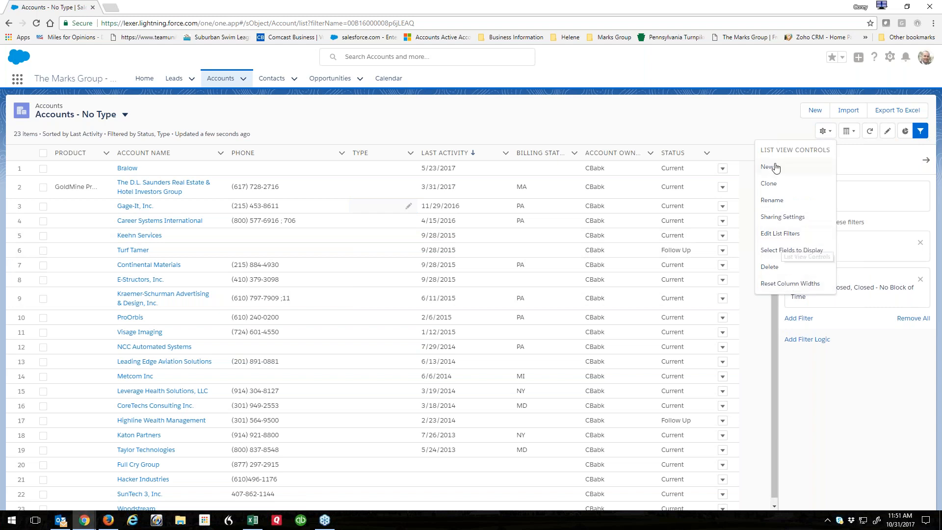
pyautogui.click(701, 105)
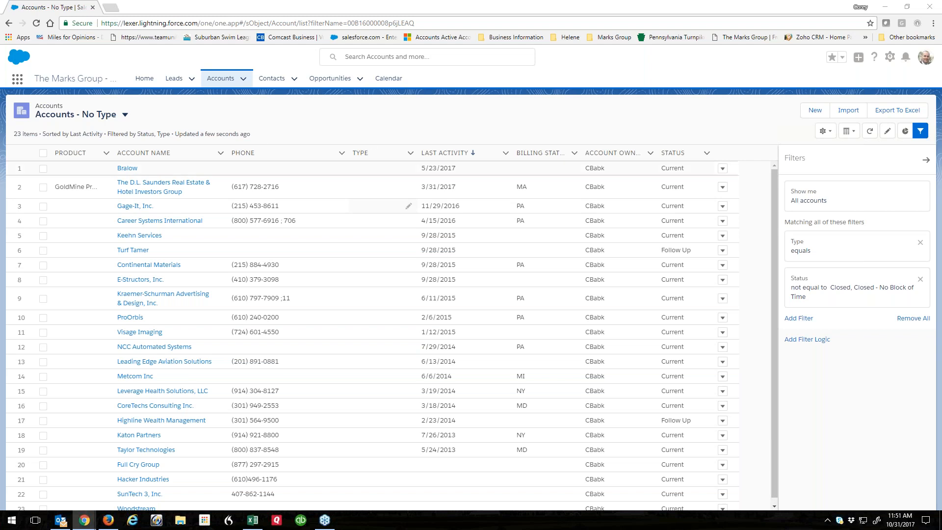
# Review the name and visibility options for a new list view without creating one, and close the filters
pyautogui.click(815, 110)
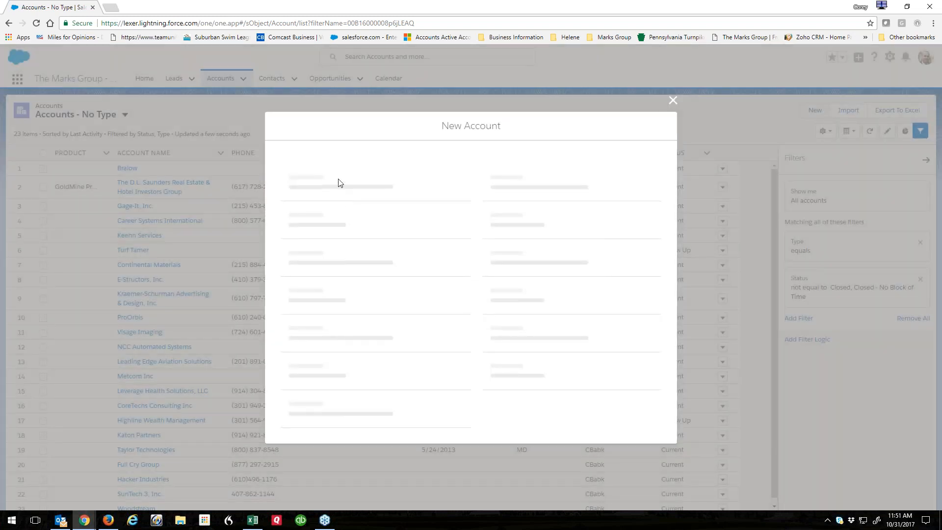
pyautogui.click(673, 57)
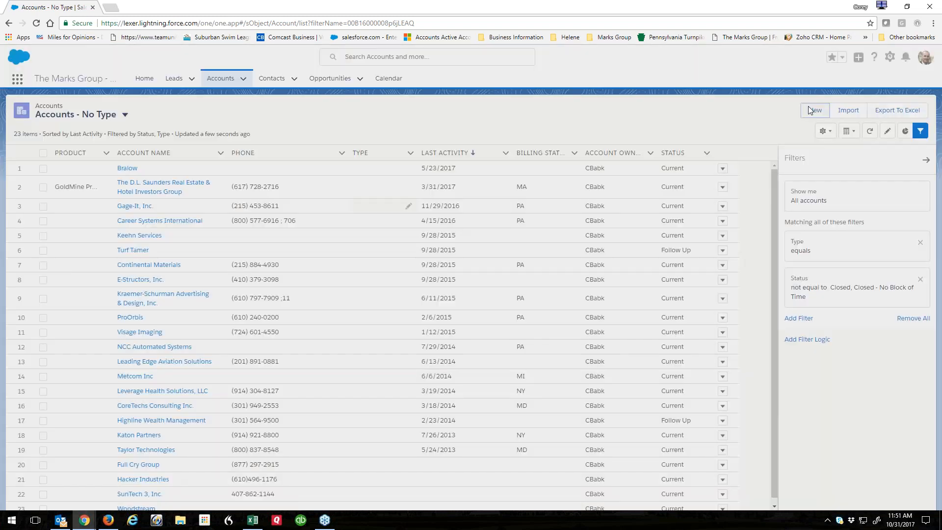
pyautogui.click(825, 131)
pyautogui.click(770, 175)
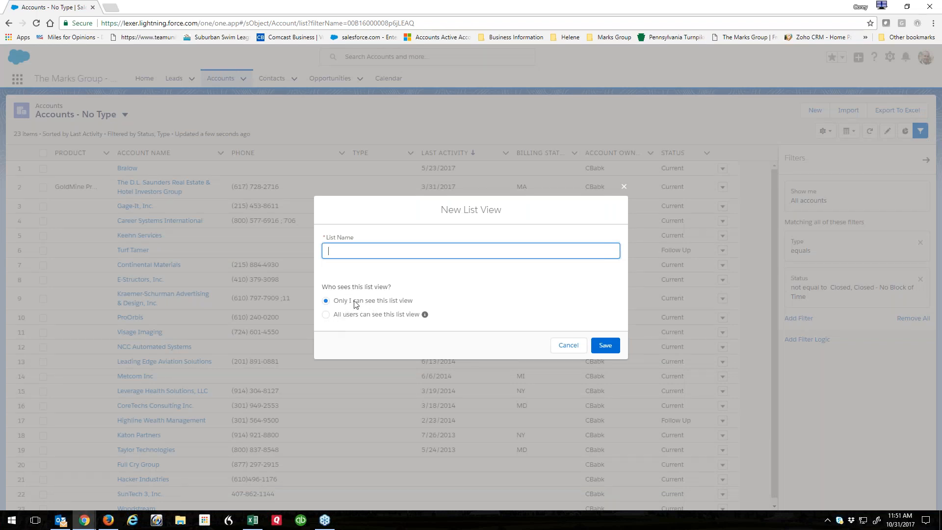
pyautogui.click(568, 345)
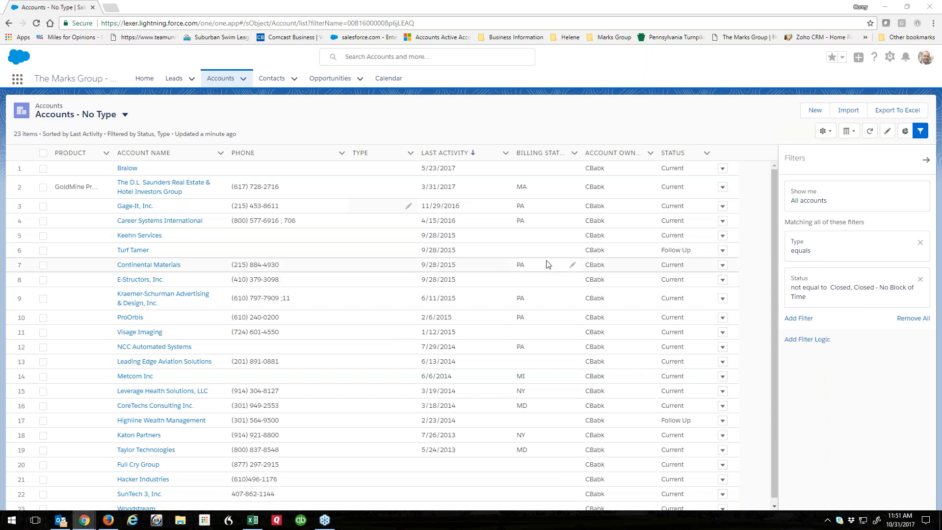
pyautogui.click(926, 159)
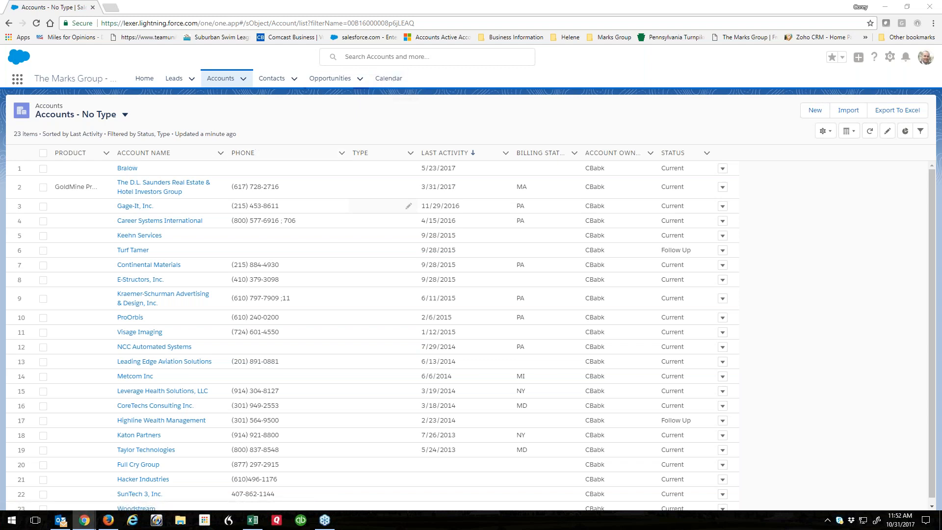
# Go to Campaigns from the App Launcher and switch to the All Active Campaigns list view
pyautogui.click(17, 80)
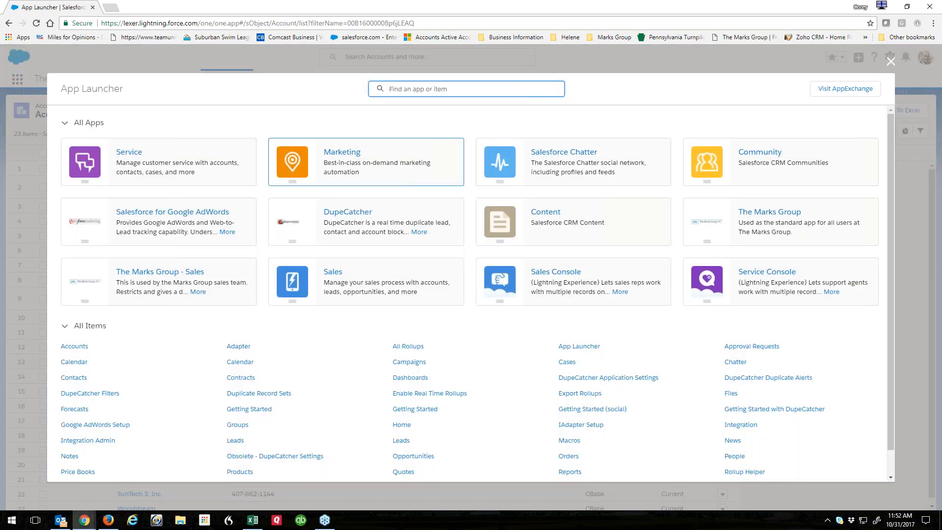
pyautogui.click(409, 362)
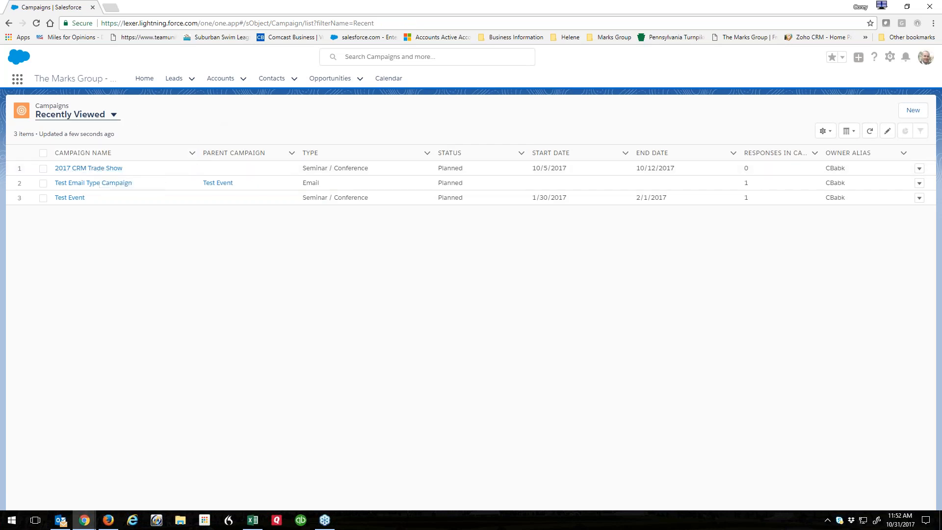
pyautogui.click(113, 117)
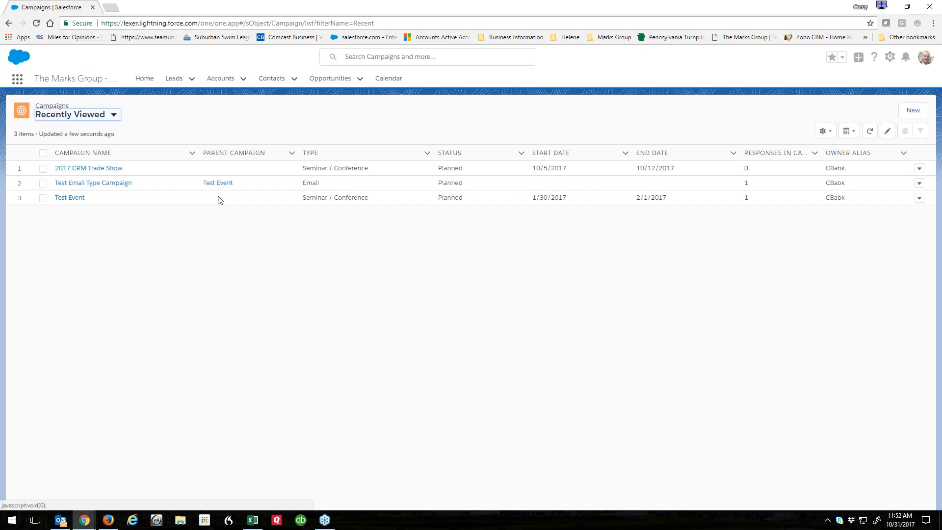
pyautogui.click(115, 116)
pyautogui.click(86, 148)
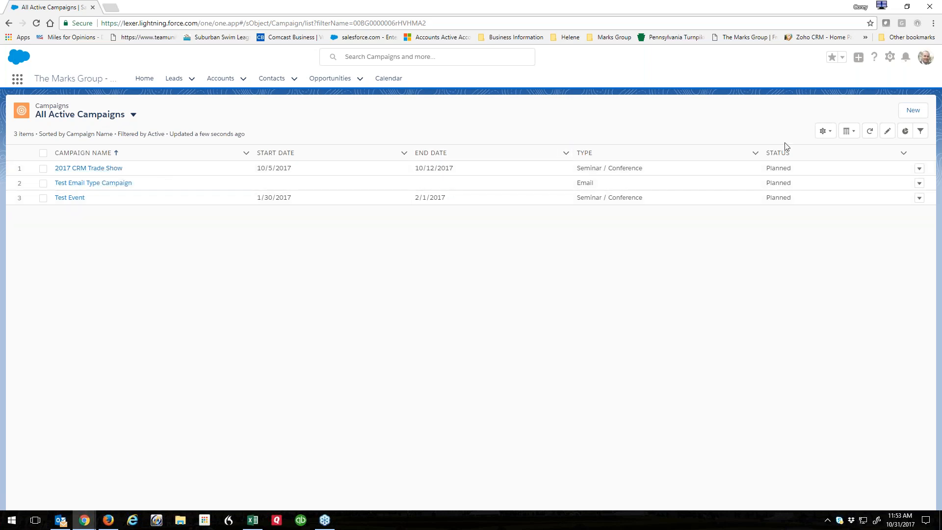
# Start a new campaign and name it "2018 January Rush Trade Show"
pyautogui.click(913, 113)
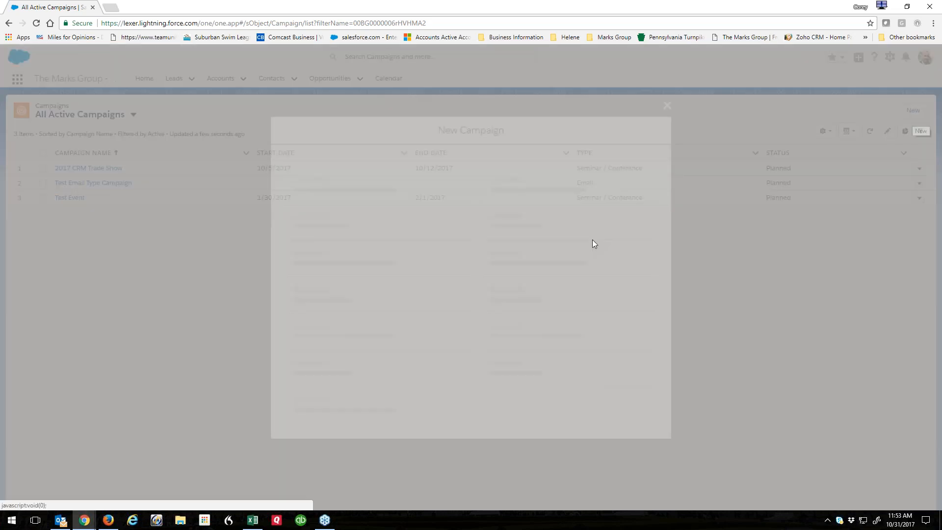
pyautogui.click(340, 191)
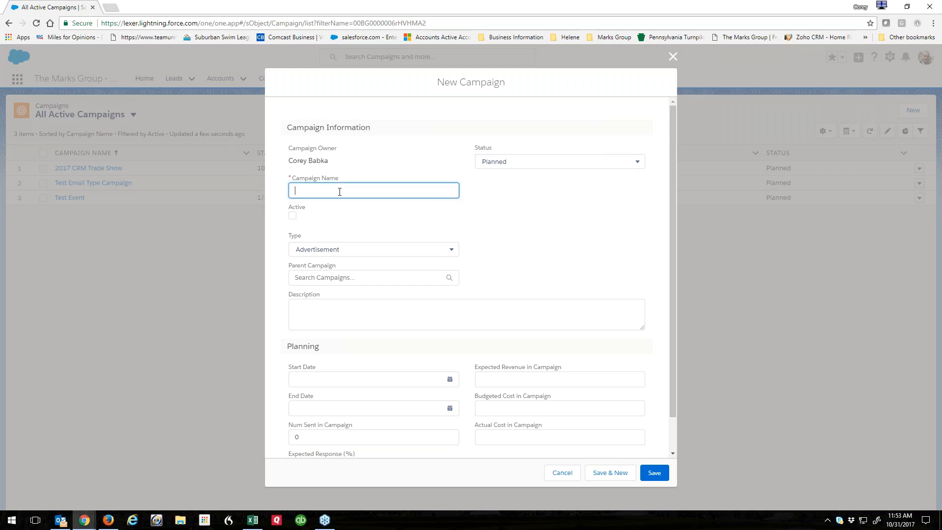
pyautogui.write('2018 Ja')
pyautogui.write('nuary Hush C')
pyautogui.write('am')
pyautogui.press('BackSpace')
pyautogui.press('BackSpace')
pyautogui.write('Trade Show')
pyautogui.press('Tab')
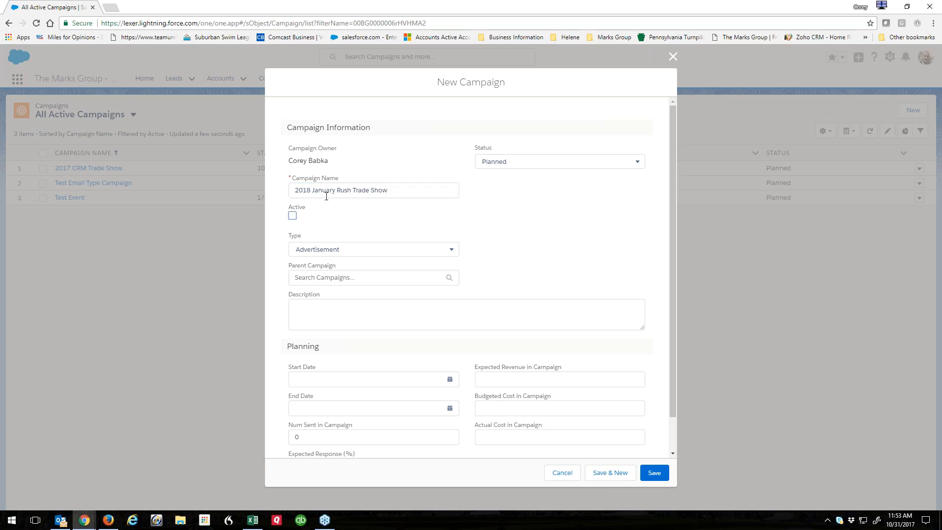
# Mark the campaign as active with status Planned and type Seminar / Conference
pyautogui.click(292, 216)
pyautogui.click(512, 167)
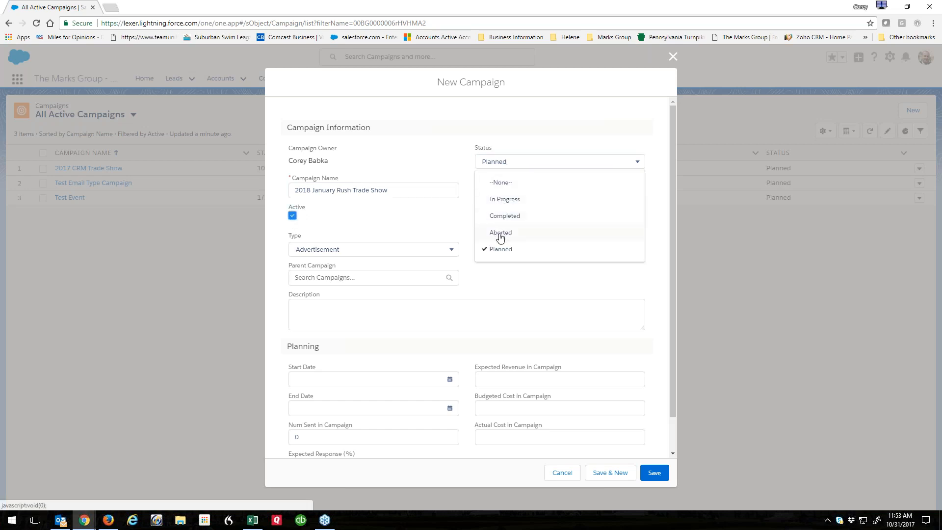
pyautogui.click(503, 249)
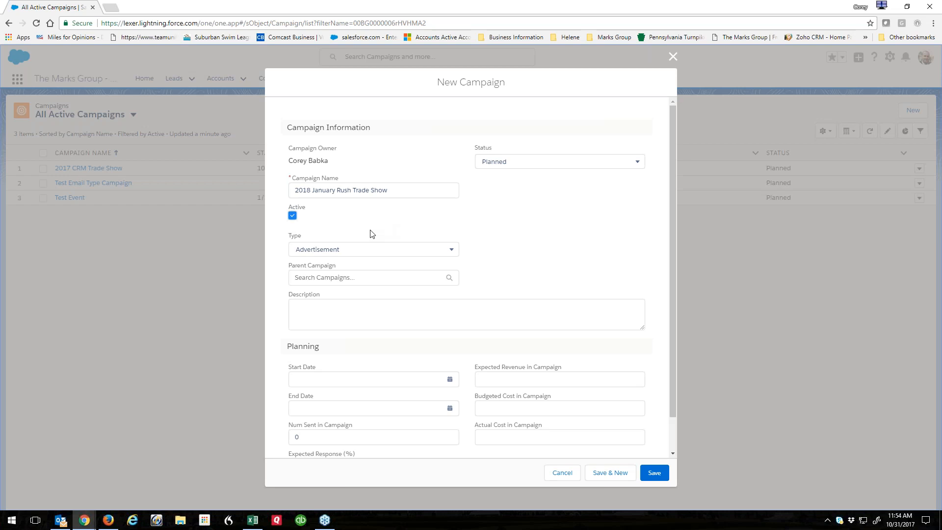
pyautogui.click(347, 250)
pyautogui.scroll(-2, 348, 321)
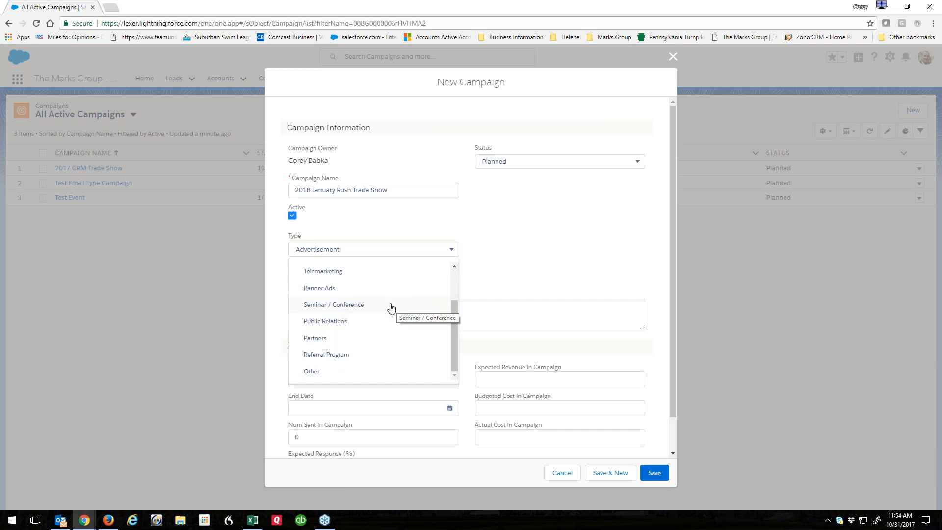
pyautogui.click(326, 305)
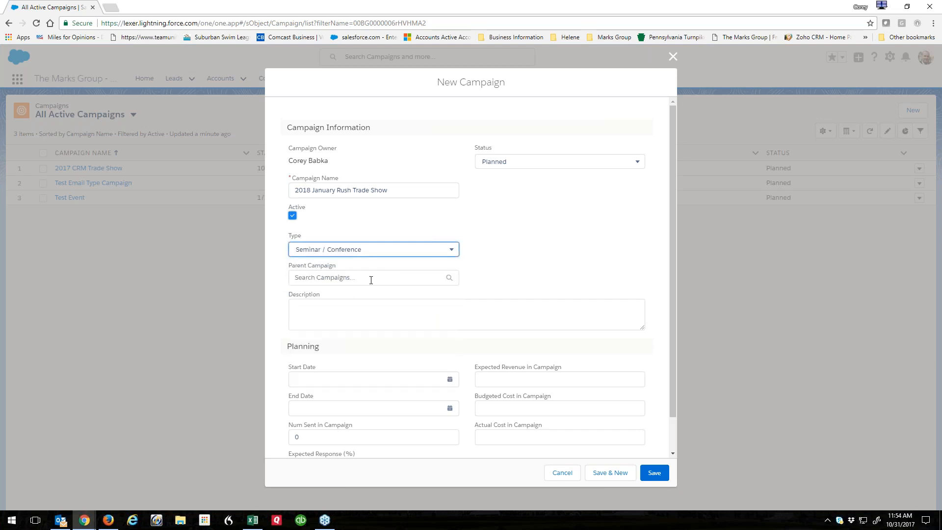
# Leave the parent campaign blank and enter "This is just a test" as the campaign description
pyautogui.click(352, 278)
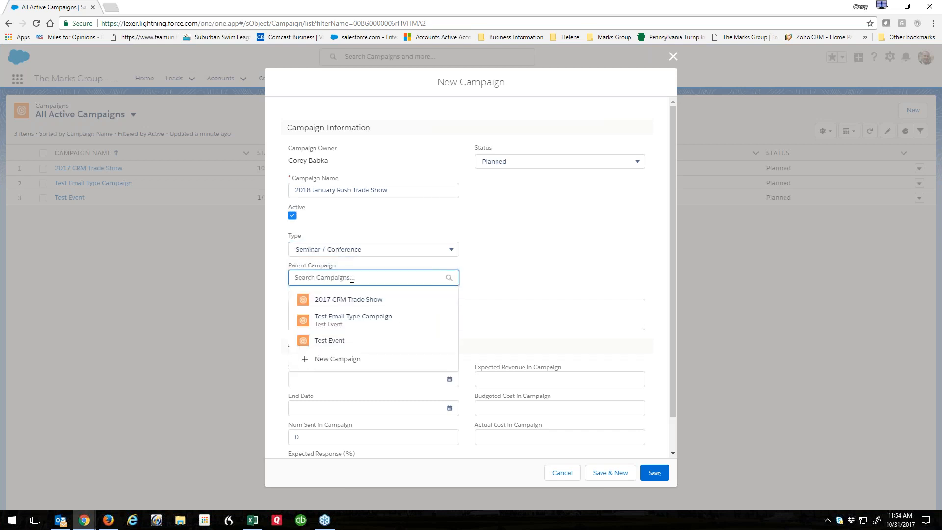
pyautogui.click(555, 260)
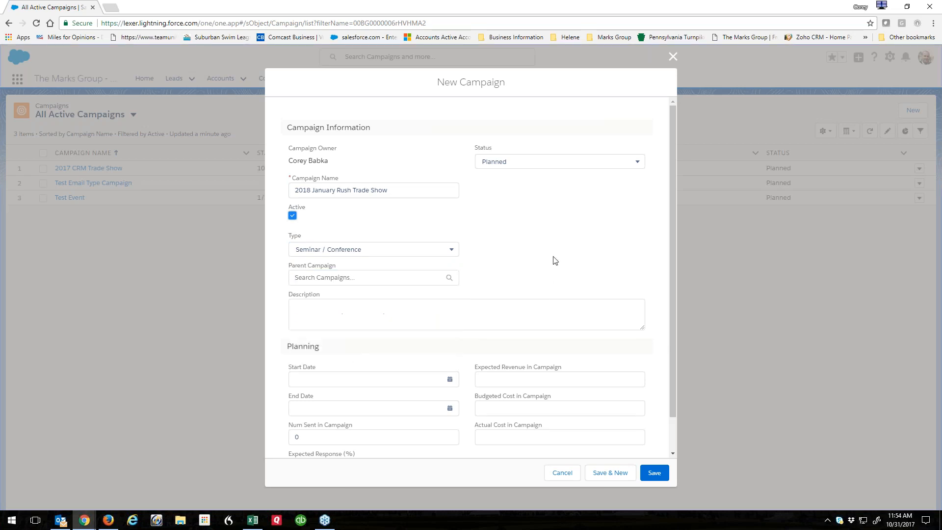
pyautogui.click(441, 311)
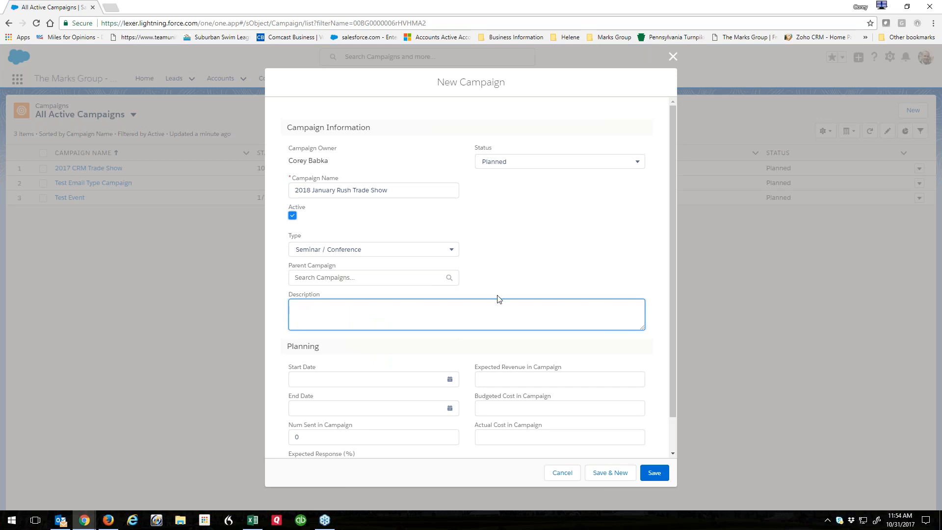
pyautogui.write('This is just a test')
pyautogui.press('Tab')
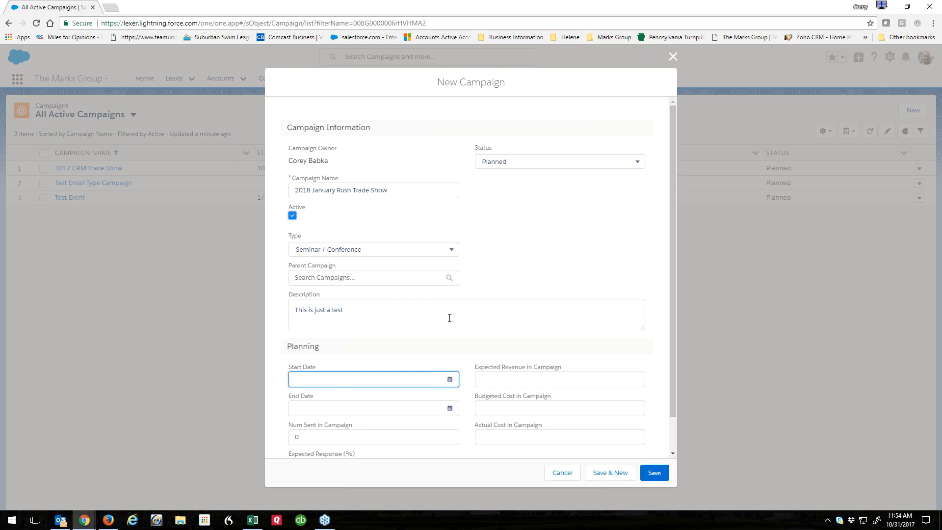
# Set the campaign's start date to 1/8/2018
pyautogui.click(448, 379)
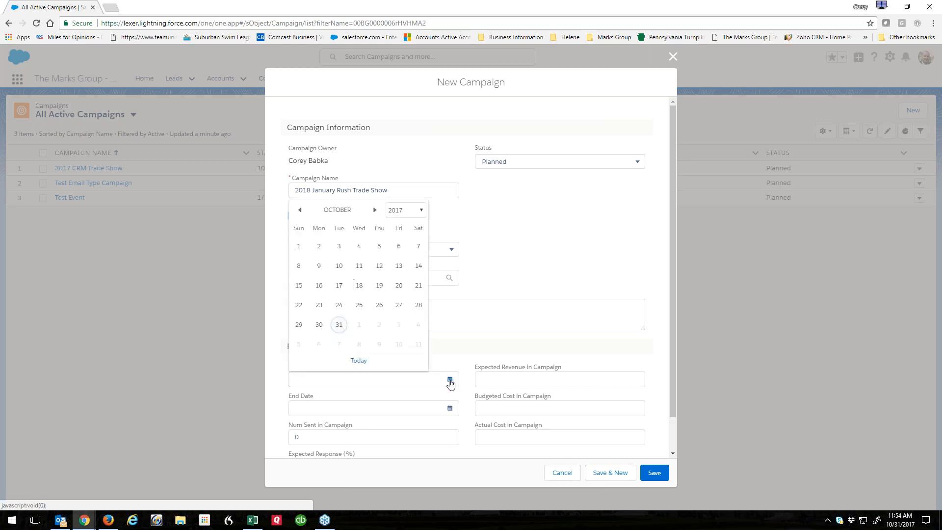
pyautogui.click(374, 209)
pyautogui.click(374, 209)
pyautogui.click(375, 210)
pyautogui.click(319, 265)
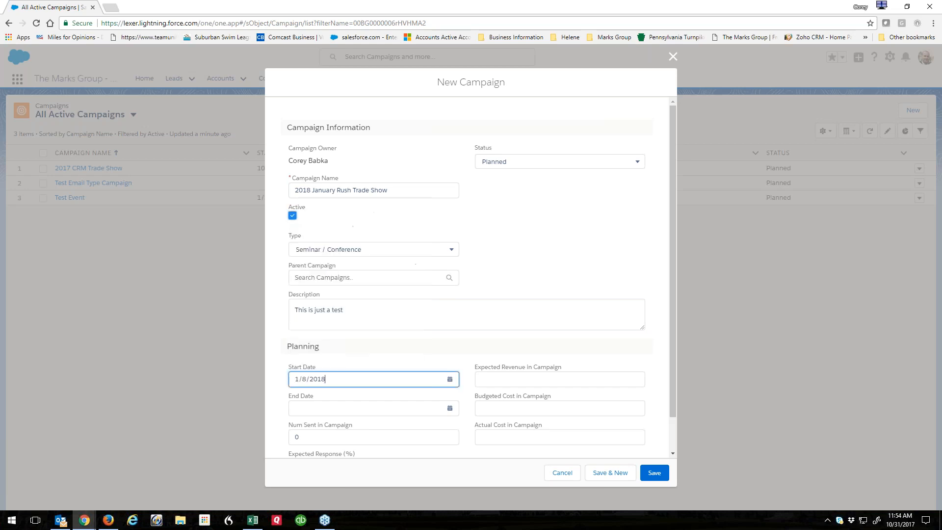
# Set the campaign's end date to 1/12/2018
pyautogui.click(449, 408)
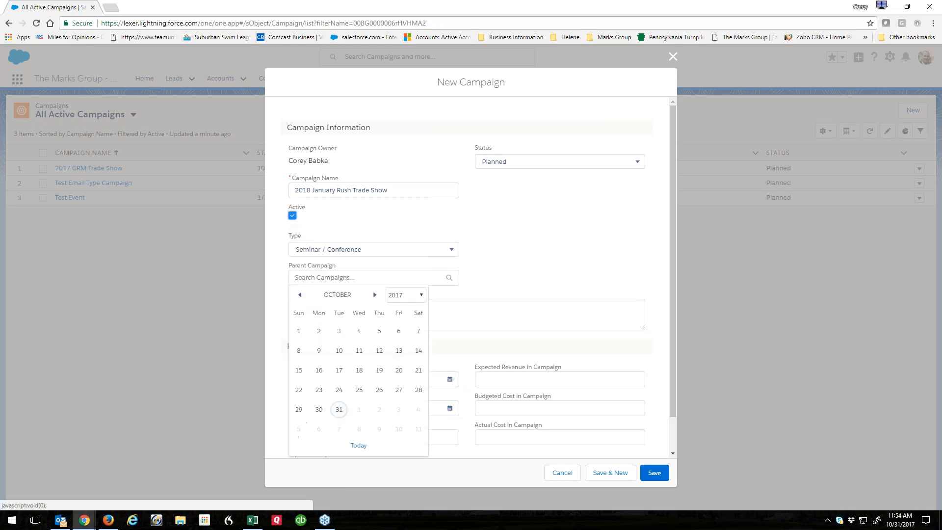
pyautogui.click(374, 294)
pyautogui.click(374, 294)
pyautogui.click(374, 294)
pyautogui.click(374, 294)
pyautogui.click(300, 295)
pyautogui.click(398, 352)
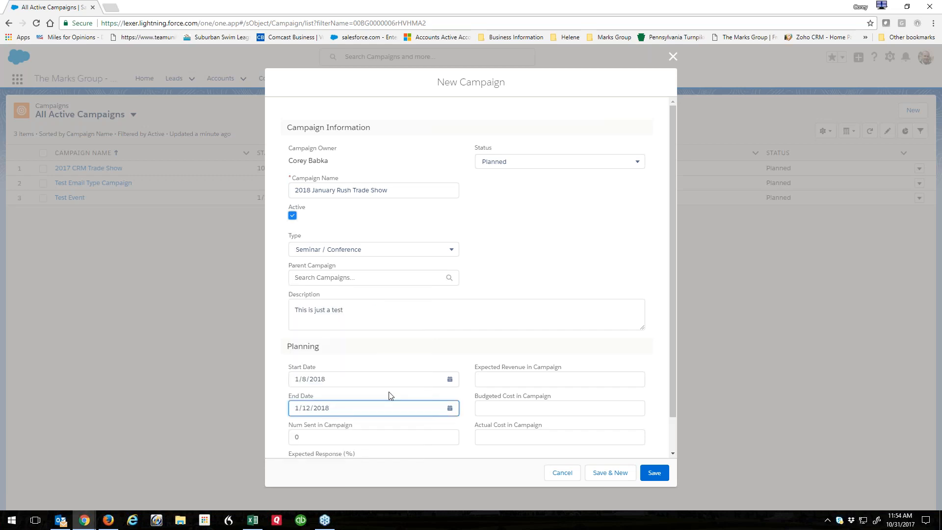
pyautogui.click(598, 232)
# Make the campaign's description box slightly taller
pyautogui.scroll(-1, 593, 231)
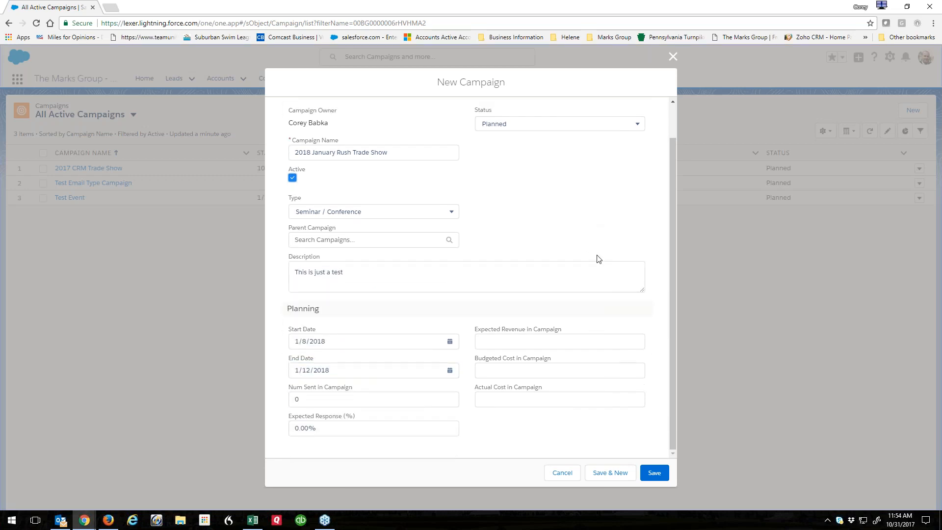
pyautogui.moveTo(643, 291)
pyautogui.mouseDown()
pyautogui.moveTo(654, 406)
pyautogui.moveTo(643, 292)
pyautogui.moveTo(642, 308)
pyautogui.mouseUp()
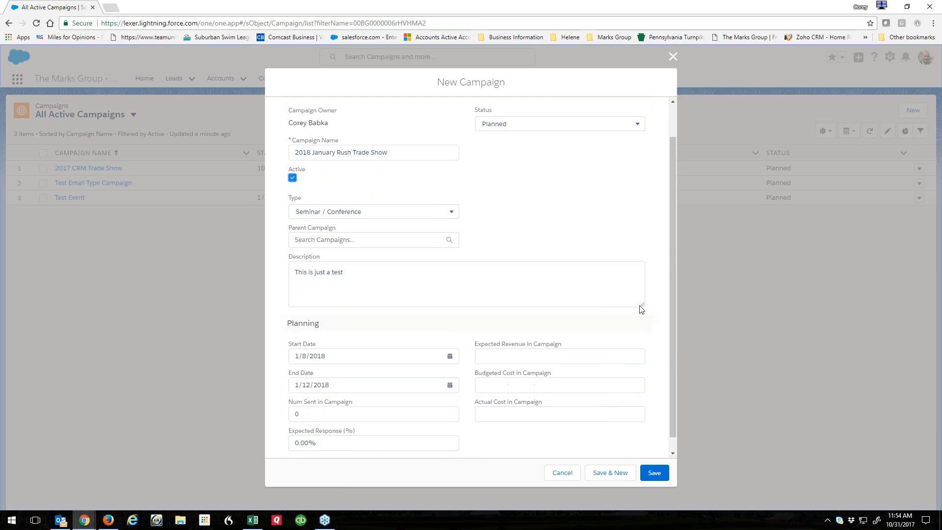
# Set the campaign's expected response to 15%, keeping the number sent at 0
pyautogui.click(316, 415)
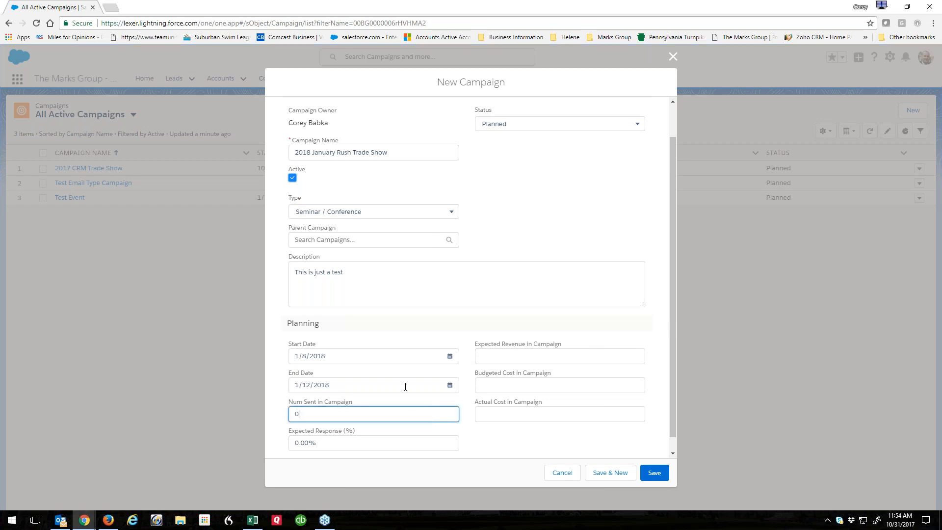
pyautogui.click(323, 443)
pyautogui.moveTo(323, 443); pyautogui.dragTo(292, 443)
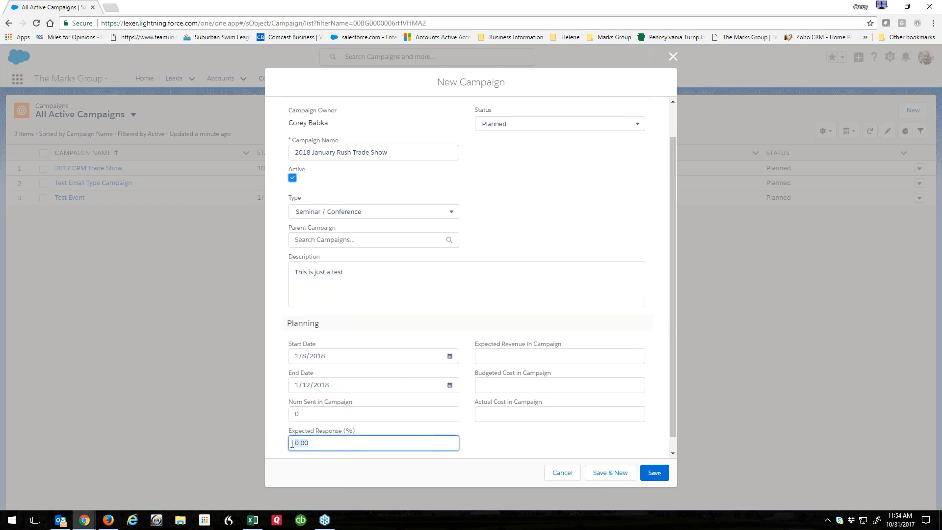
pyautogui.write('15')
pyautogui.click(404, 416)
# Enter an expected revenue of 25000 and a budgeted cost of 7500, leave the actual cost blank, and save the campaign
pyautogui.click(525, 356)
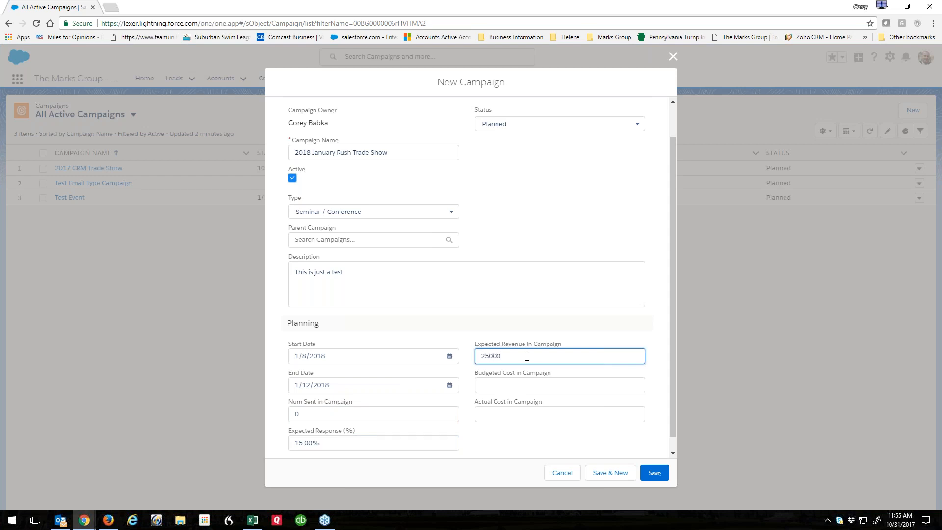
pyautogui.click(543, 385)
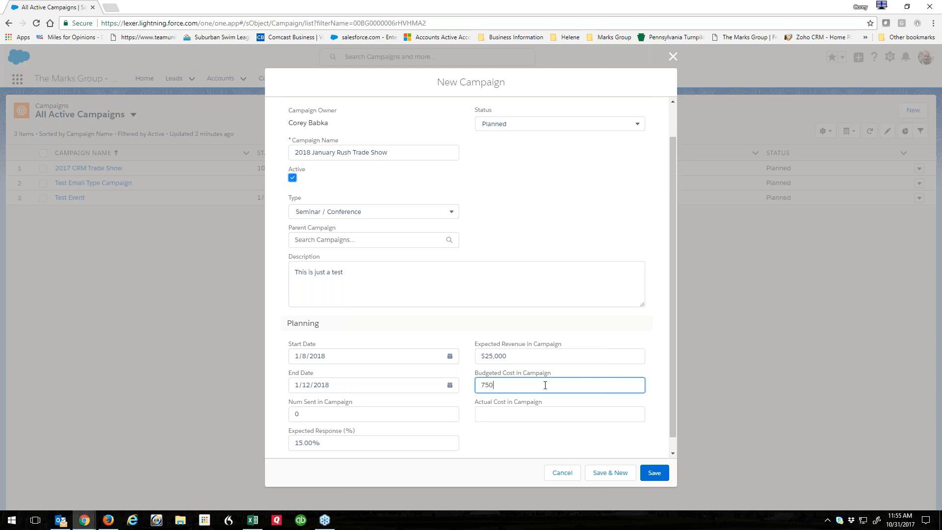
pyautogui.click(519, 415)
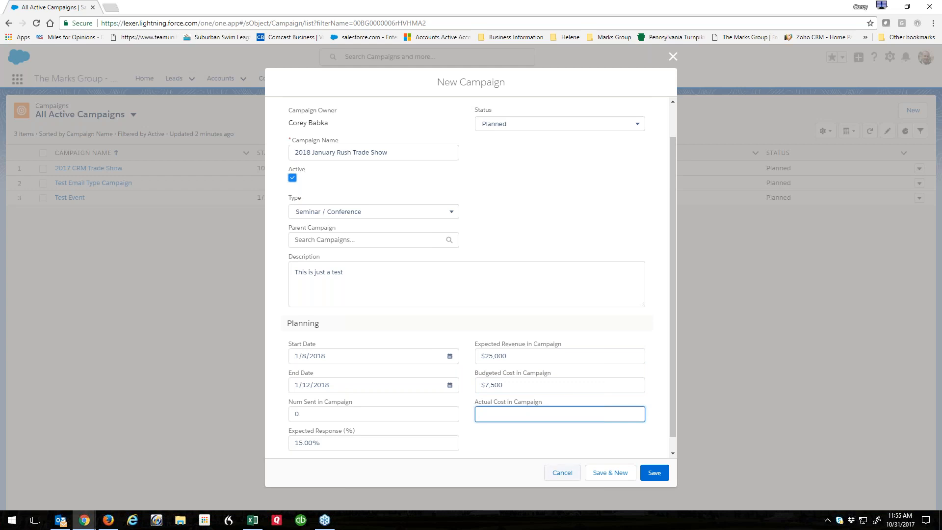
pyautogui.click(654, 474)
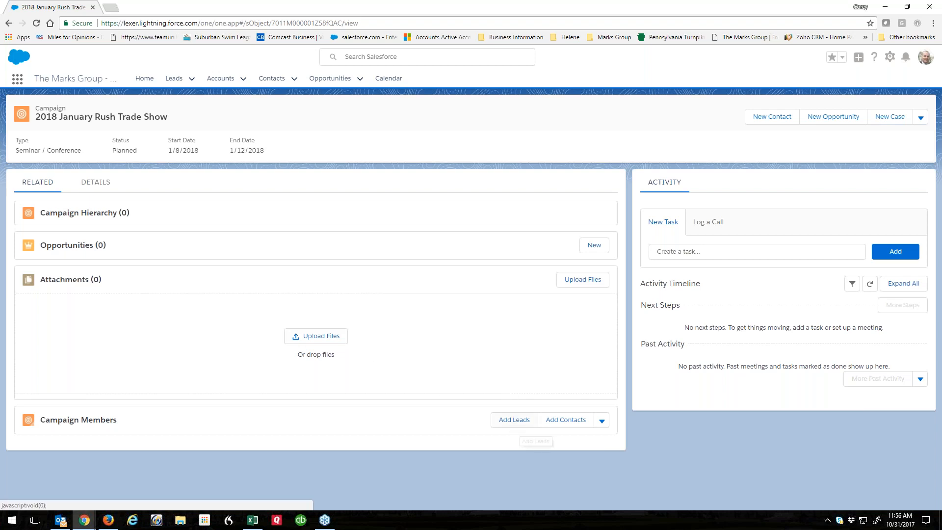
# Add the Investment Banking Advisors and Kinterra Home Solutions leads to the 2018 January Rush Trade Show campaign with member status Responded
pyautogui.click(533, 420)
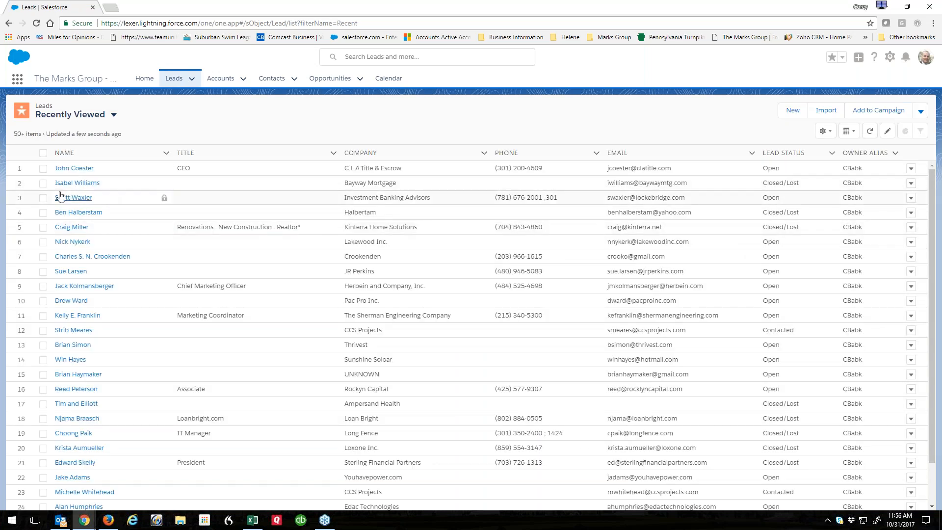
pyautogui.click(44, 199)
pyautogui.click(43, 228)
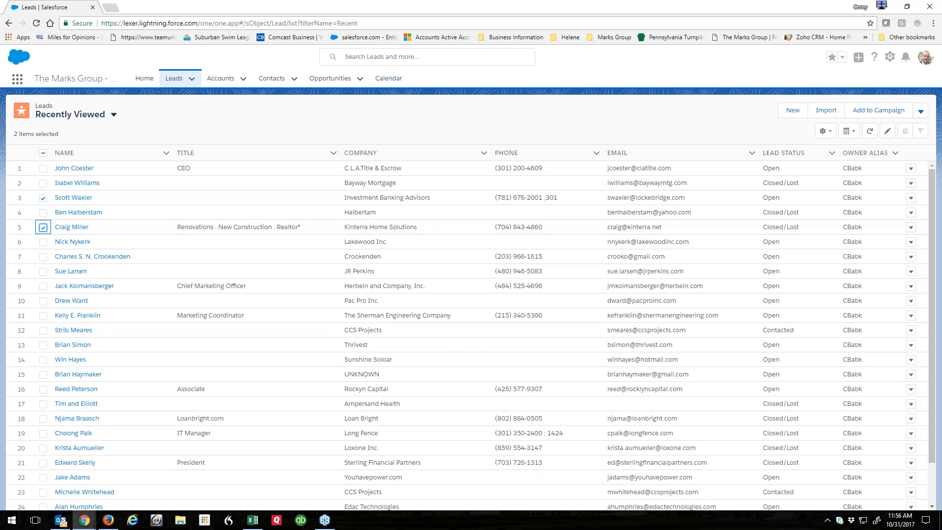
pyautogui.click(869, 110)
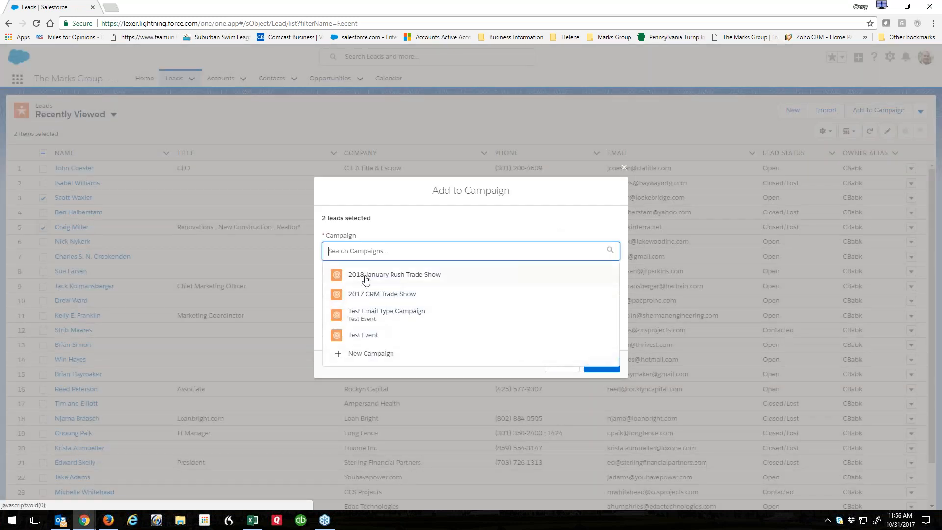
pyautogui.click(364, 275)
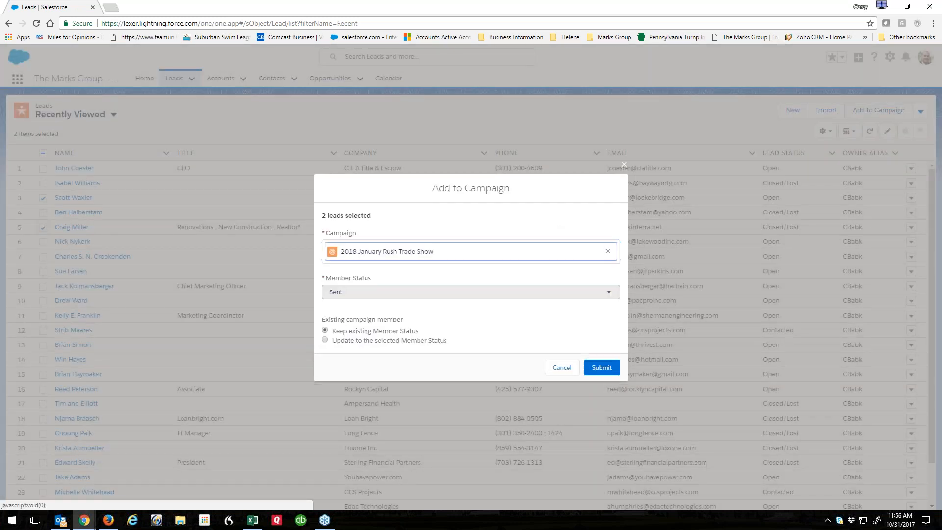
pyautogui.click(397, 293)
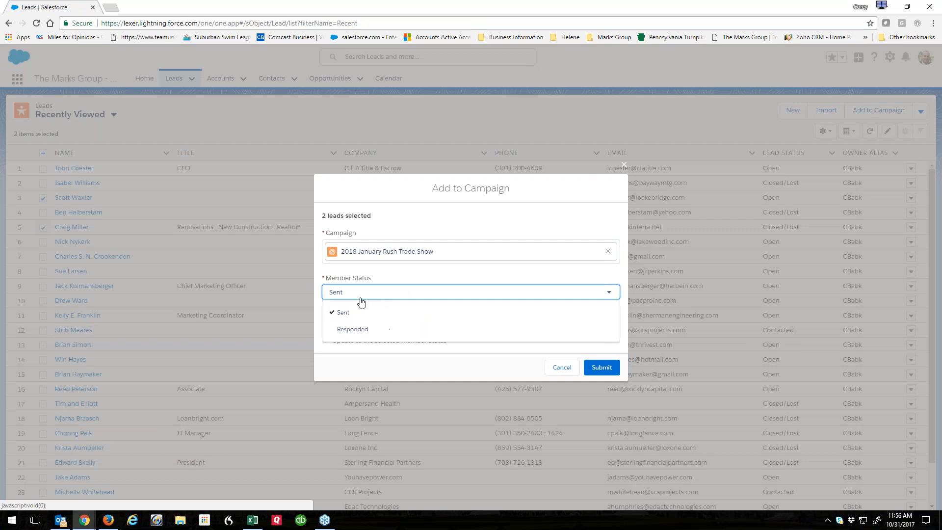
pyautogui.click(348, 329)
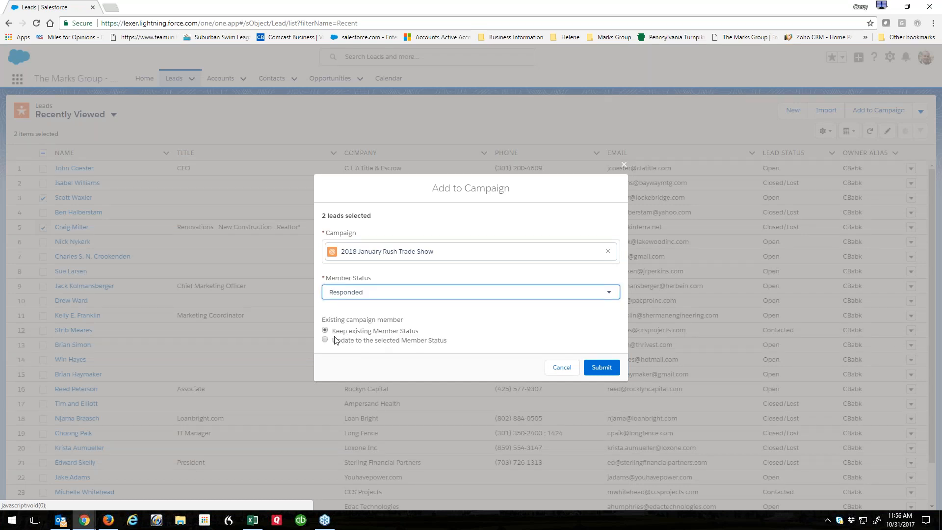
pyautogui.click(595, 368)
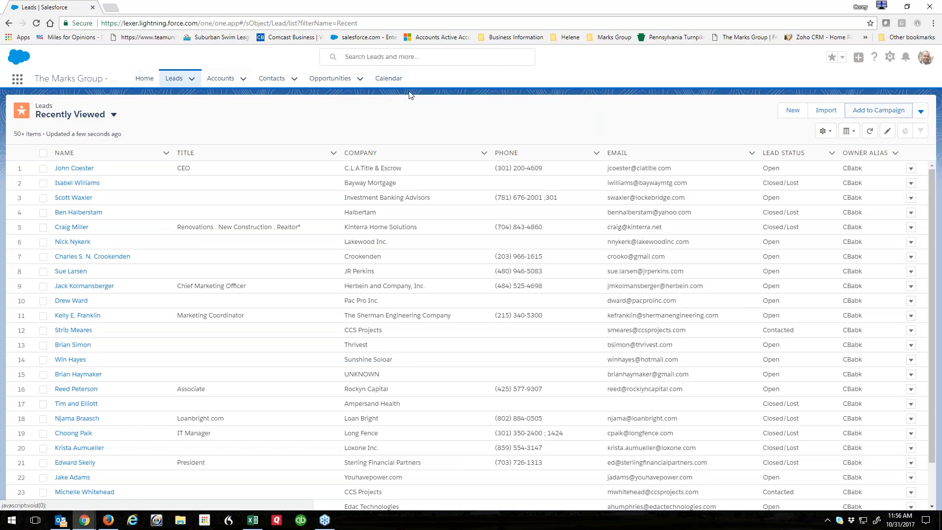
# Open the 2018 January Rush Trade Show campaign from the campaigns list and show all its campaign members
pyautogui.click(17, 81)
pyautogui.click(409, 362)
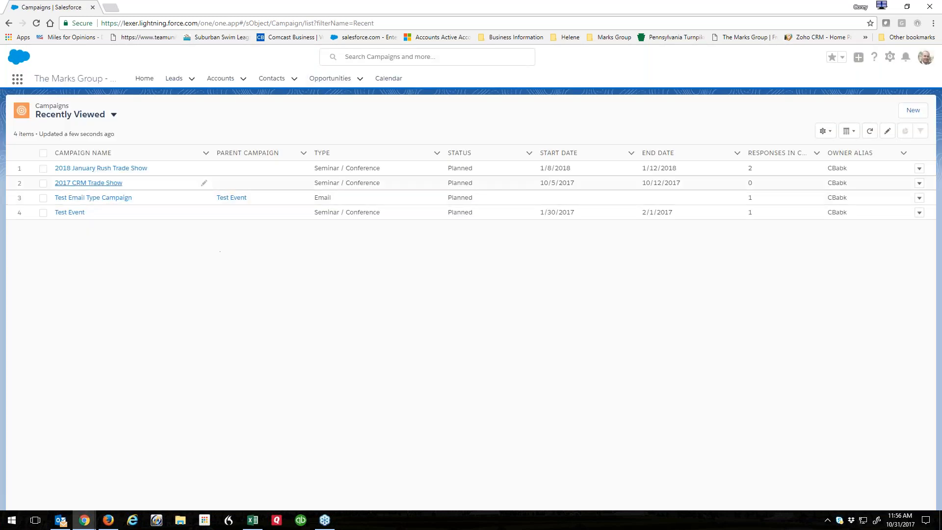
pyautogui.click(108, 168)
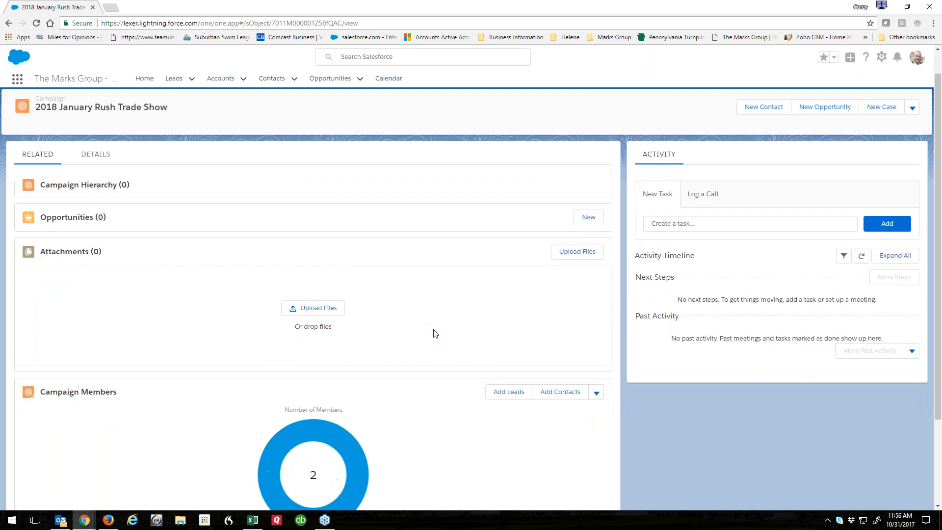
pyautogui.scroll(-2, 434, 334)
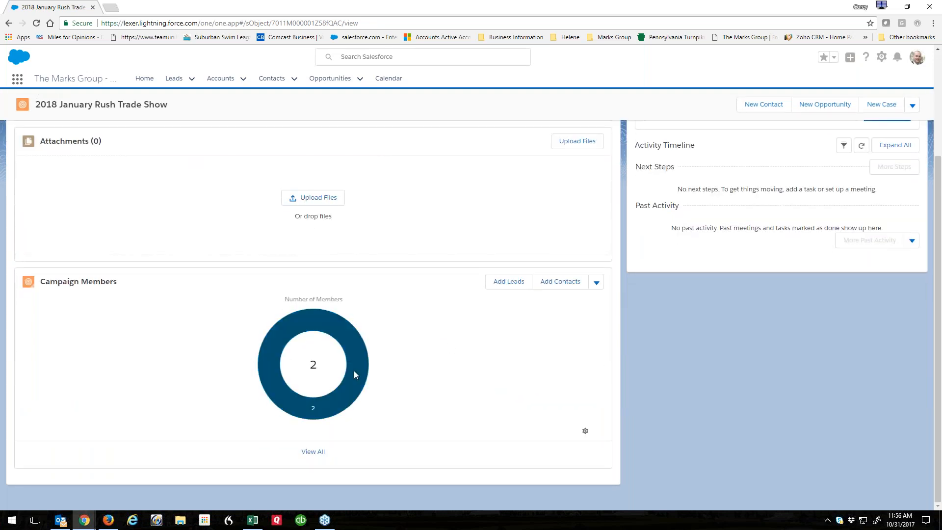
pyautogui.click(314, 452)
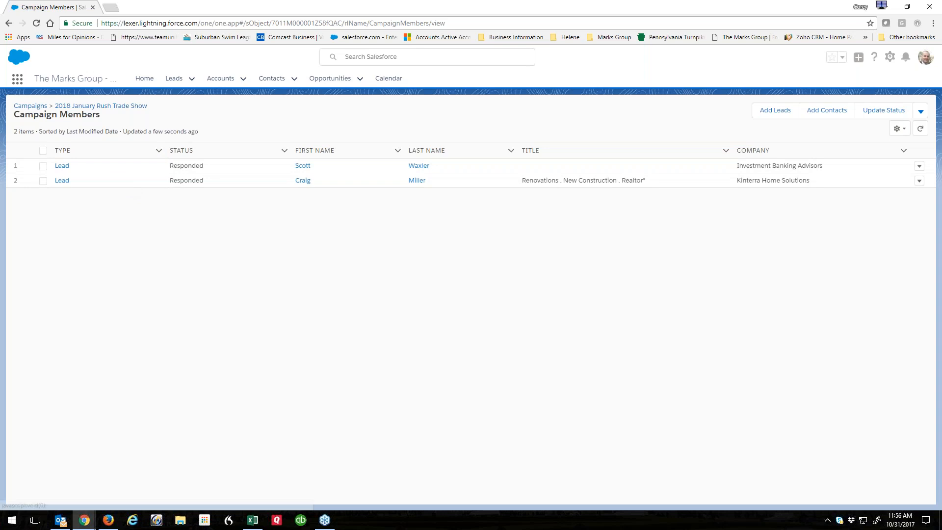
# Return to the campaign record to examine its member chart, and reopen the full member list
pyautogui.click(103, 106)
pyautogui.scroll(-1, 484, 364)
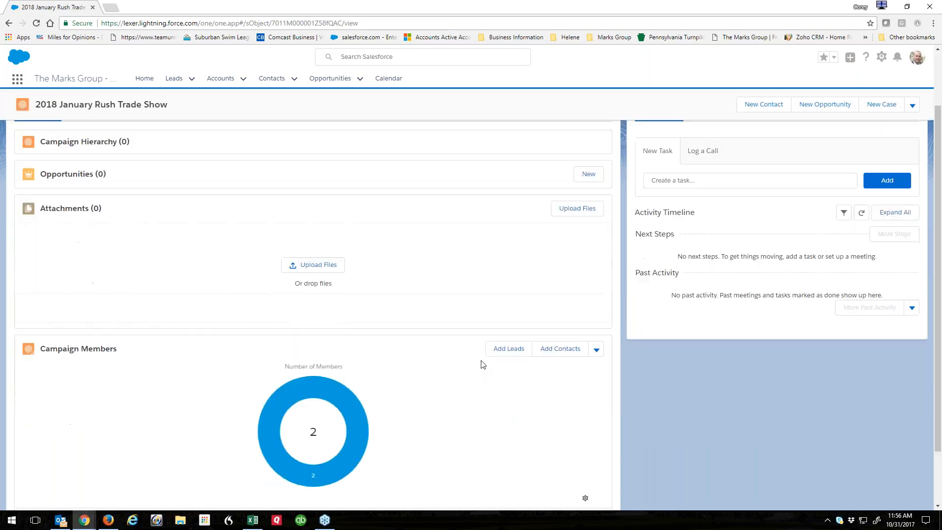
pyautogui.scroll(-1, 483, 364)
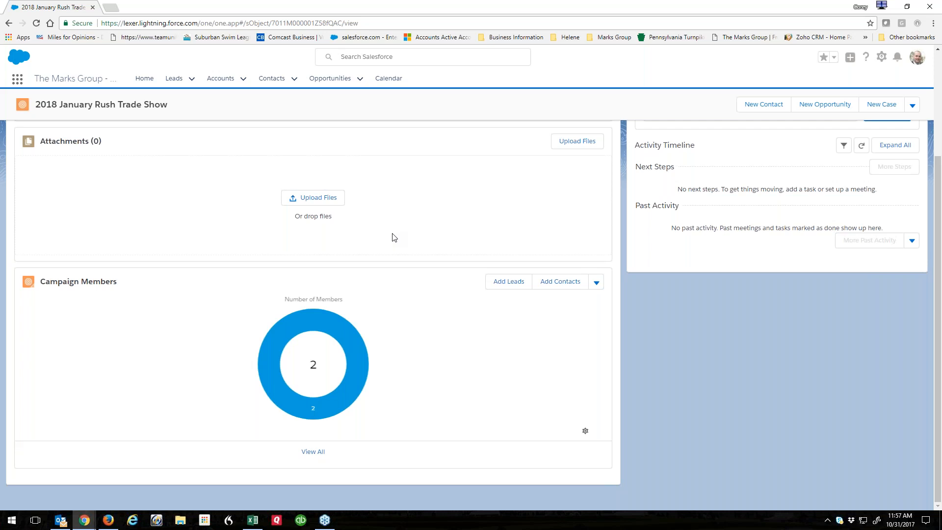
pyautogui.click(312, 450)
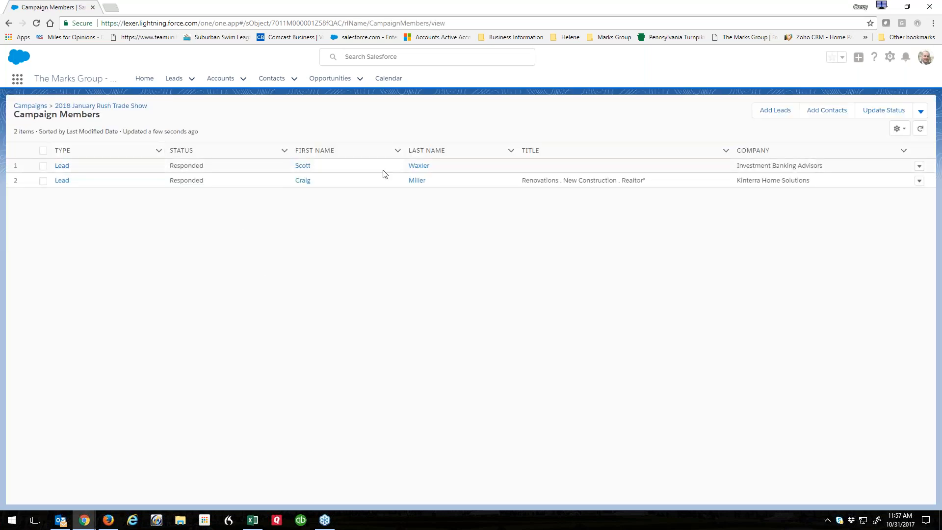
# Open the lead record behind the Investment Banking Advisors campaign member and review its details, campaign history and convert option
pyautogui.click(419, 166)
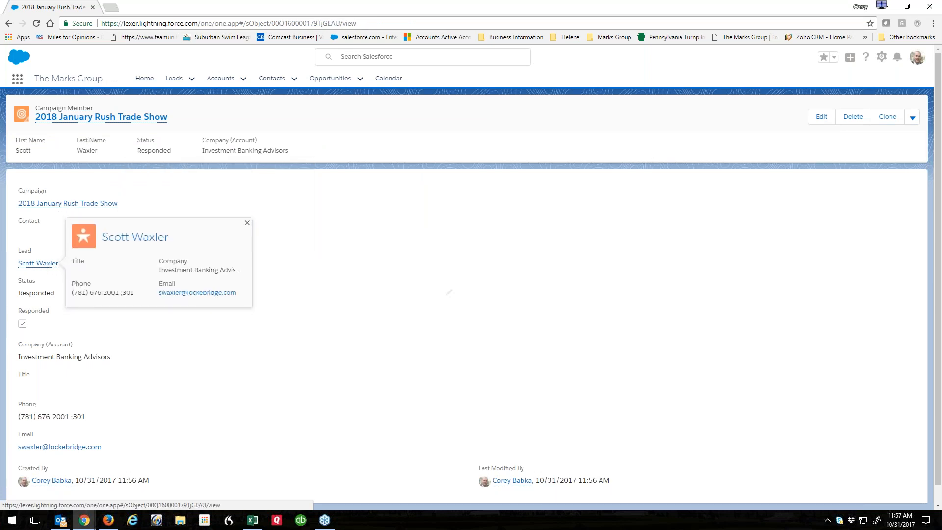
pyautogui.click(46, 267)
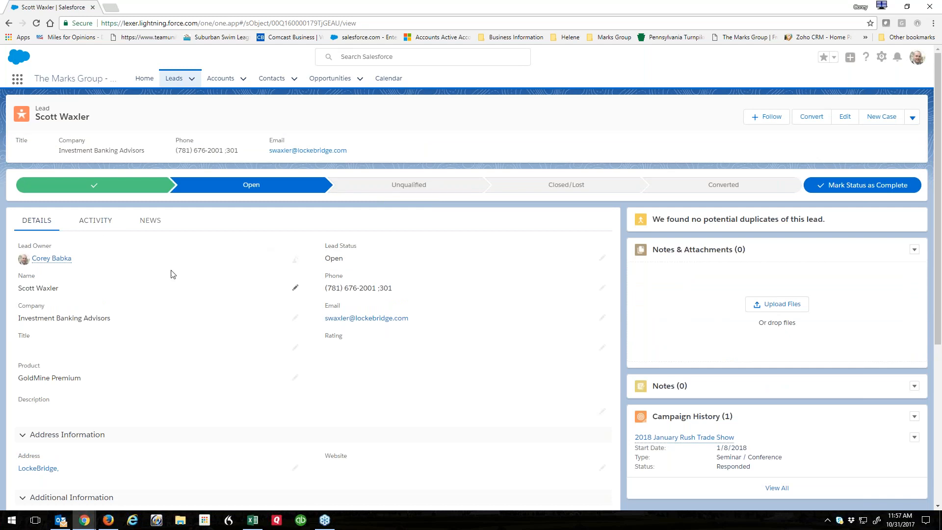
pyautogui.scroll(-5, 173, 276)
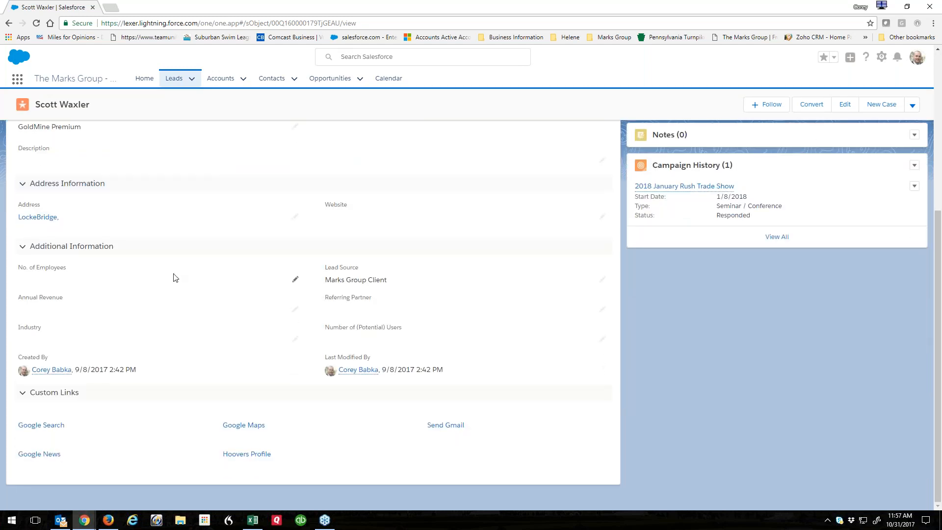
pyautogui.scroll(5, 172, 278)
pyautogui.scroll(-1, 442, 294)
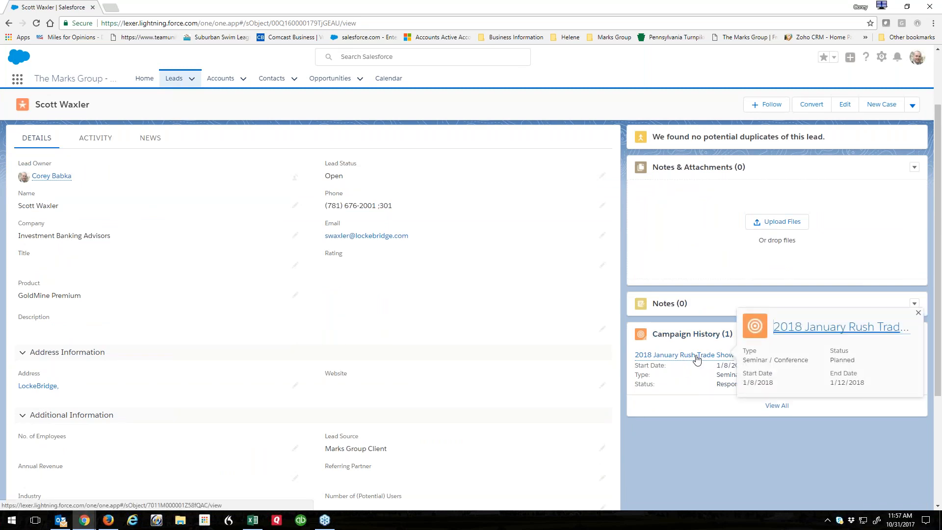
pyautogui.scroll(2, 677, 199)
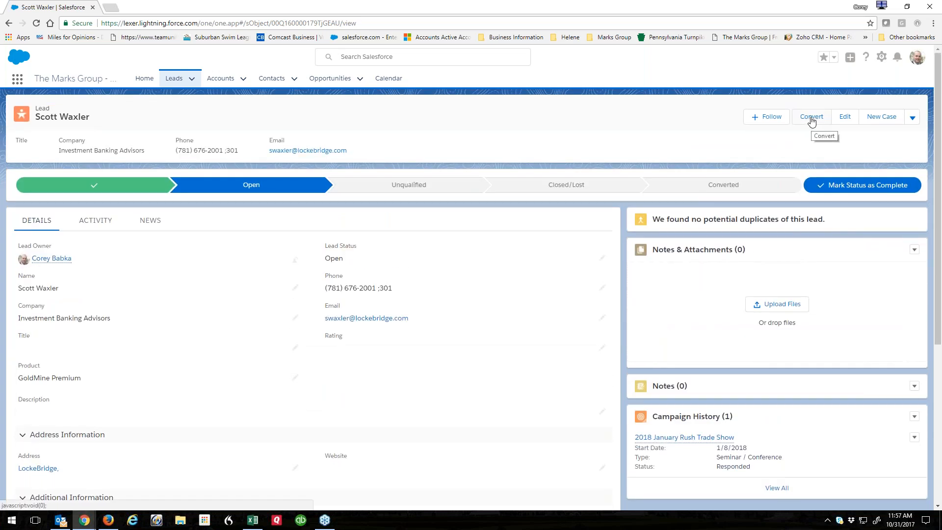
pyautogui.scroll(-3, 650, 376)
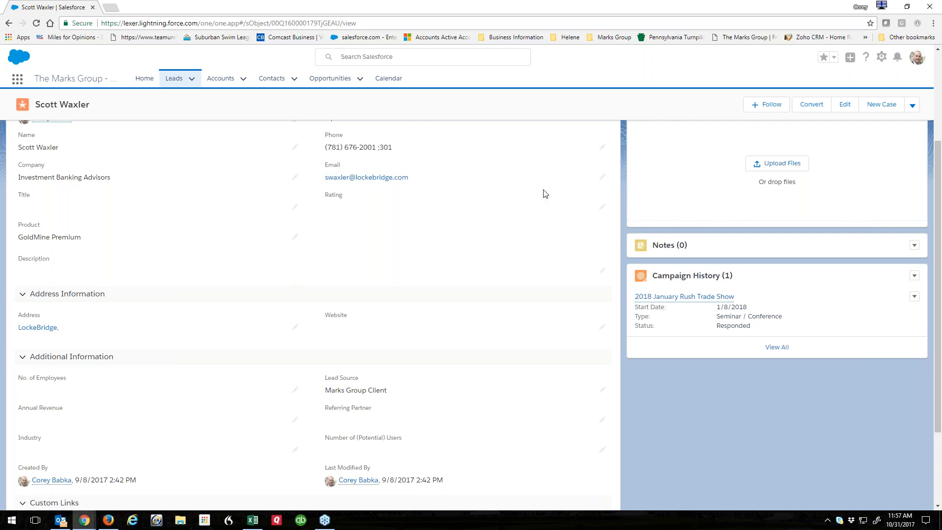
# Add the Recently Viewed campaigns list to the favorites
pyautogui.click(20, 86)
pyautogui.click(415, 367)
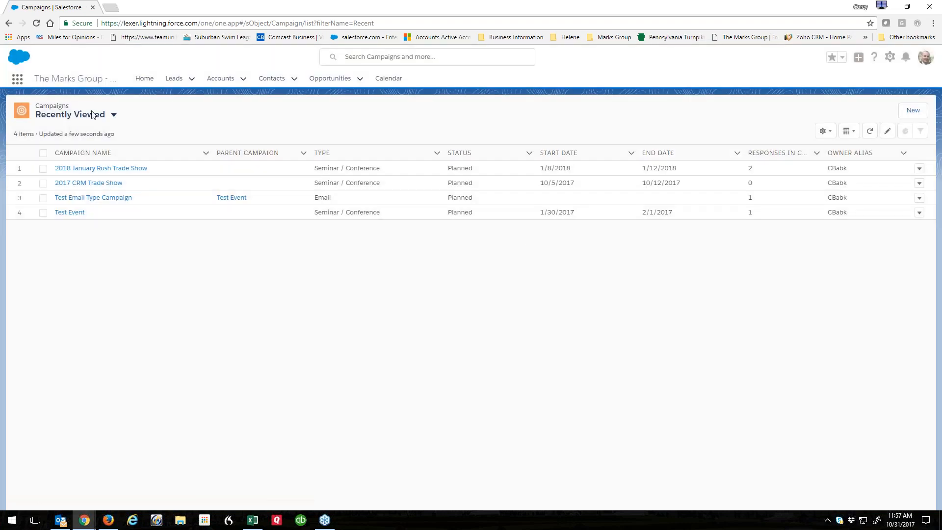
pyautogui.click(831, 58)
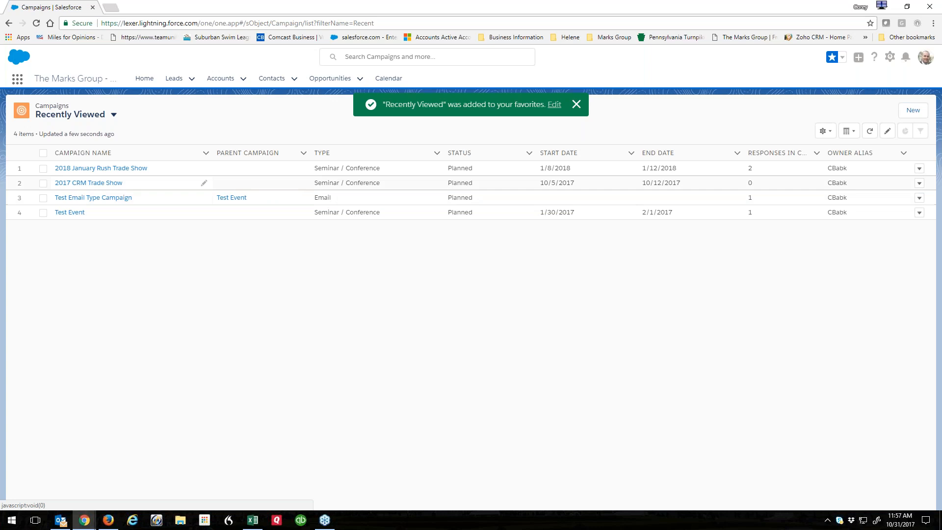
# Examine the new opportunity form started from the 2018 January Rush Trade Show campaign, and close it without saving
pyautogui.click(107, 168)
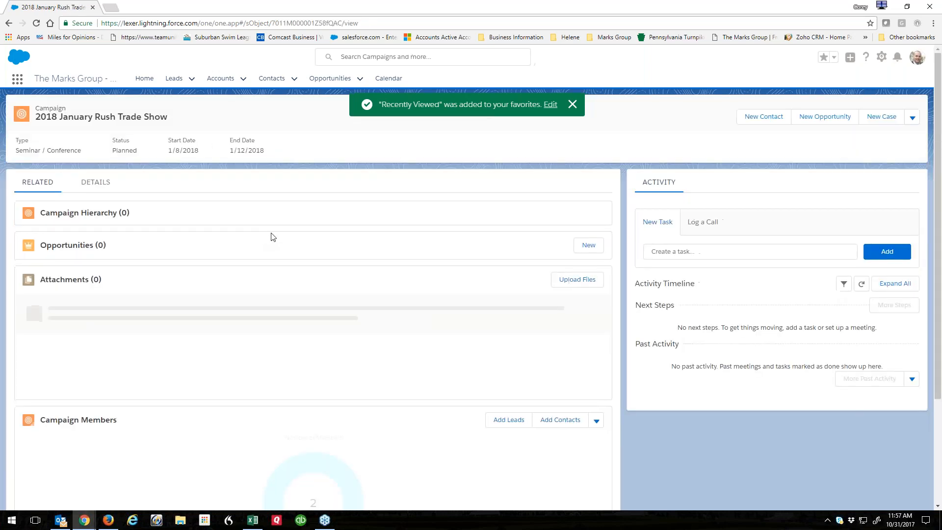
pyautogui.scroll(-3, 410, 368)
pyautogui.scroll(3, 450, 321)
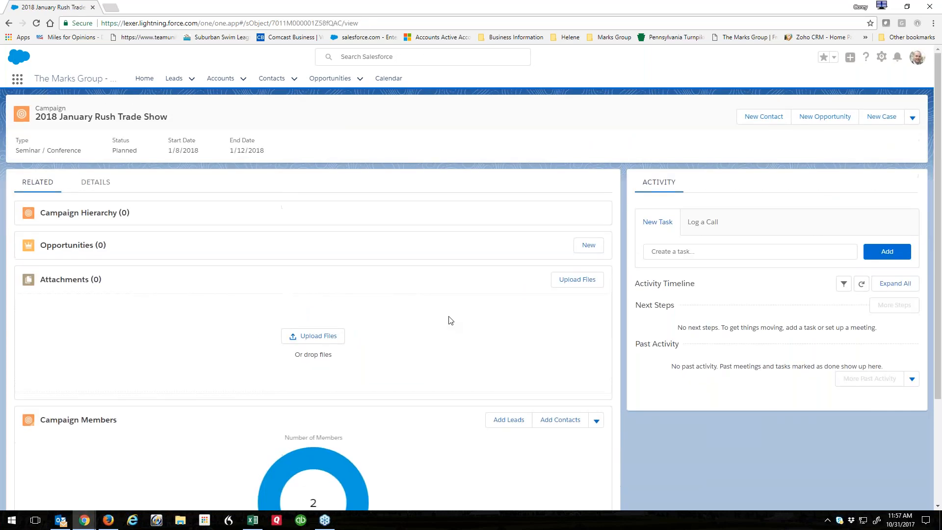
pyautogui.click(589, 245)
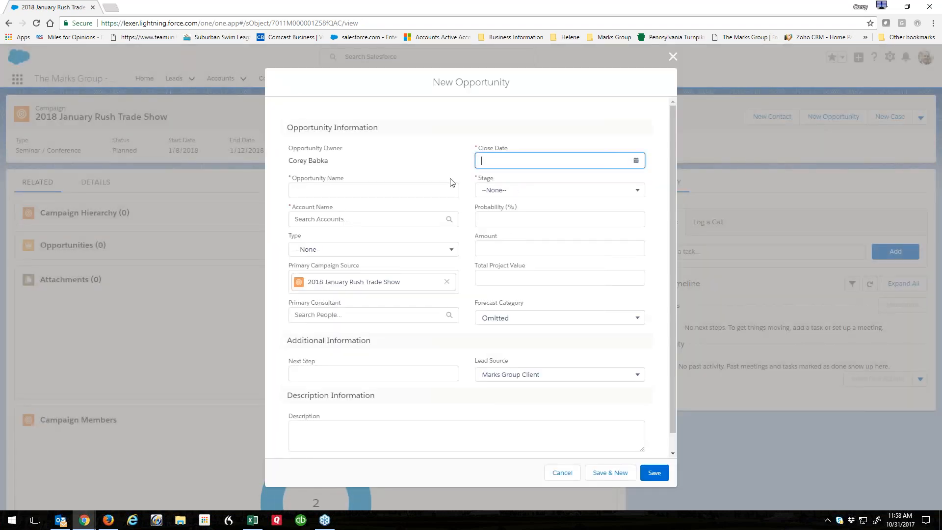
pyautogui.click(559, 474)
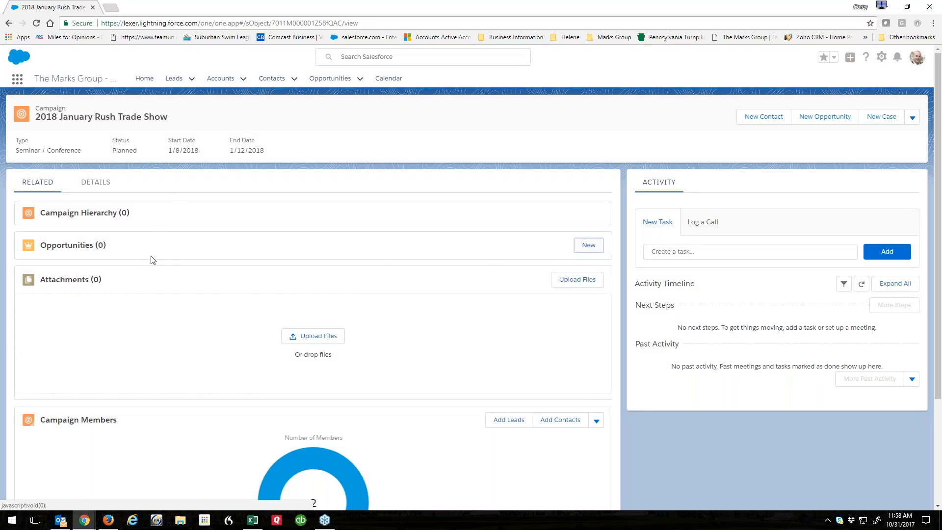
# Open the Morgan, Lewis & Bockius LLP opportunity and review its details, including the primary campaign source field
pyautogui.click(333, 79)
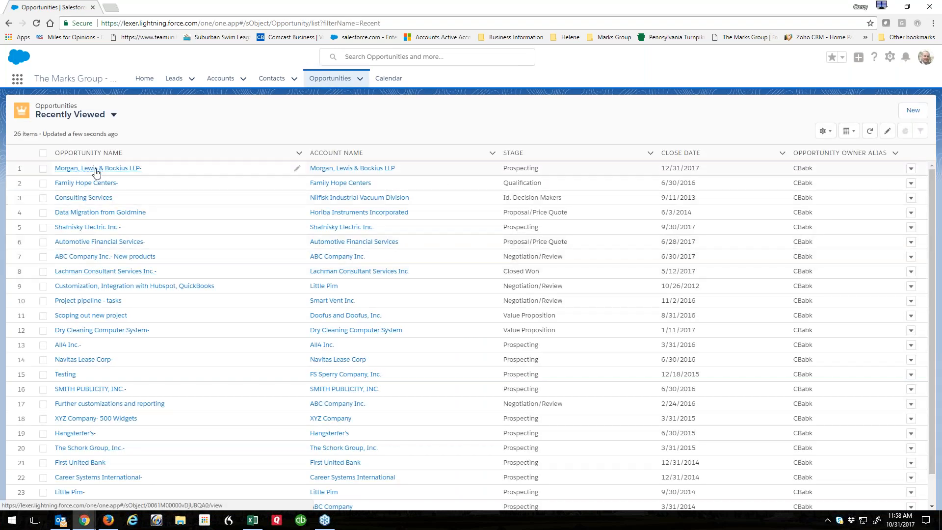
pyautogui.click(96, 169)
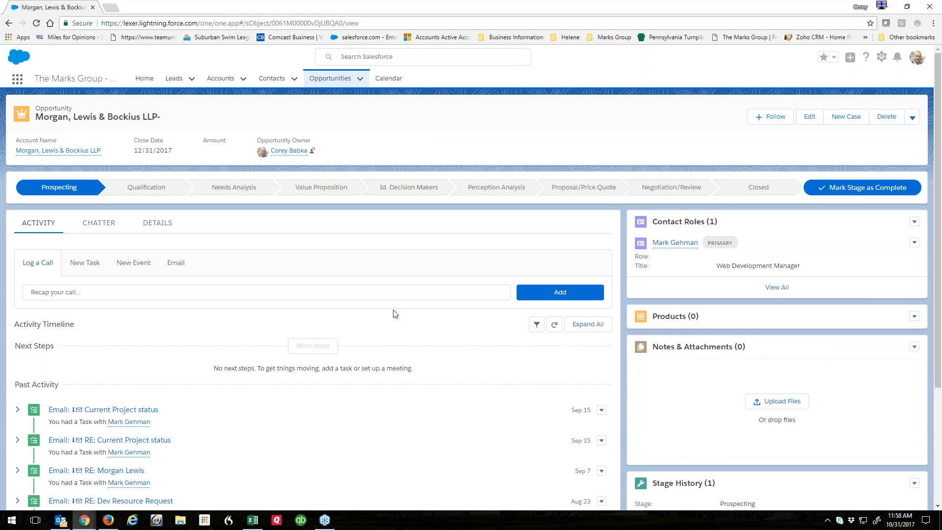
pyautogui.click(162, 224)
pyautogui.scroll(-3, 318, 324)
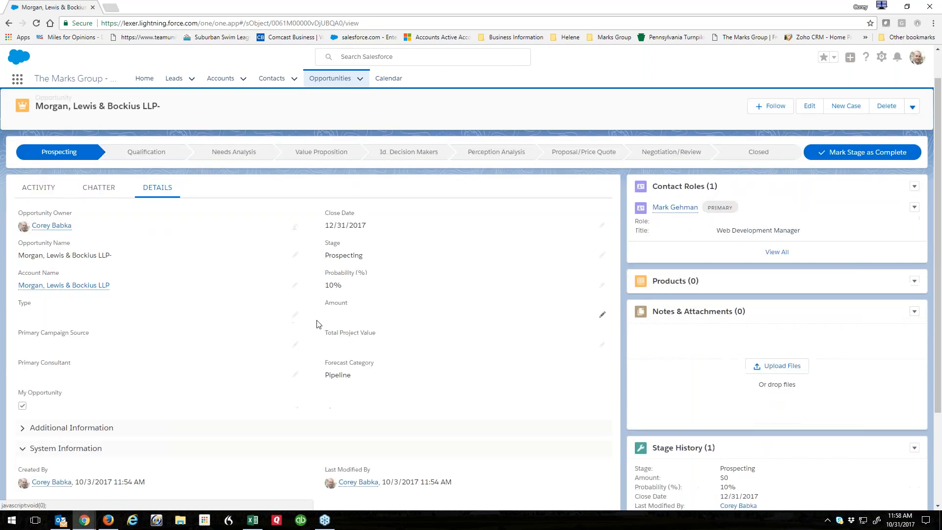
# Set the Morgan, Lewis & Bockius LLP opportunity's primary campaign source to 2018 January Rush Trade Show and save the record
pyautogui.scroll(1, 318, 323)
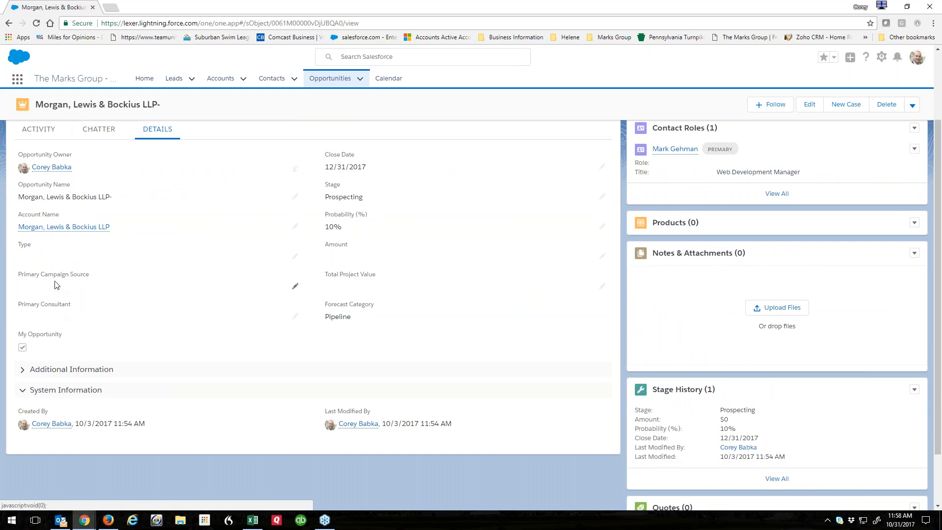
pyautogui.click(296, 288)
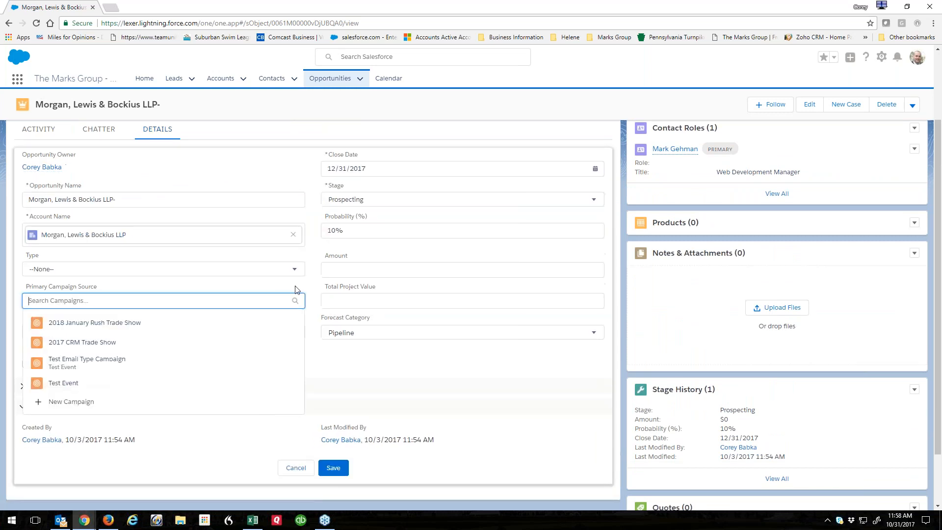
pyautogui.click(69, 324)
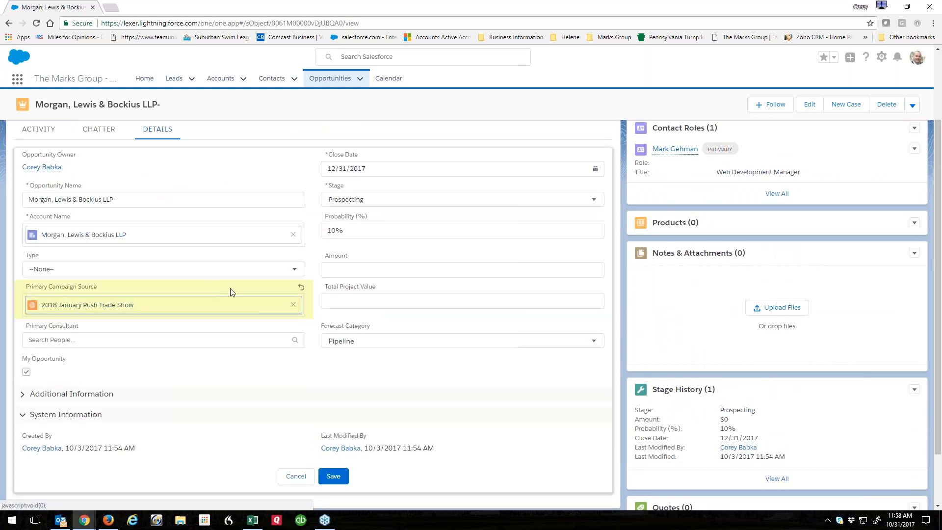
pyautogui.click(332, 481)
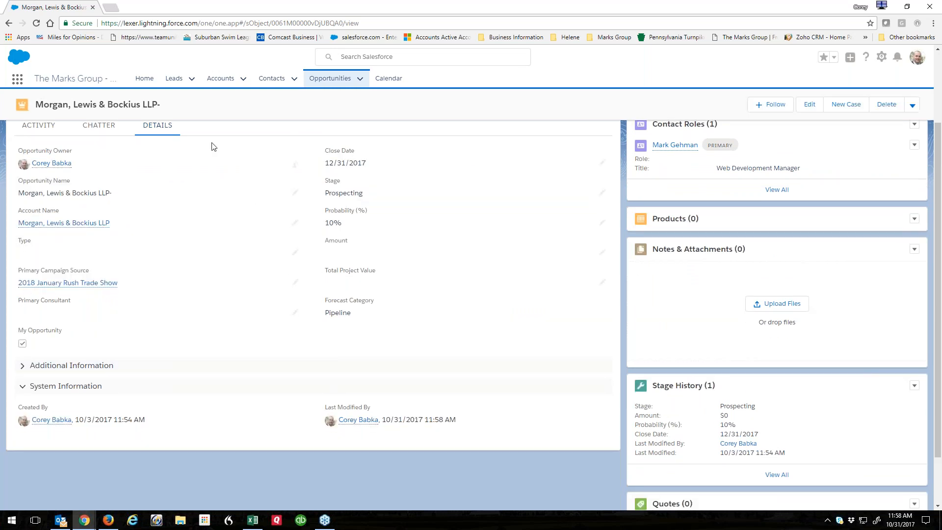
# Open the 2018 January Rush Trade Show campaign from the favorite Recently Viewed campaigns list and review its related opportunities
pyautogui.click(833, 57)
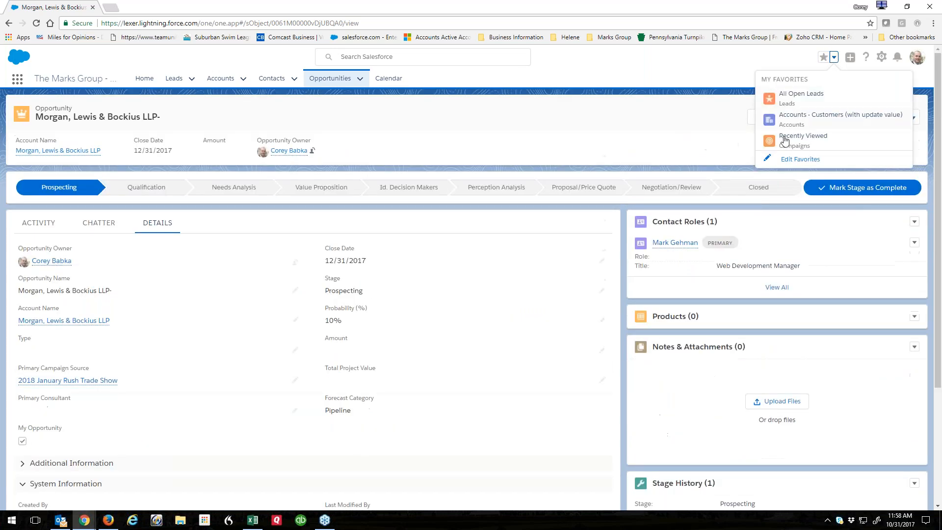
pyautogui.click(785, 139)
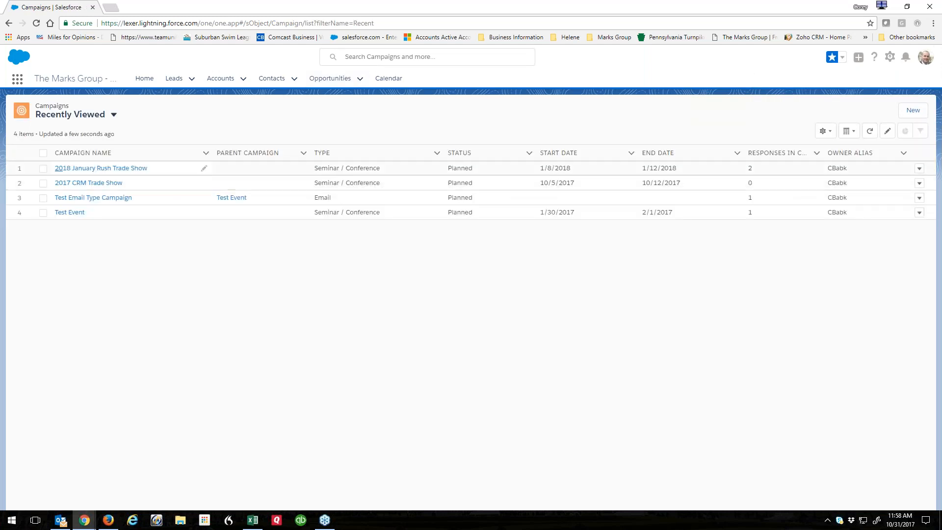
pyautogui.click(101, 168)
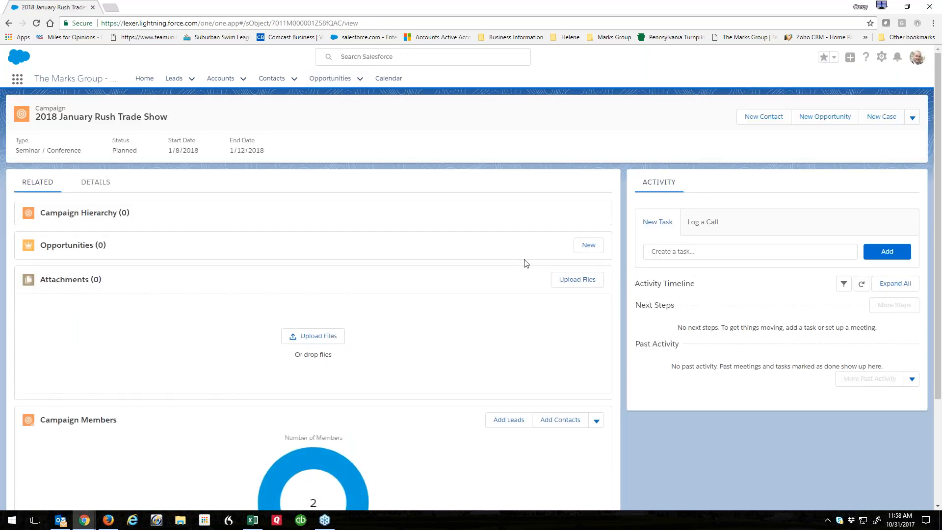
pyautogui.click(105, 246)
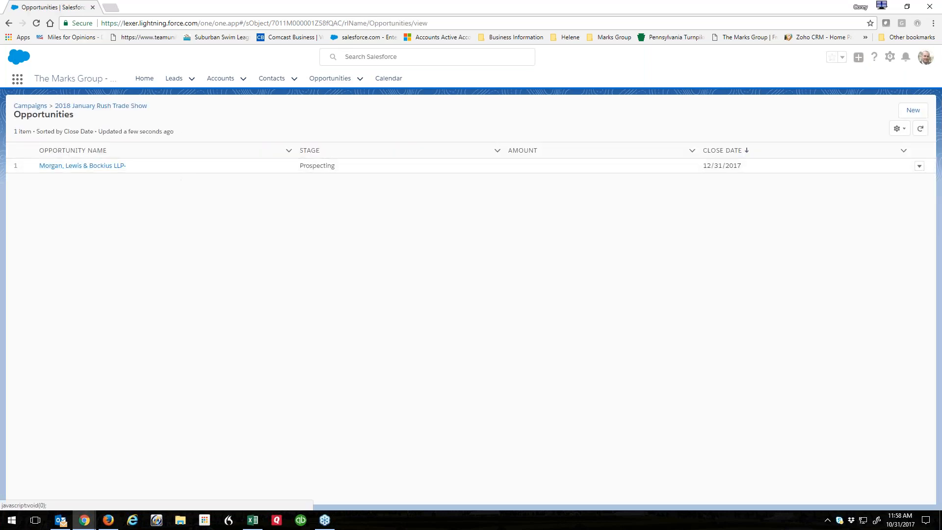
pyautogui.click(9, 23)
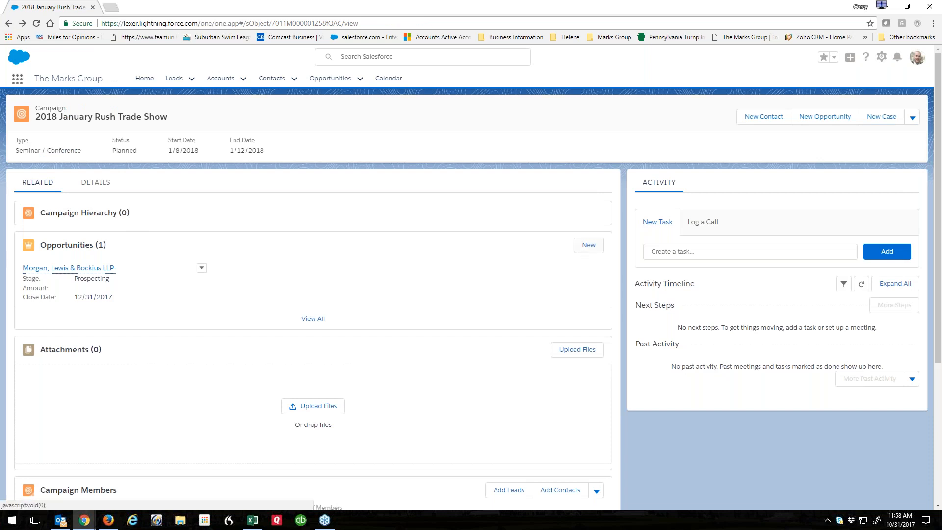
# Examine the new opportunity form started from the campaign's related opportunities, close it without saving, and look over the related lists
pyautogui.click(588, 245)
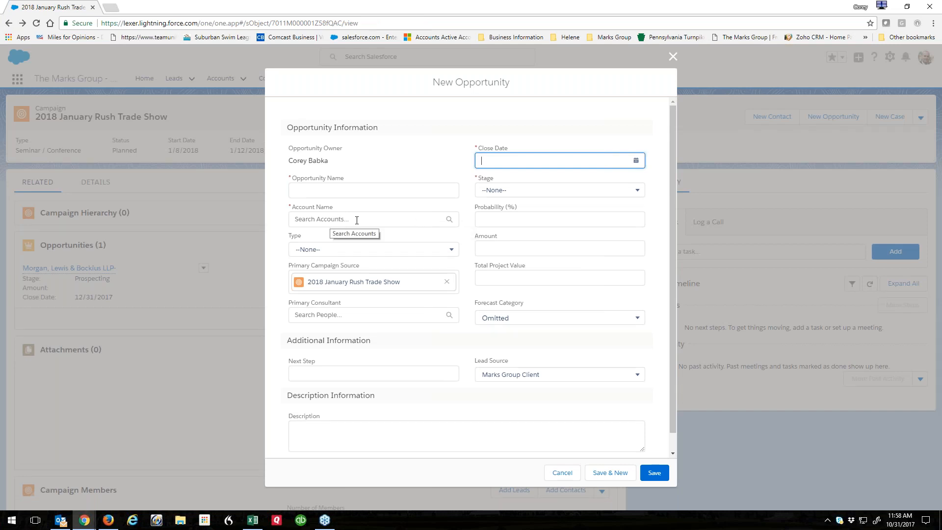
pyautogui.click(673, 57)
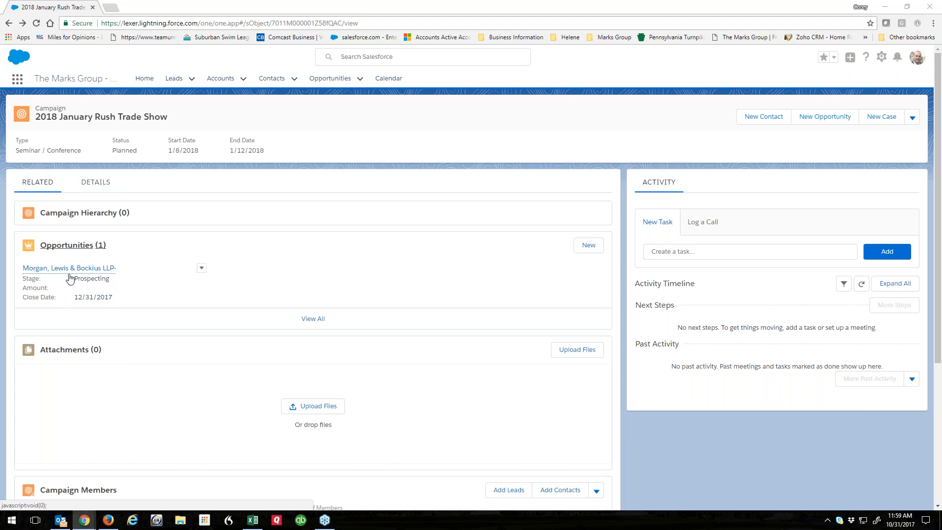
pyautogui.scroll(-4, 79, 343)
pyautogui.scroll(4, 81, 365)
# Examine the campaign's details, including planning figures and campaign statistics, and compare them with its related lists
pyautogui.click(93, 183)
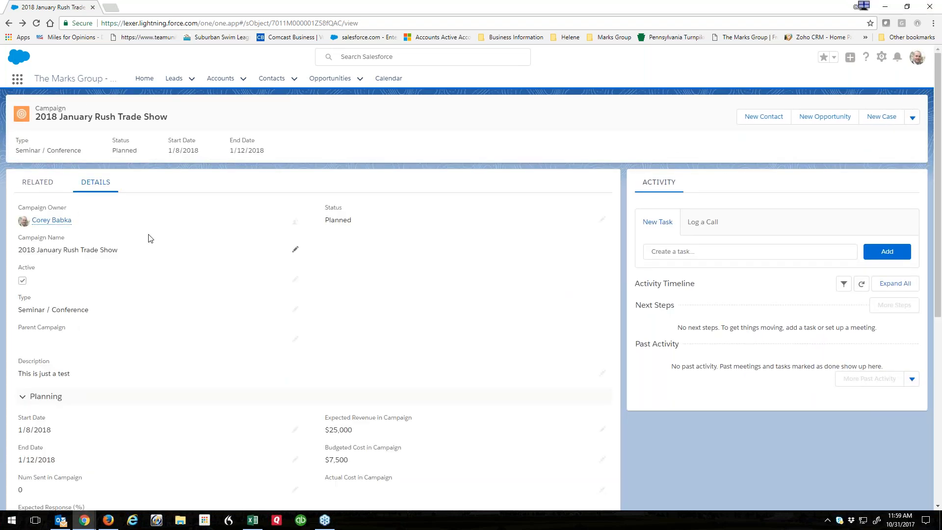
pyautogui.scroll(-3, 314, 287)
pyautogui.scroll(-1, 280, 265)
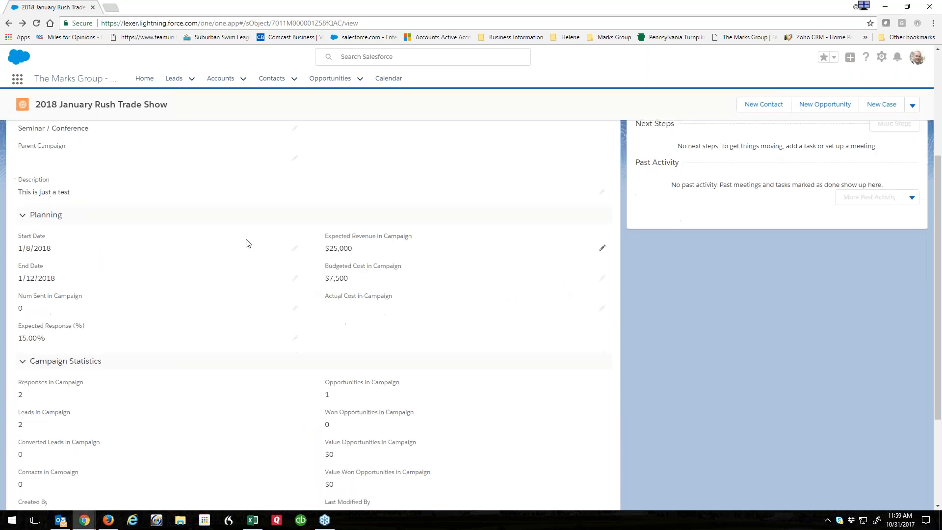
pyautogui.scroll(-2, 142, 280)
pyautogui.scroll(-1, 84, 264)
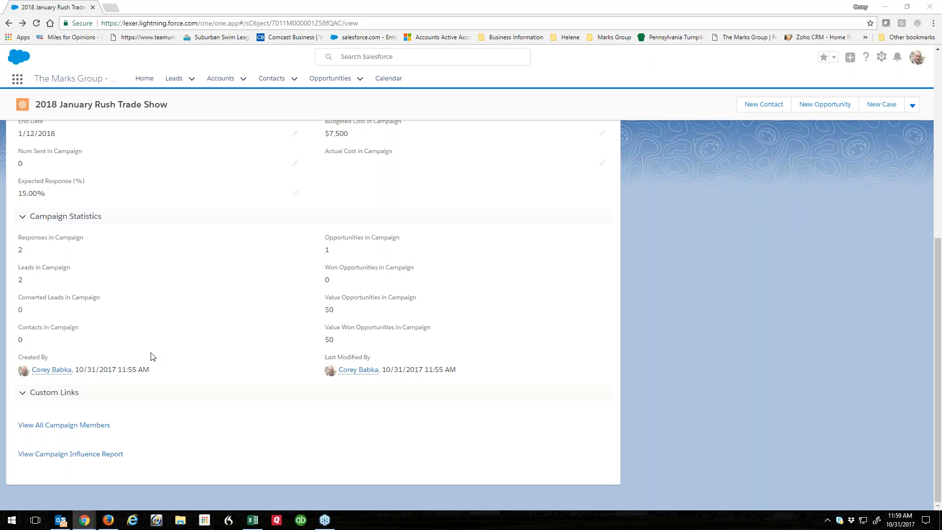
pyautogui.scroll(7, 265, 327)
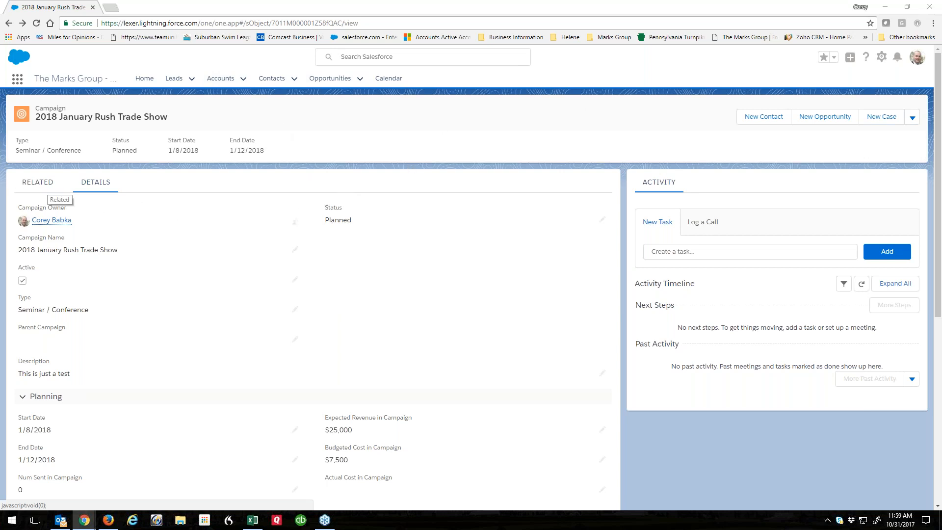
pyautogui.click(38, 183)
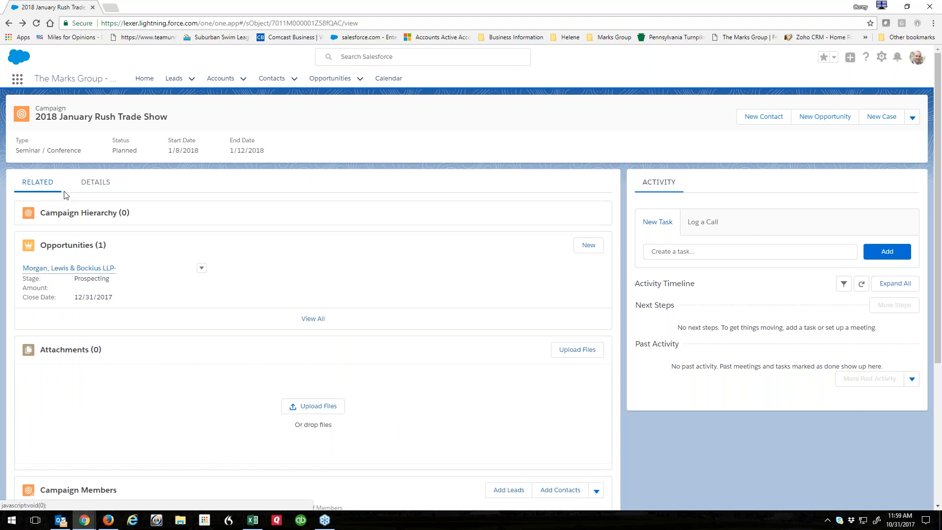
pyautogui.click(95, 184)
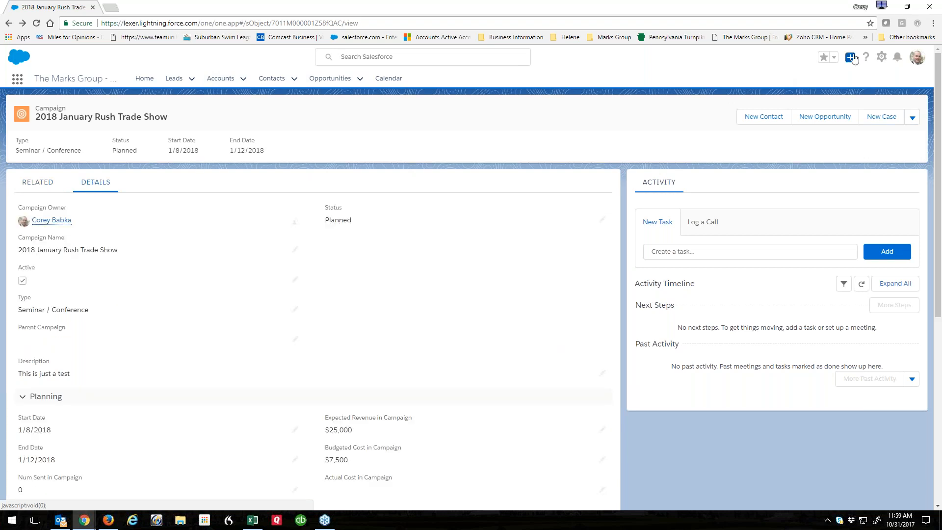
# Edit the campaign record page to place the Details tab before Related and make Details the default tab
pyautogui.click(882, 57)
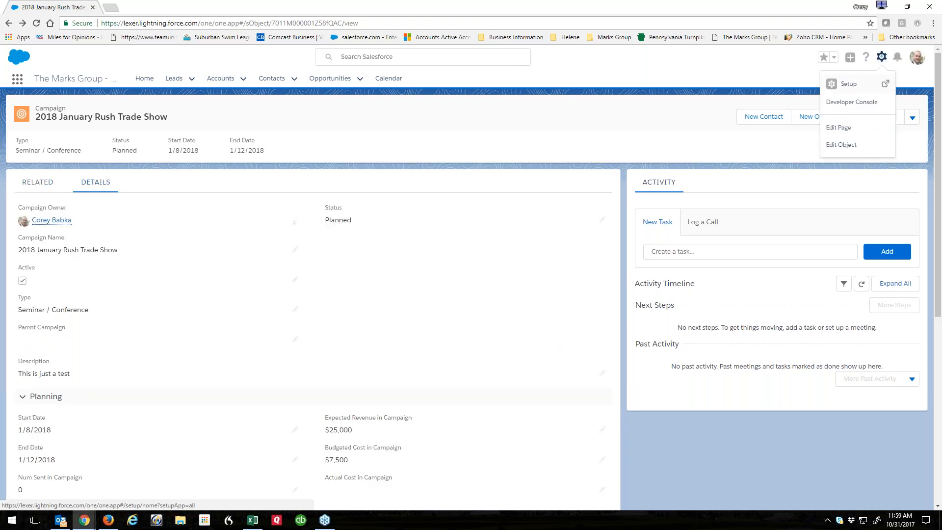
pyautogui.click(840, 130)
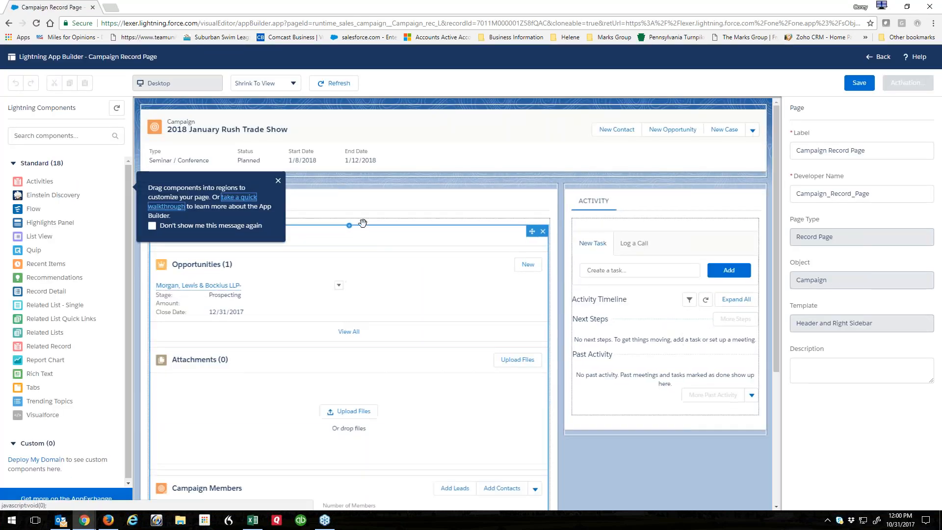
pyautogui.click(365, 209)
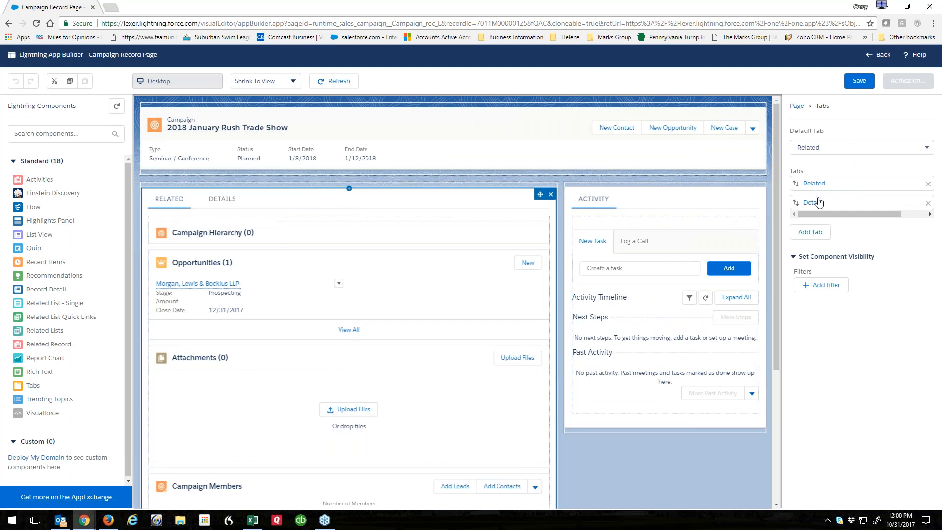
pyautogui.moveTo(818, 202); pyautogui.dragTo(820, 186)
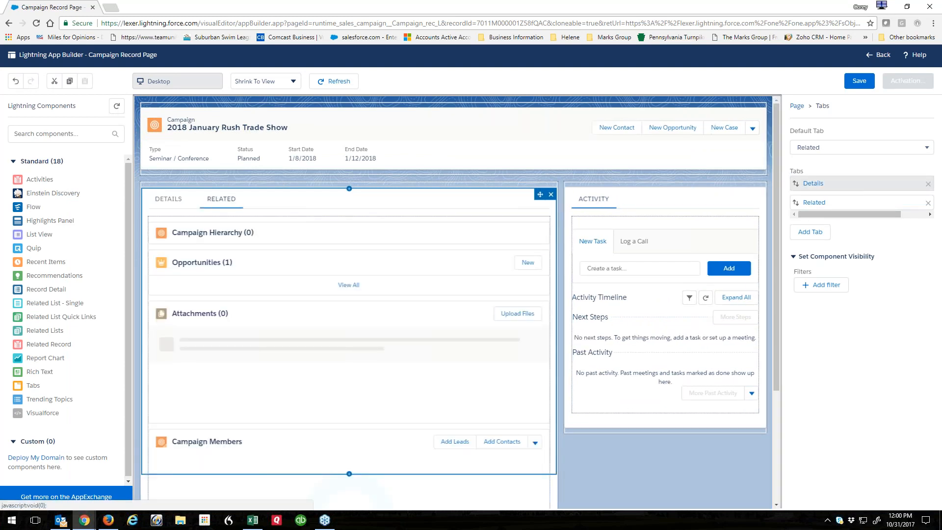
pyautogui.click(827, 148)
pyautogui.click(815, 173)
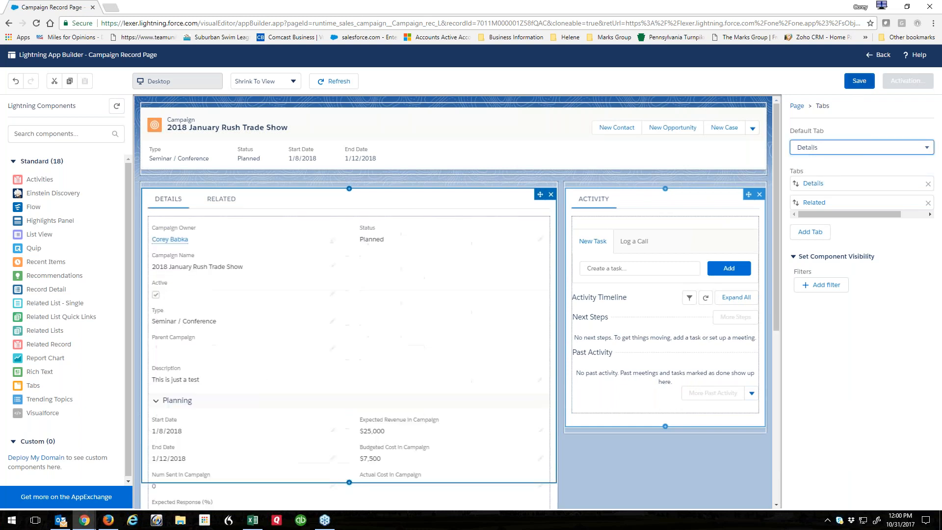
# Save the campaign record page and activate it as the org default
pyautogui.click(859, 80)
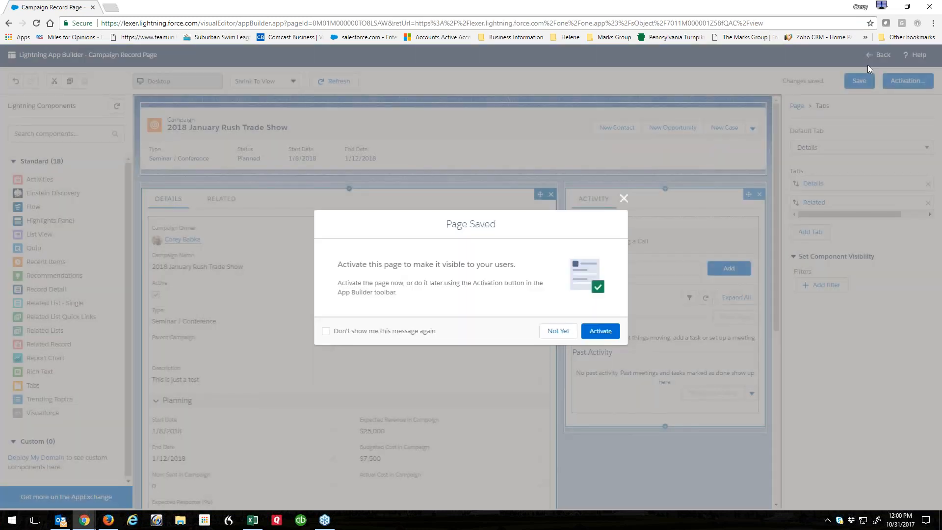
pyautogui.click(591, 332)
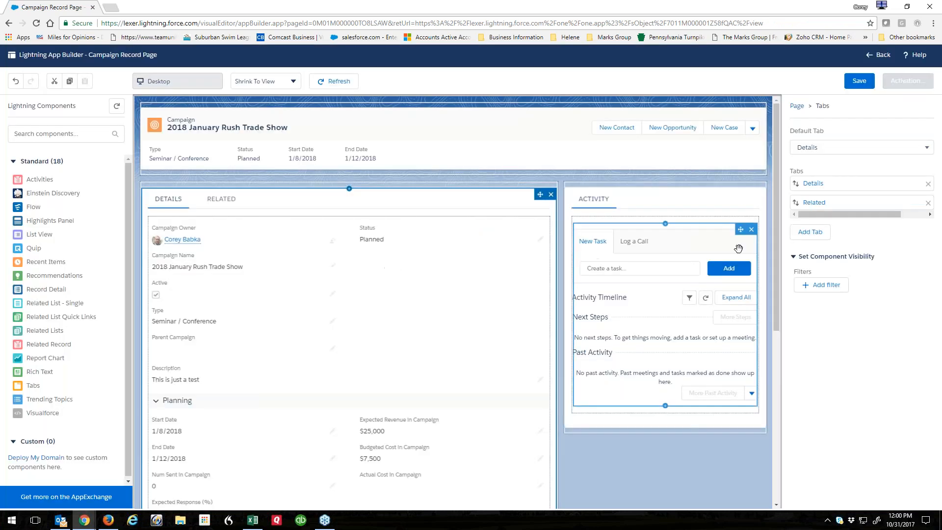
pyautogui.click(290, 317)
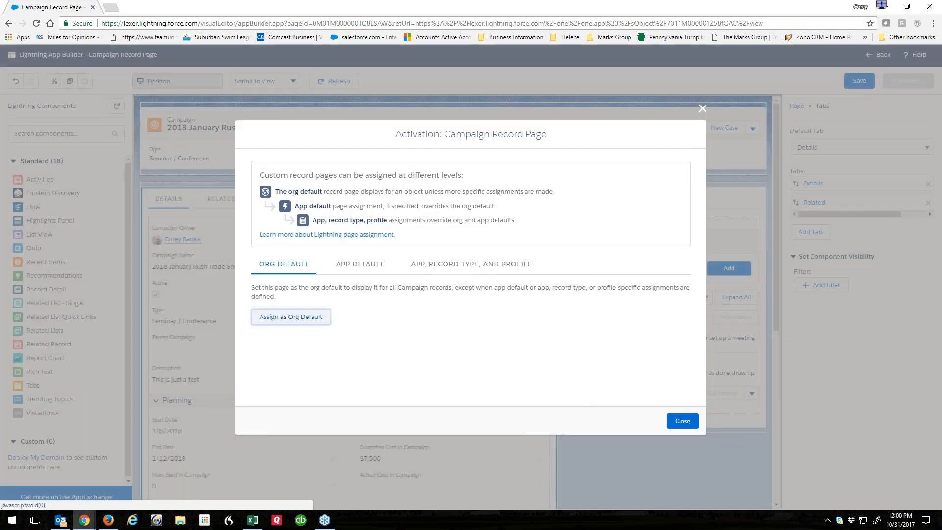
pyautogui.click(684, 355)
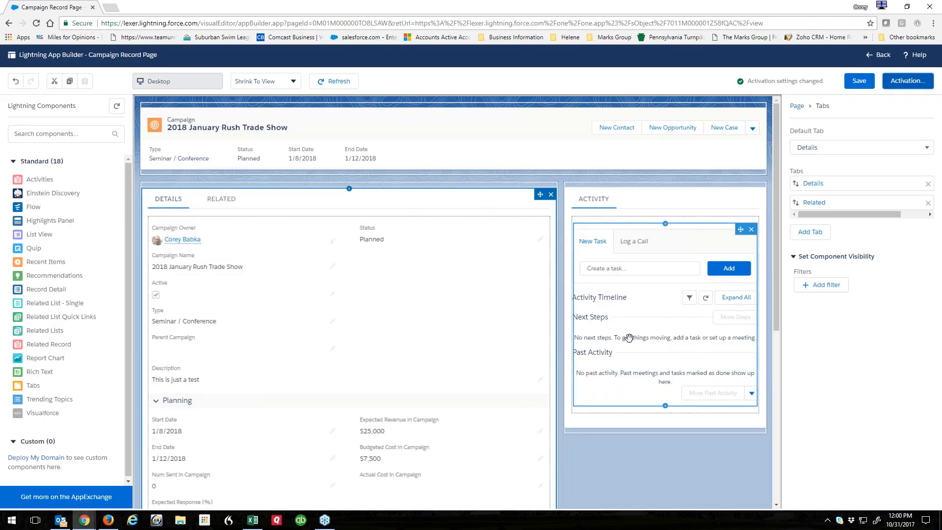
# Return to the 2018 January Rush Trade Show campaign and check the new order and contents of its Details and Related tabs
pyautogui.click(877, 55)
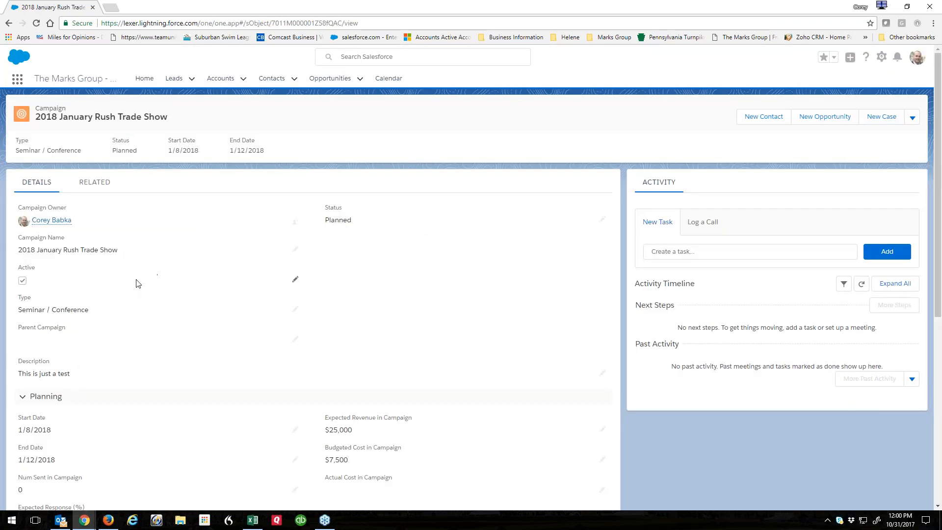
pyautogui.scroll(-4, 136, 280)
pyautogui.scroll(4, 133, 288)
pyautogui.click(92, 182)
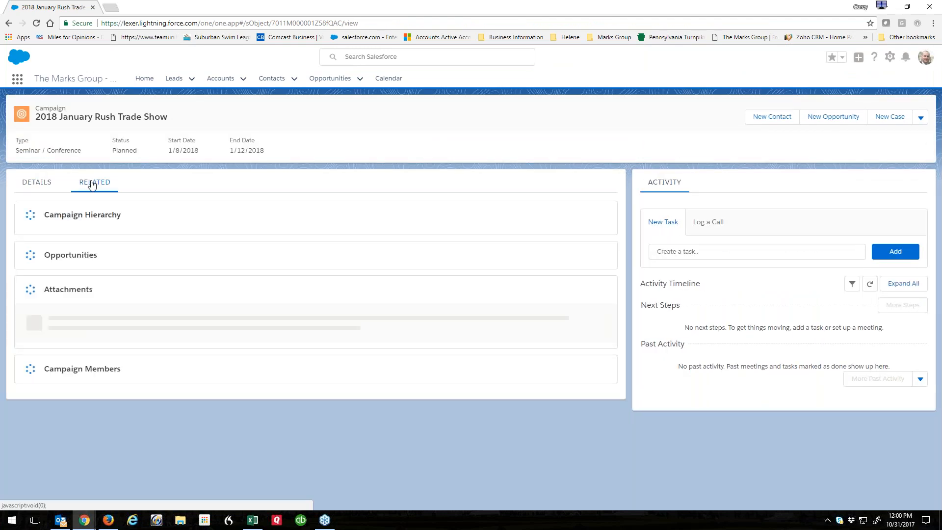
pyautogui.click(44, 185)
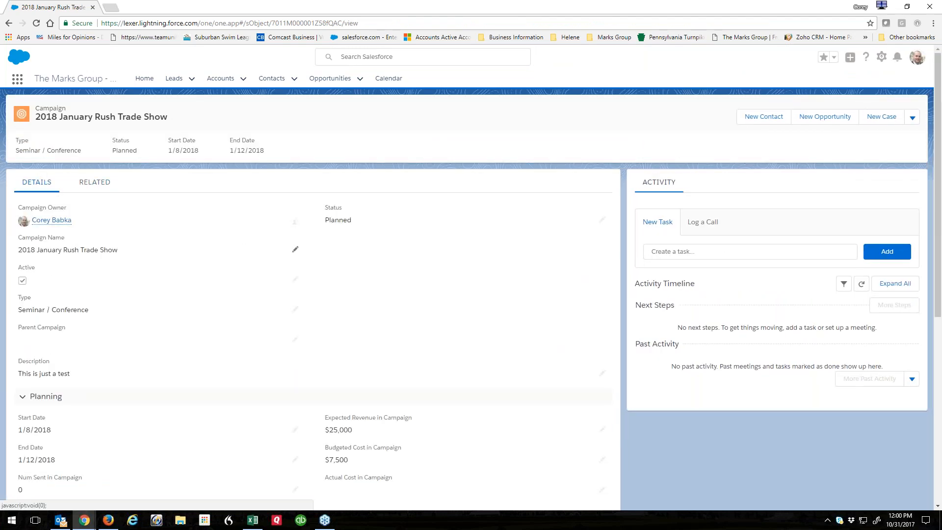
pyautogui.scroll(-5, 311, 255)
pyautogui.scroll(5, 314, 284)
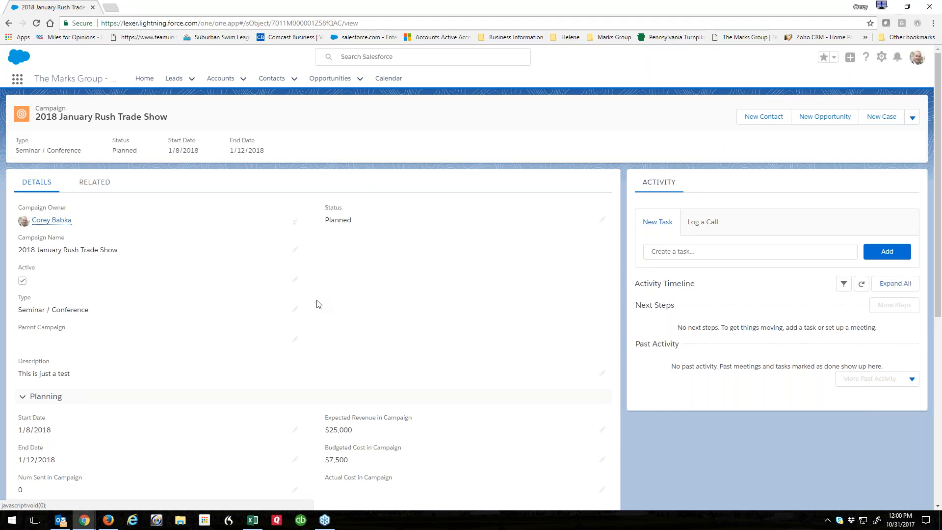